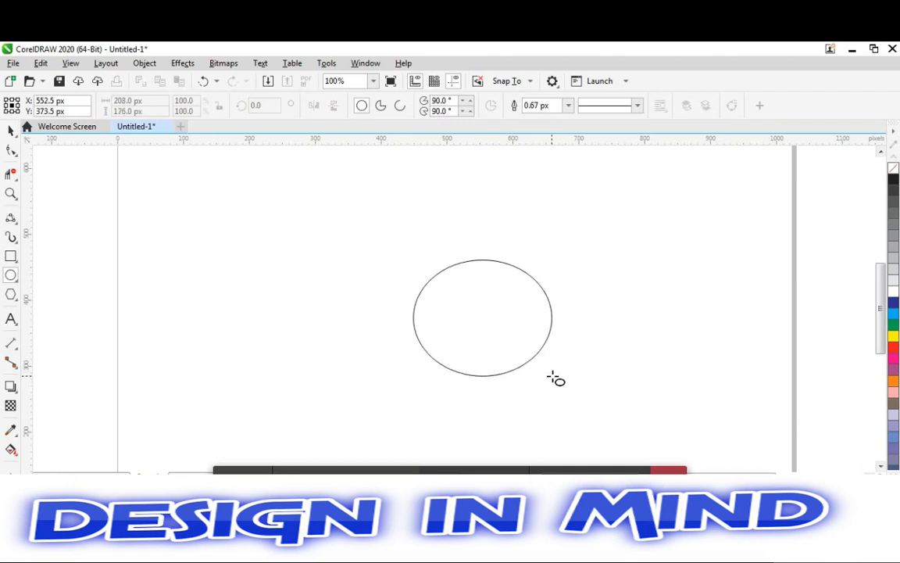
Step: Fill the ellipse with brown and erase two diagonal strips across it with the round 10.96 px eraser nib
left_click(894, 408)
key("x")
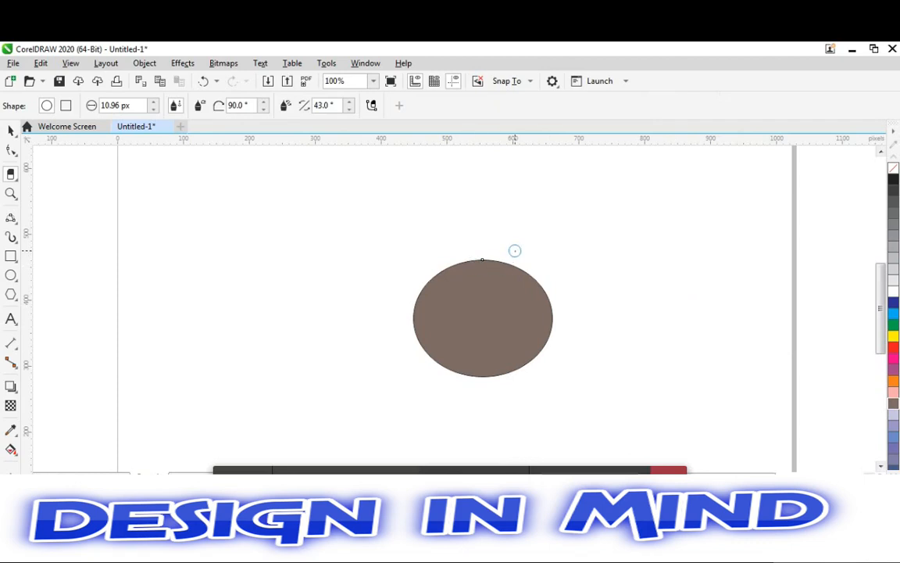
mouse_move(514, 249)
left_mouse_down()
mouse_move(456, 350)
mouse_move(391, 382)
left_mouse_up()
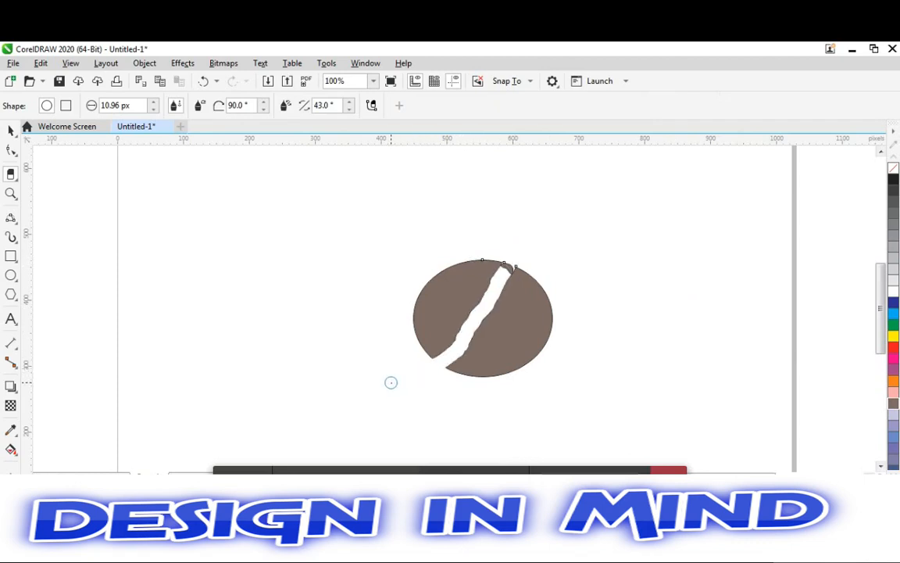
left_click_drag(404, 349, 479, 247)
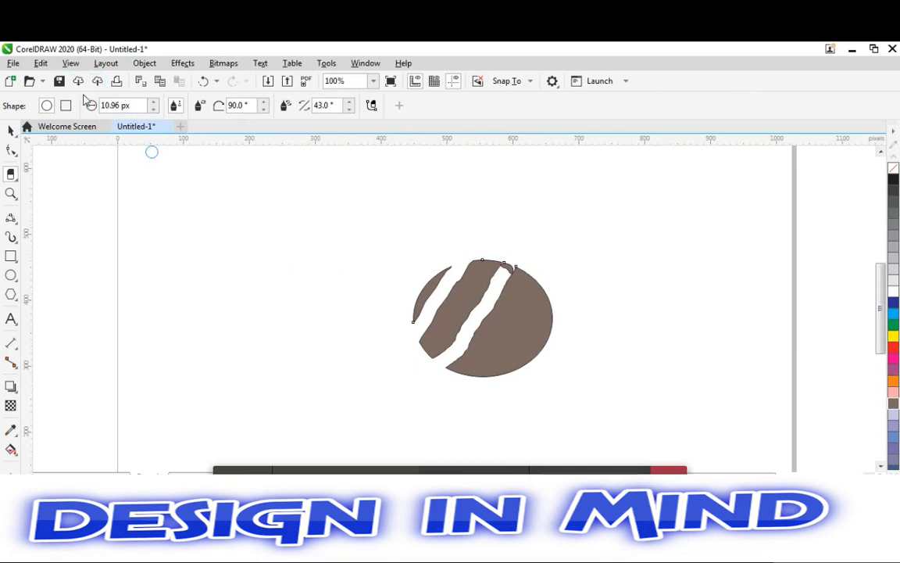
Step: Set the eraser to a square 17.96 px nib and erase a wide diagonal strip through the right part of the ellipse
left_click(153, 103)
left_click(328, 349)
left_click(64, 107)
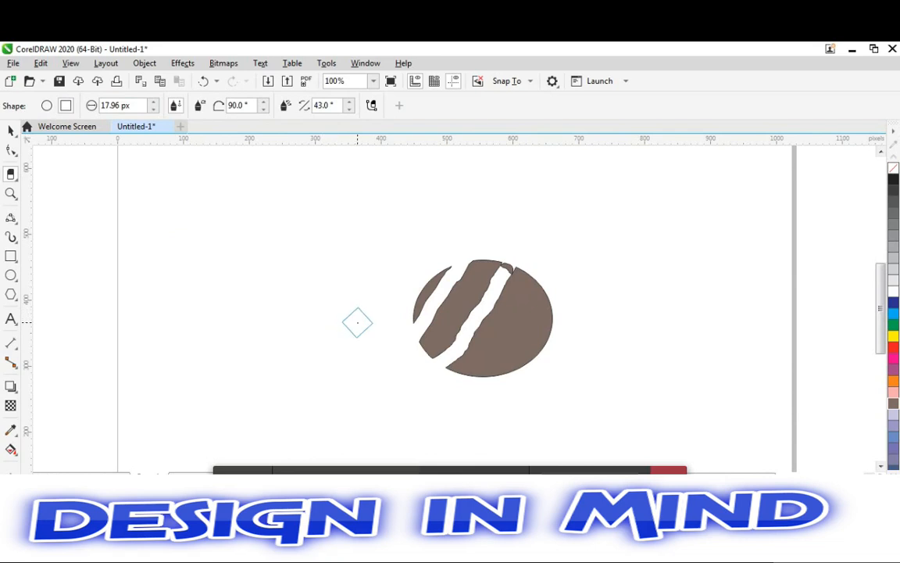
mouse_move(499, 339)
left_mouse_down()
mouse_move(539, 302)
mouse_move(483, 362)
left_mouse_up()
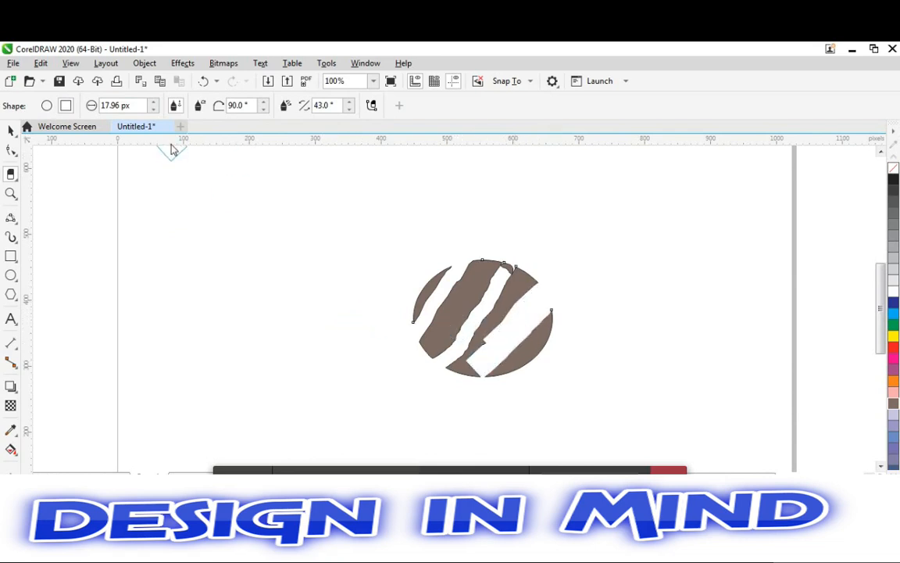
Step: Set the eraser's tilt angle to 72°, enable pen tilt, and erase a diagonal stroke across the ellipse's lower-left part
left_click(264, 109)
left_click(263, 110)
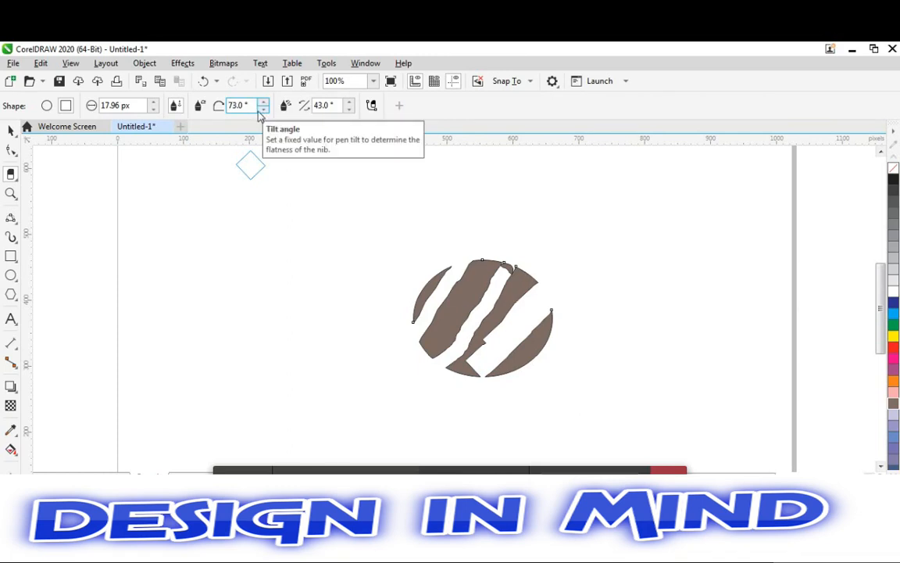
left_click(262, 115)
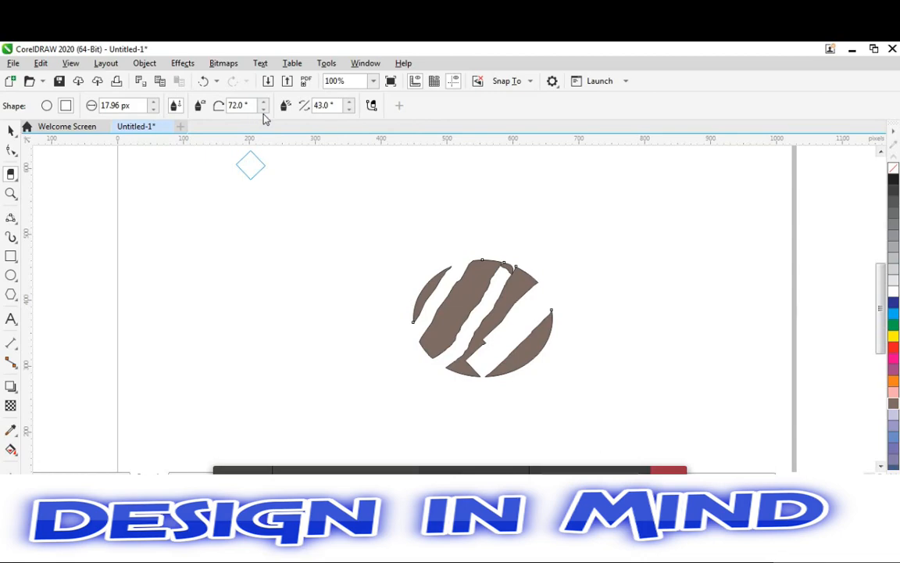
left_click(199, 108)
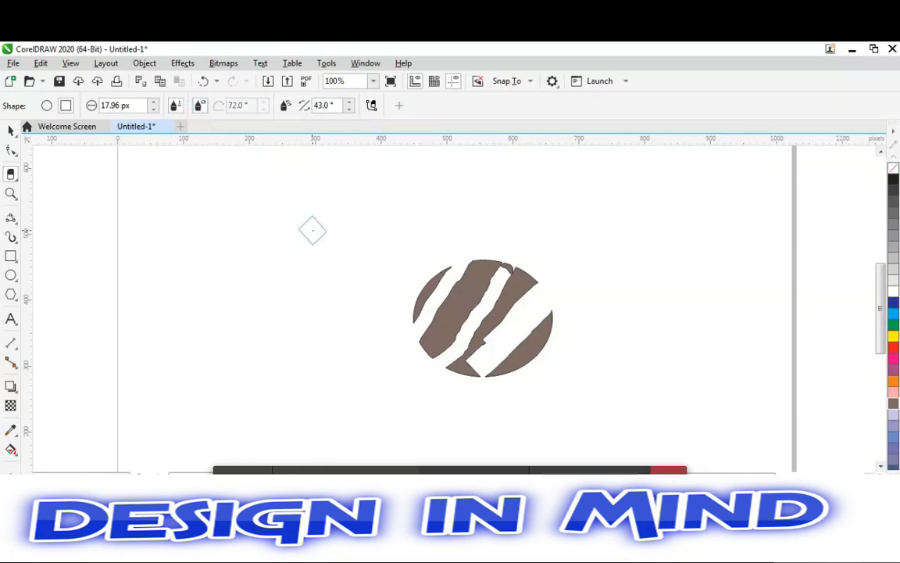
mouse_move(383, 302)
left_mouse_down()
mouse_move(442, 302)
mouse_move(496, 282)
mouse_move(470, 287)
mouse_move(377, 401)
mouse_move(454, 322)
mouse_move(536, 288)
mouse_move(521, 292)
mouse_move(526, 287)
mouse_move(548, 290)
mouse_move(513, 362)
mouse_move(476, 326)
mouse_move(482, 380)
left_mouse_up()
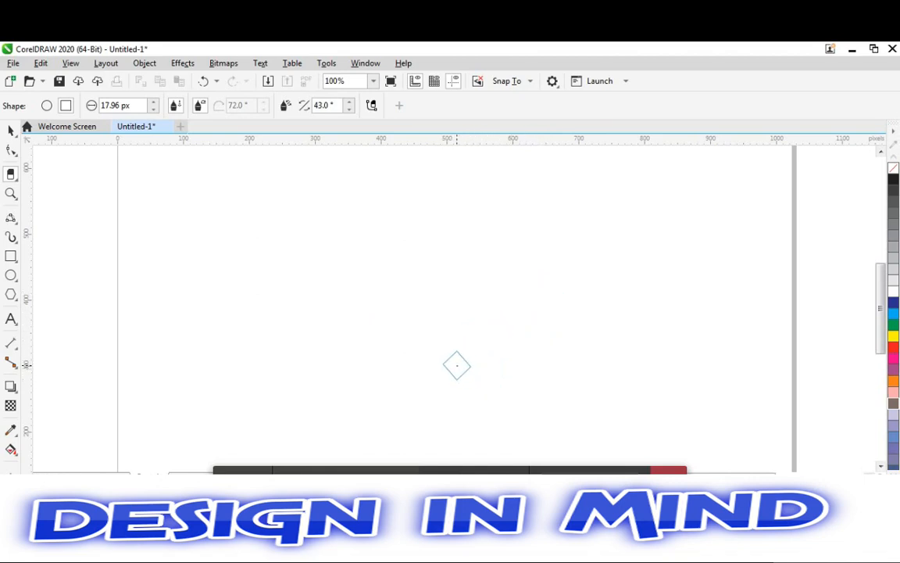
Step: Undo the ellipse's deletion and all the eraser strokes made across it
key("ctrl+z")
key("ctrl+z")
key("ctrl+z")
key("ctrl+z")
key("ctrl+z")
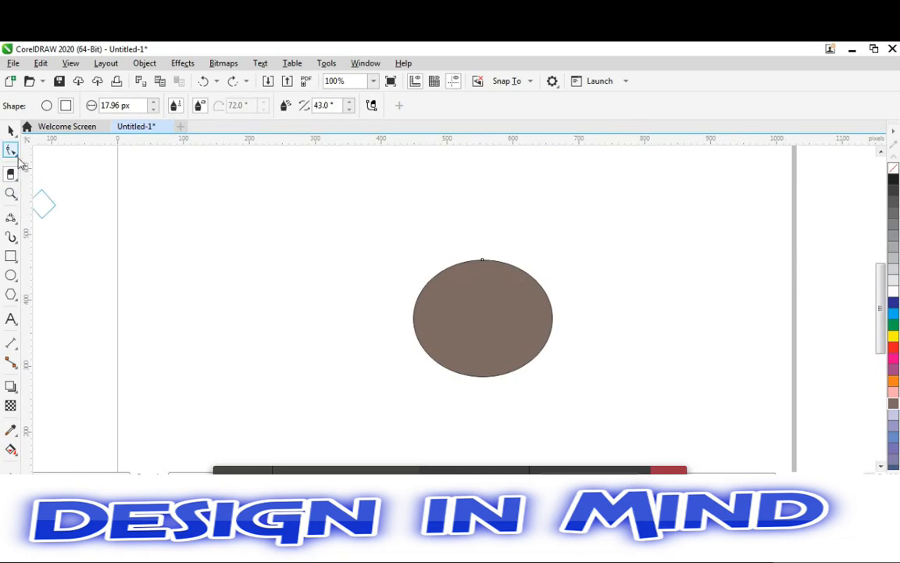
Step: Delete the brown ellipse from the page
left_click(19, 160)
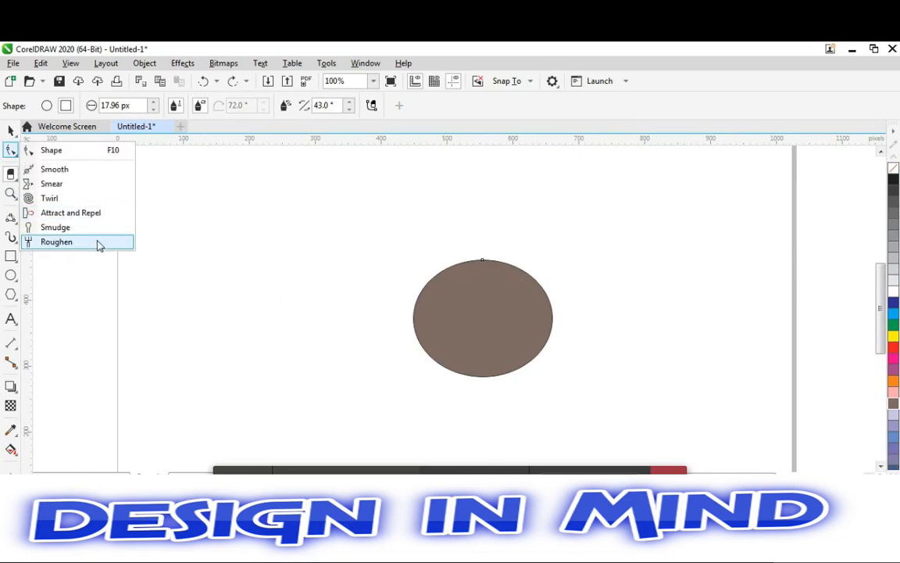
left_click(295, 299)
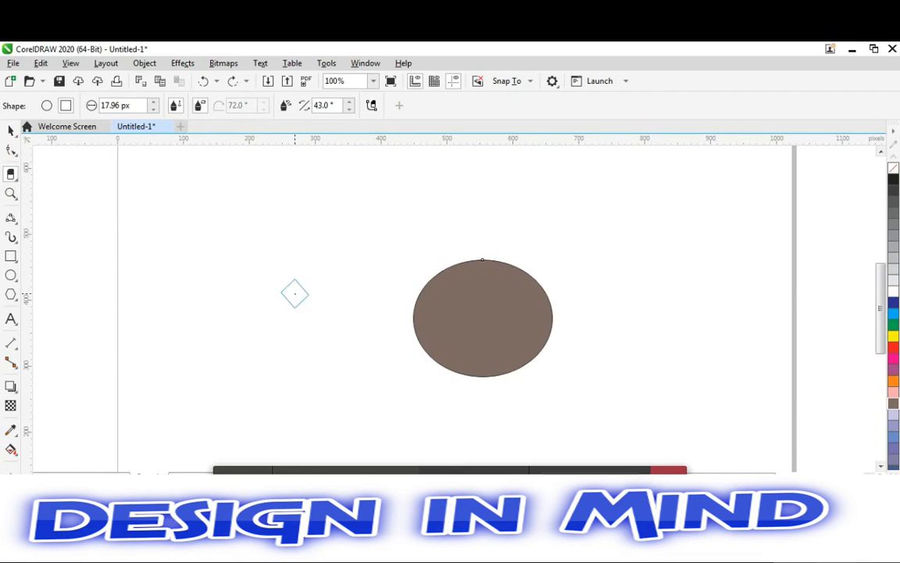
key("space")
key("Delete")
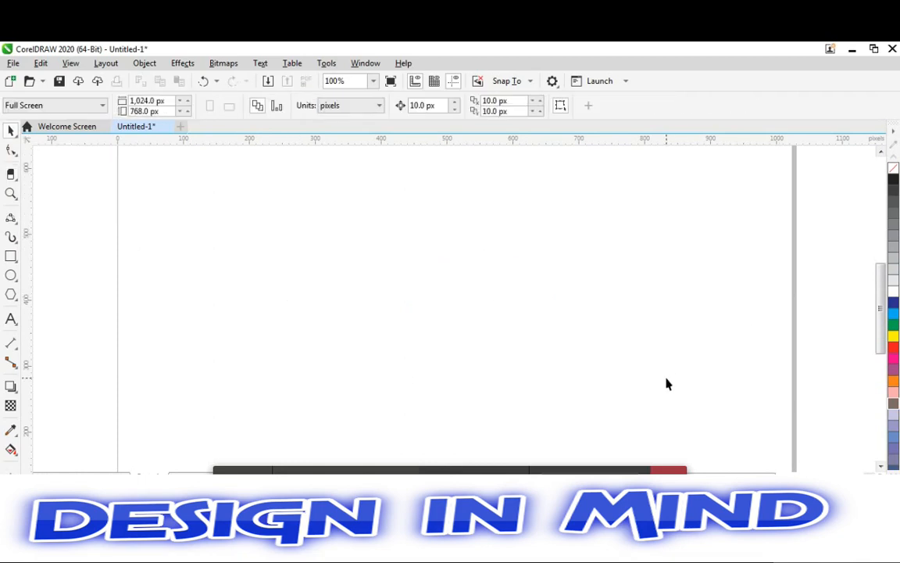
Step: Draw three Freehand lines: a wavy curve about 383 by 194 px and two near-vertical lines about 352 px and 241 px tall
left_click(17, 243)
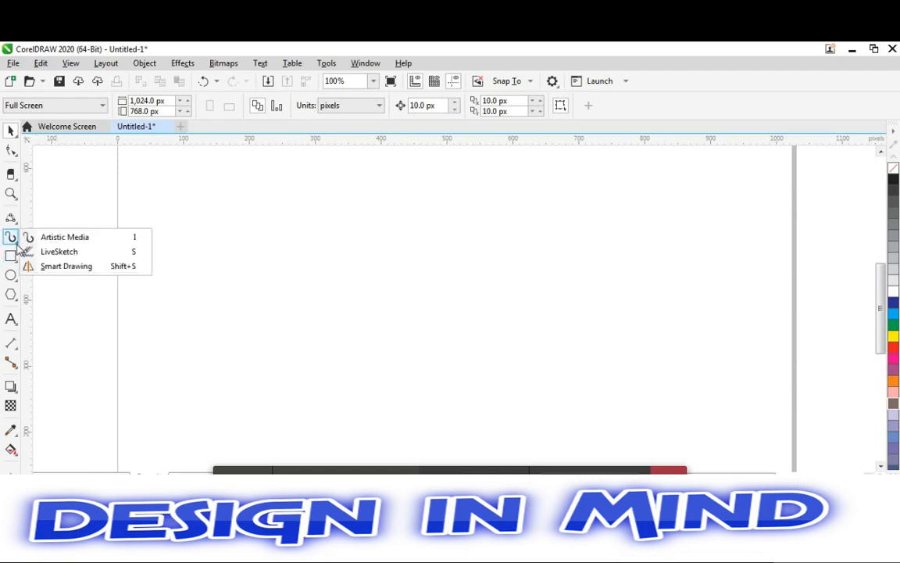
left_click(17, 244)
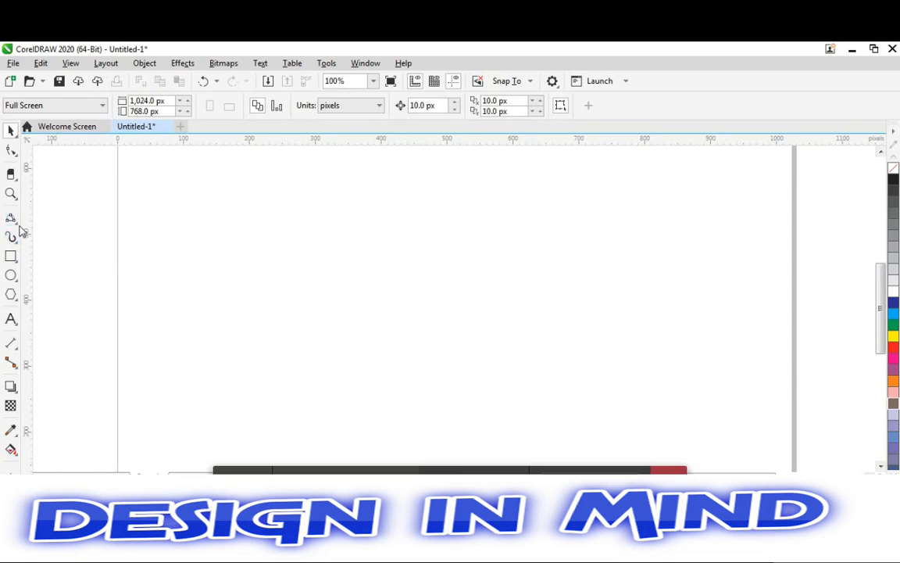
left_click(17, 223)
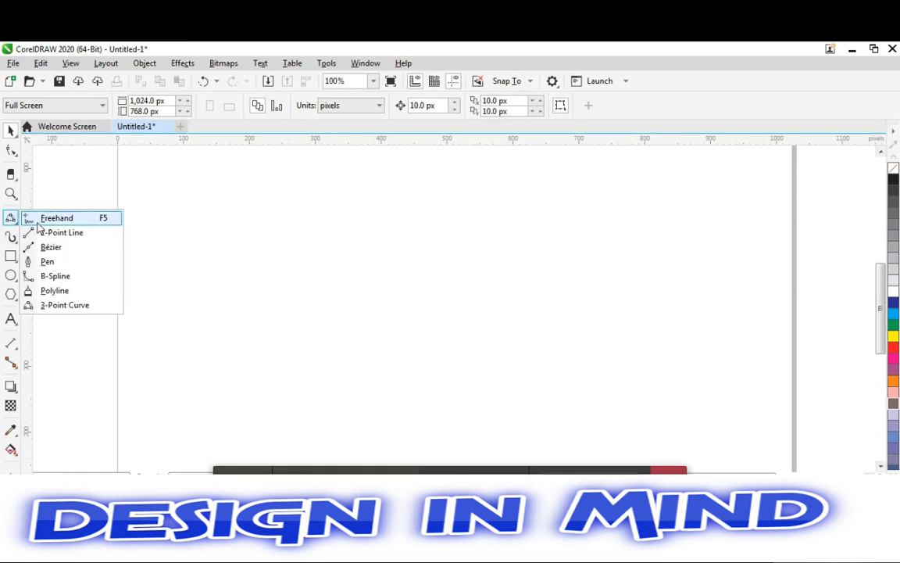
left_click(37, 223)
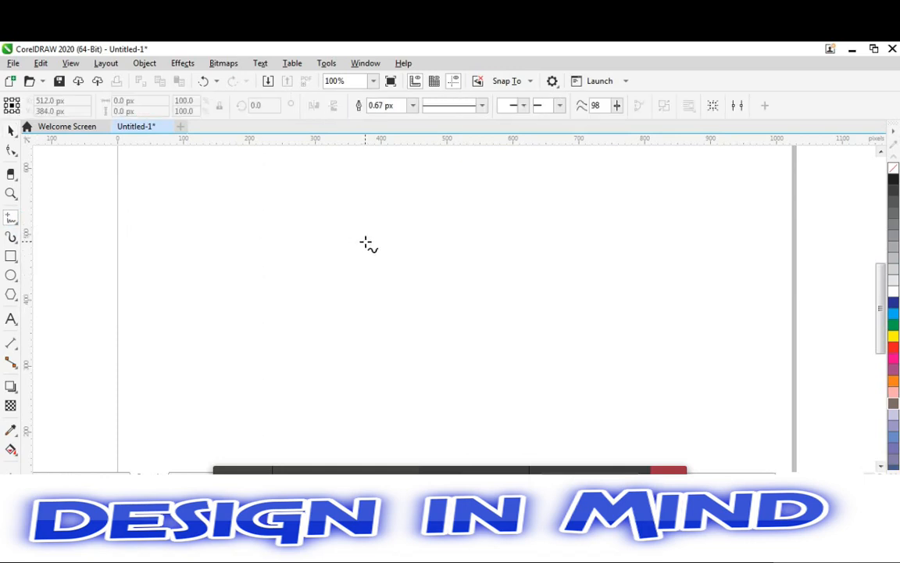
key("space")
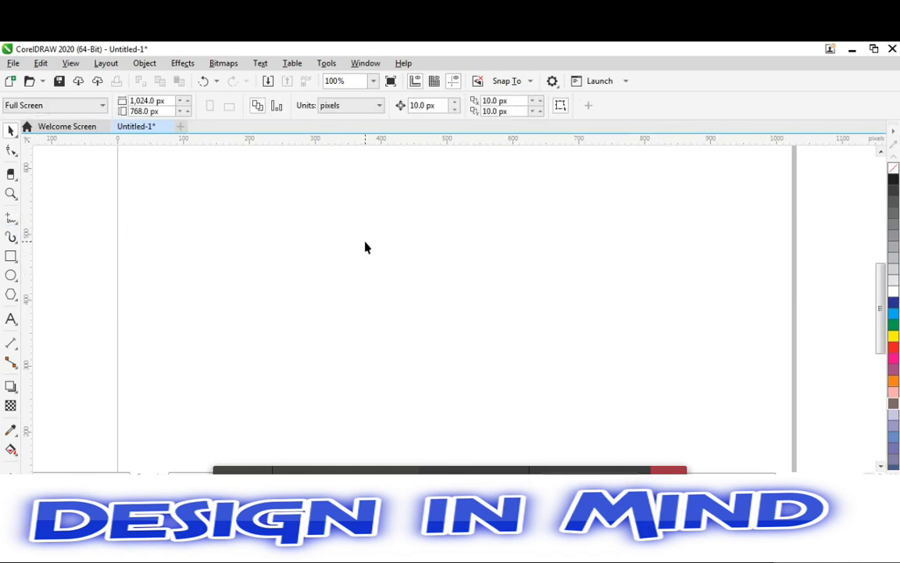
key("space")
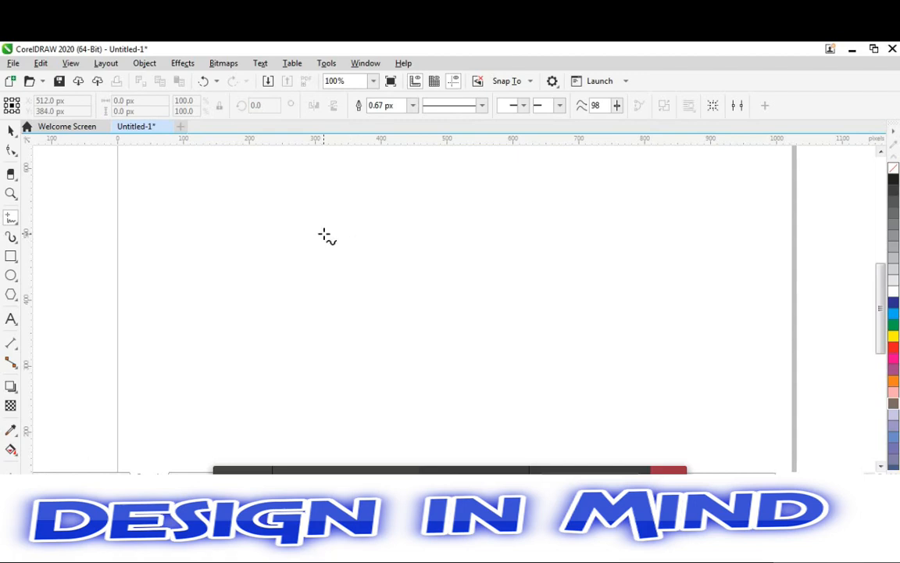
mouse_move(323, 235)
left_mouse_down()
mouse_move(407, 274)
mouse_move(413, 262)
mouse_move(552, 237)
mouse_move(574, 247)
mouse_move(573, 307)
mouse_move(498, 342)
mouse_move(468, 361)
left_mouse_up()
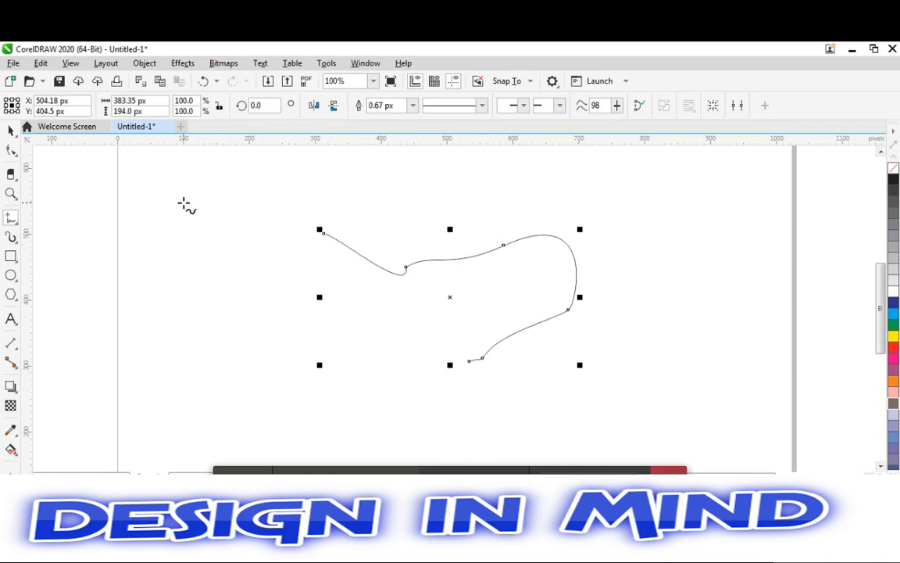
mouse_move(183, 205)
left_mouse_down()
mouse_move(198, 296)
mouse_move(192, 437)
mouse_move(222, 437)
mouse_move(194, 435)
left_mouse_up()
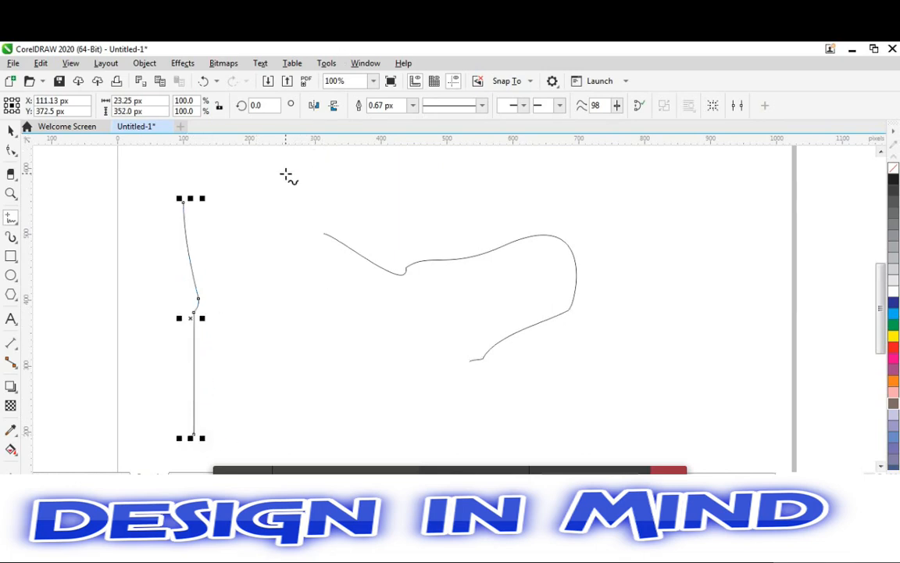
left_click_drag(270, 203, 276, 363)
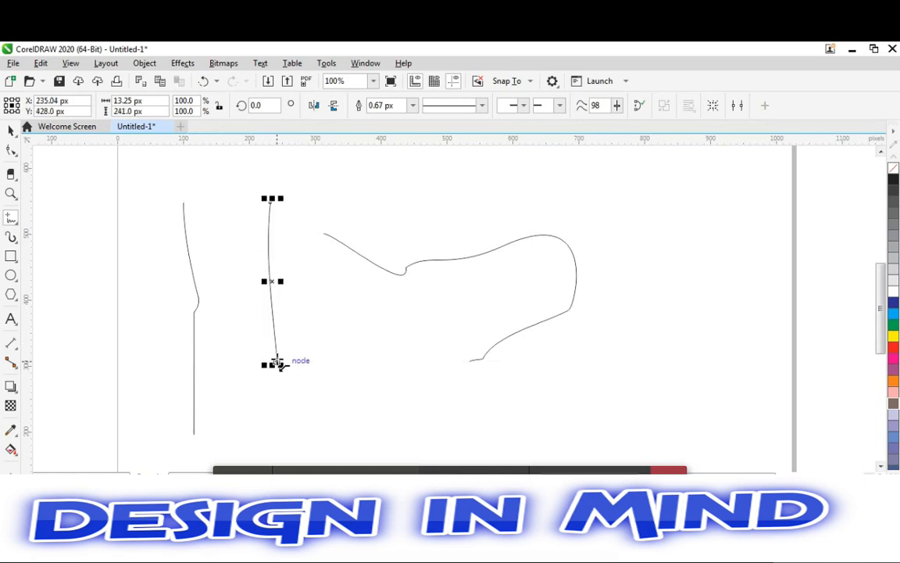
Step: Delete all the freehand lines from the page
key("space")
key("Delete")
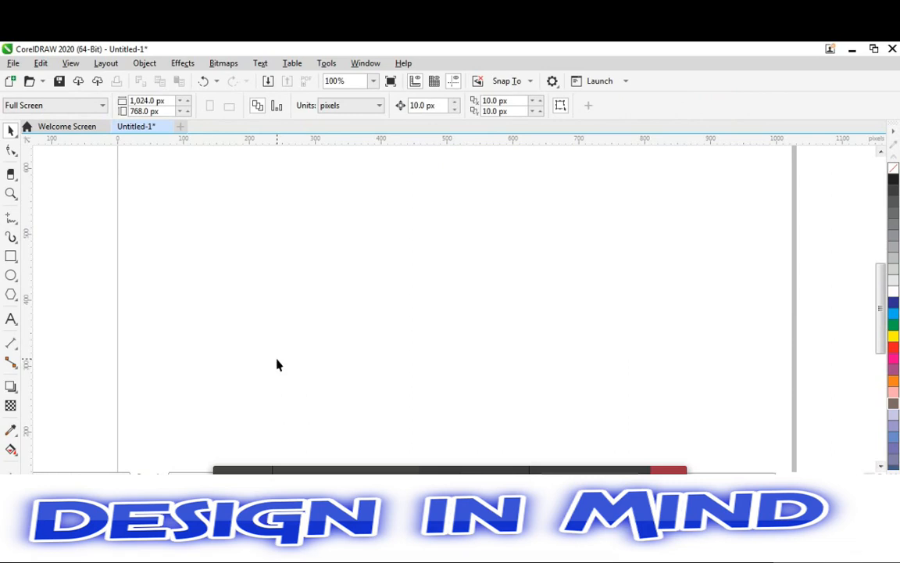
Step: Draw a horizontal 2-Point Line about 339 px long in the upper part of the page and deselect it
left_click(12, 218)
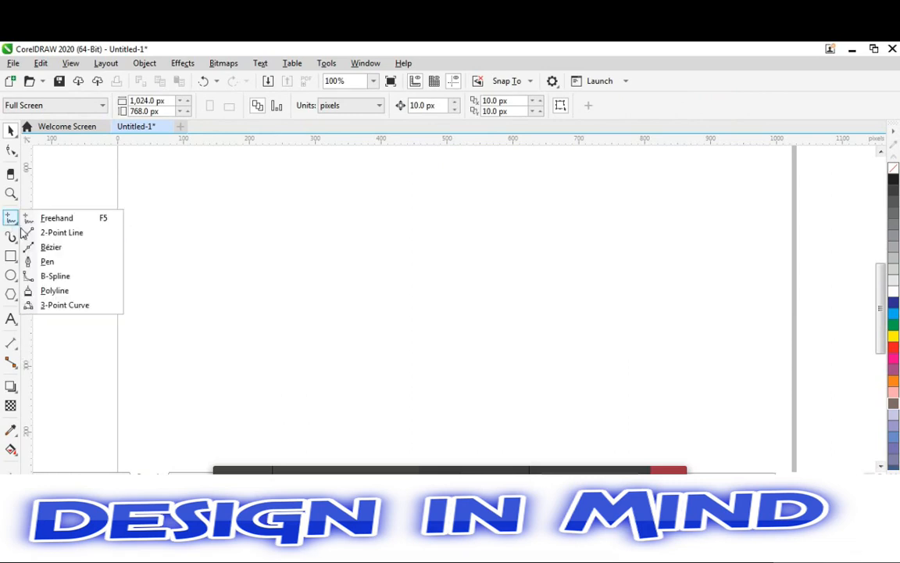
left_click(30, 232)
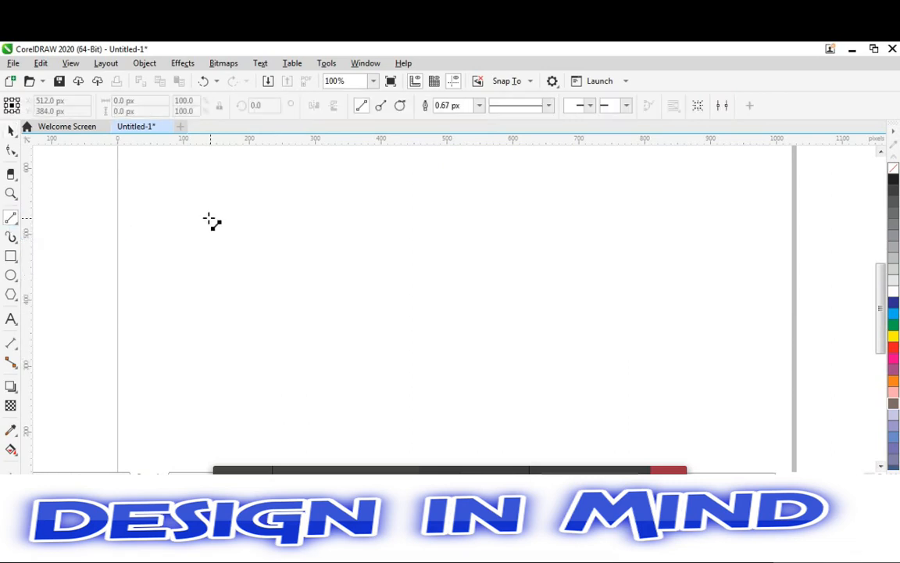
left_click_drag(208, 218, 436, 216)
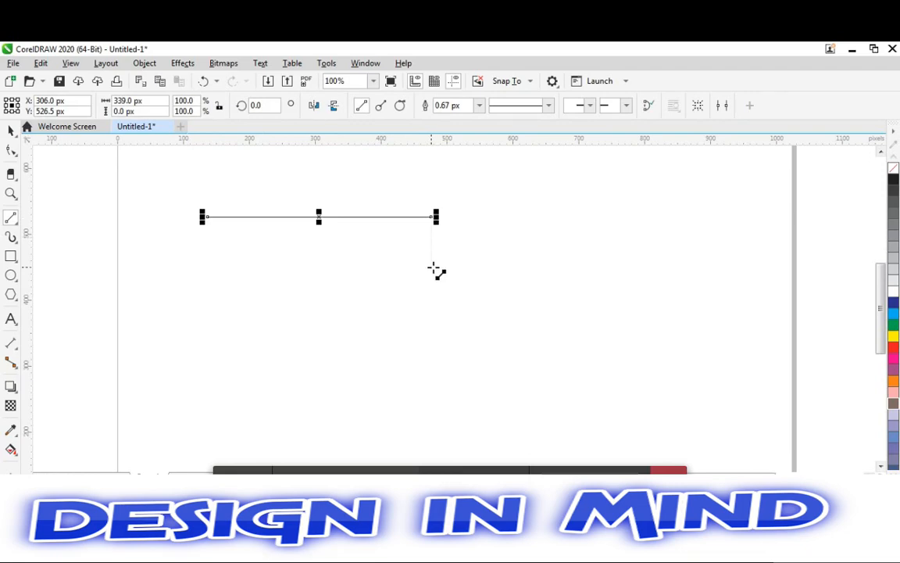
key("space")
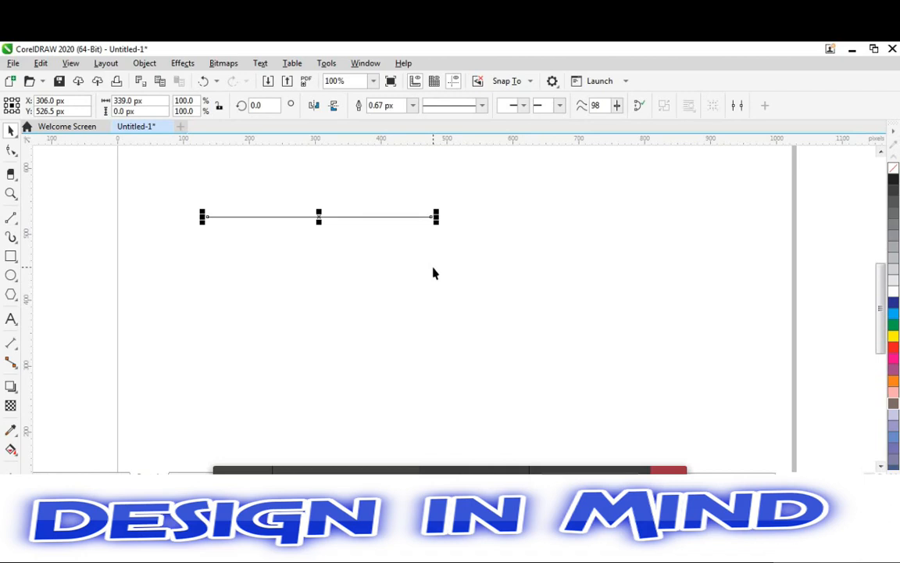
key("Escape")
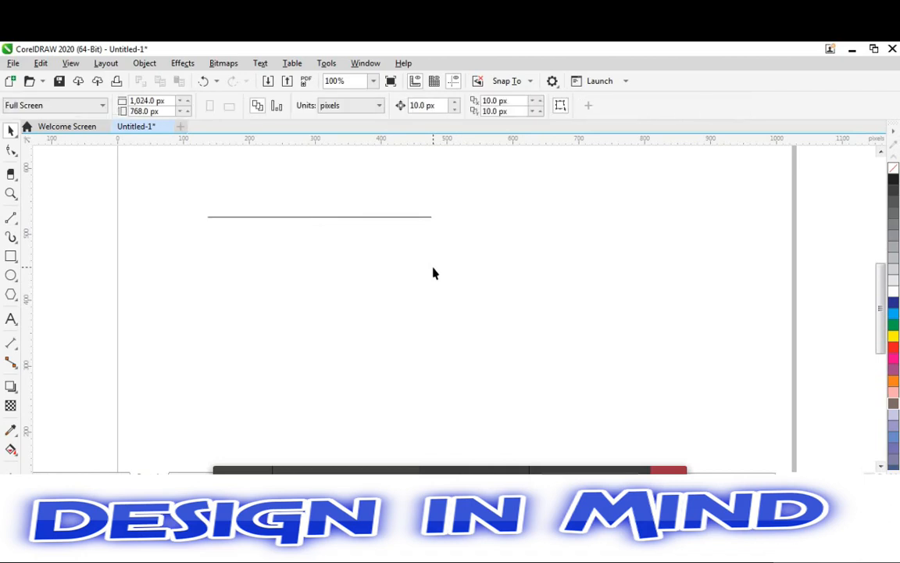
Step: Try drawing a Freehand line below the horizontal line and delete it
left_click(14, 222)
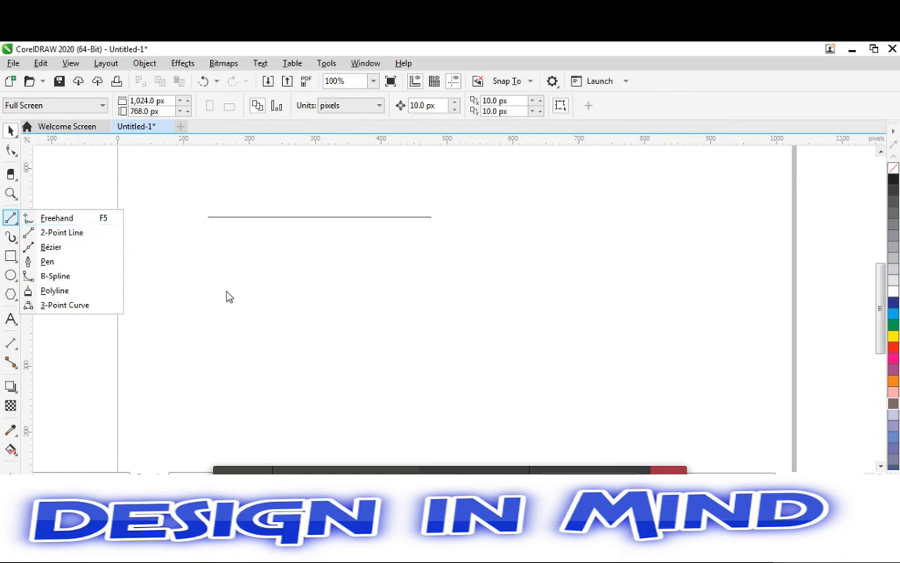
left_click(83, 218)
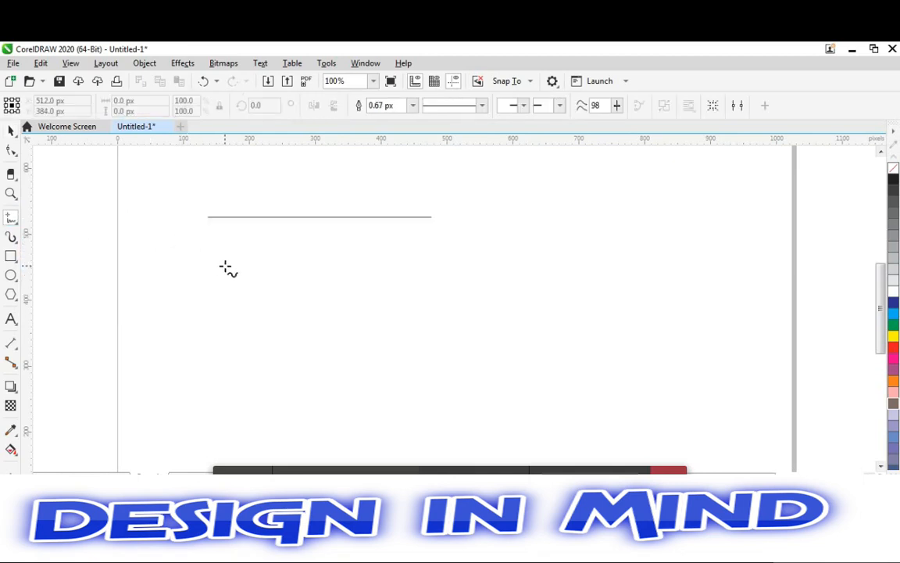
mouse_move(225, 267)
left_mouse_down()
mouse_move(271, 299)
mouse_move(375, 326)
mouse_move(348, 291)
mouse_move(422, 302)
mouse_move(384, 251)
mouse_move(277, 248)
mouse_move(448, 279)
mouse_move(233, 415)
mouse_move(430, 355)
mouse_move(422, 185)
mouse_move(501, 287)
mouse_move(520, 295)
mouse_move(328, 269)
mouse_move(519, 269)
mouse_move(565, 284)
mouse_move(590, 64)
mouse_move(607, 139)
mouse_move(445, 261)
mouse_move(464, 279)
mouse_move(587, 294)
mouse_move(785, 400)
mouse_move(629, 322)
mouse_move(578, 276)
mouse_move(546, 307)
left_mouse_up()
key("Delete")
left_click(431, 217)
Step: Try drawing a zigzag Bézier path with straight and curved segments below the horizontal line, ending in a loop, and delete it
left_click(15, 222)
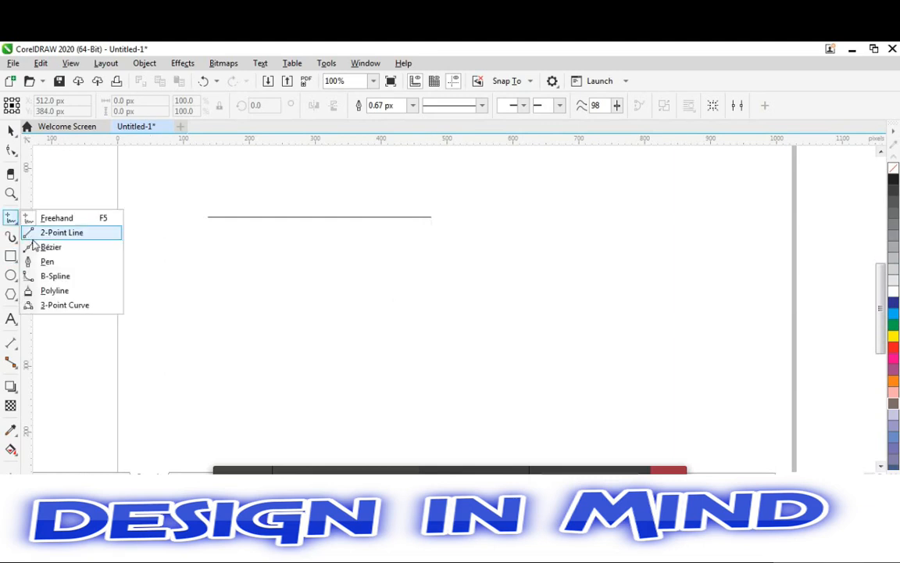
left_click(34, 247)
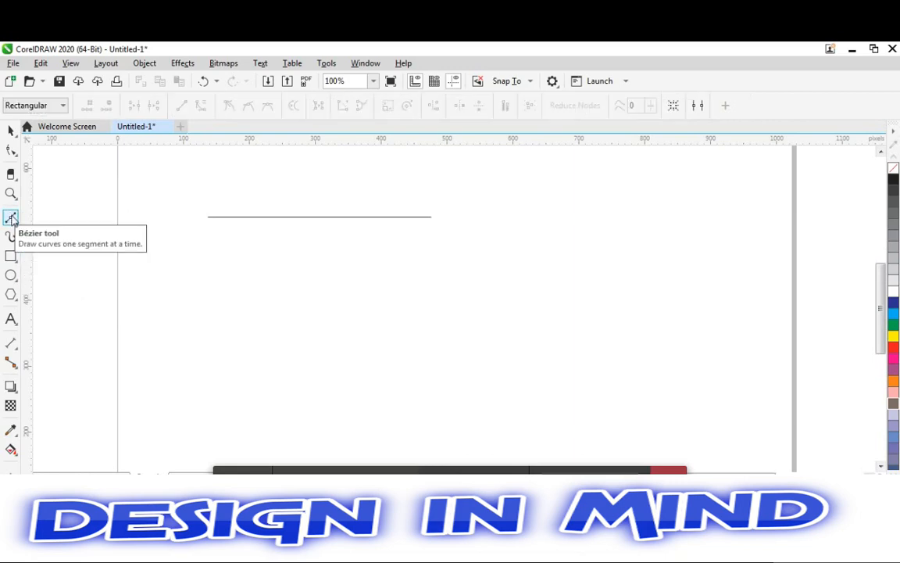
left_click(159, 311)
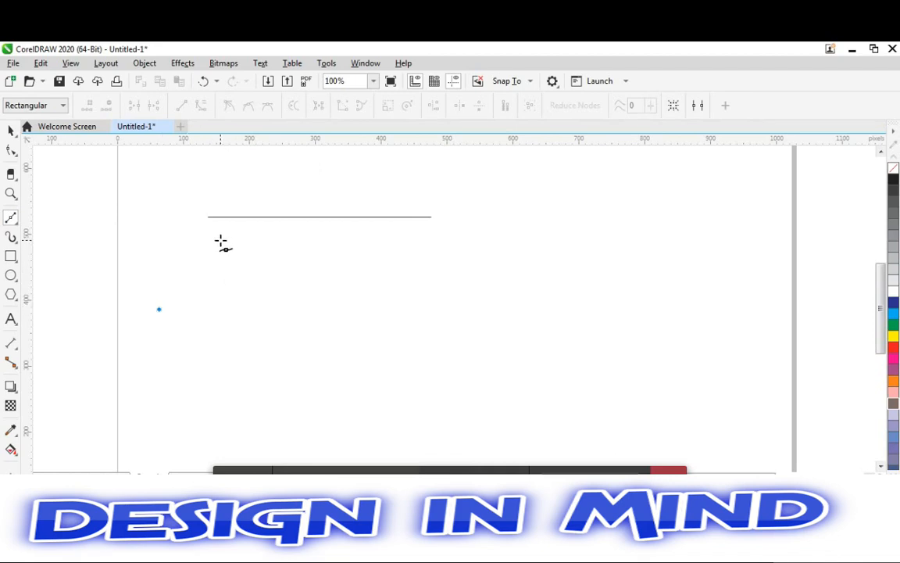
left_click(221, 238)
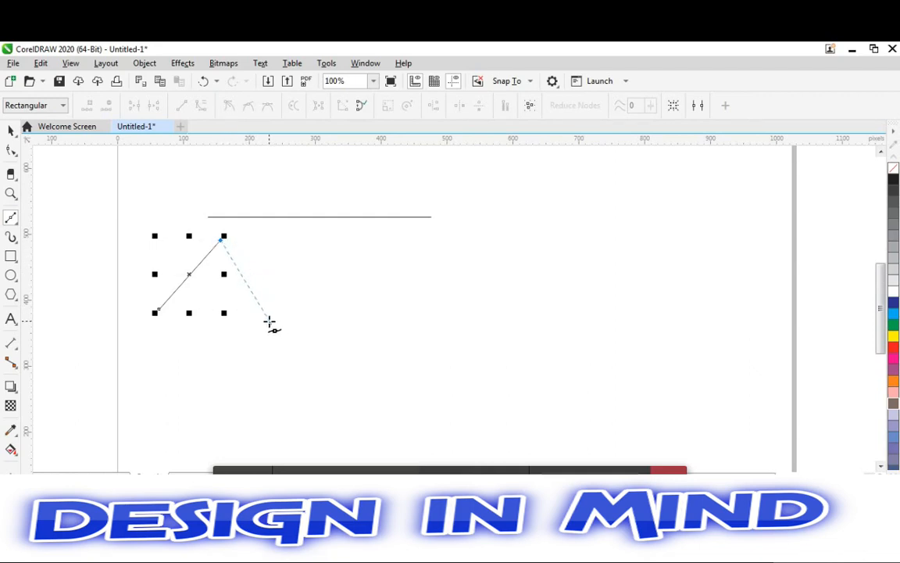
left_click_drag(269, 321, 357, 264)
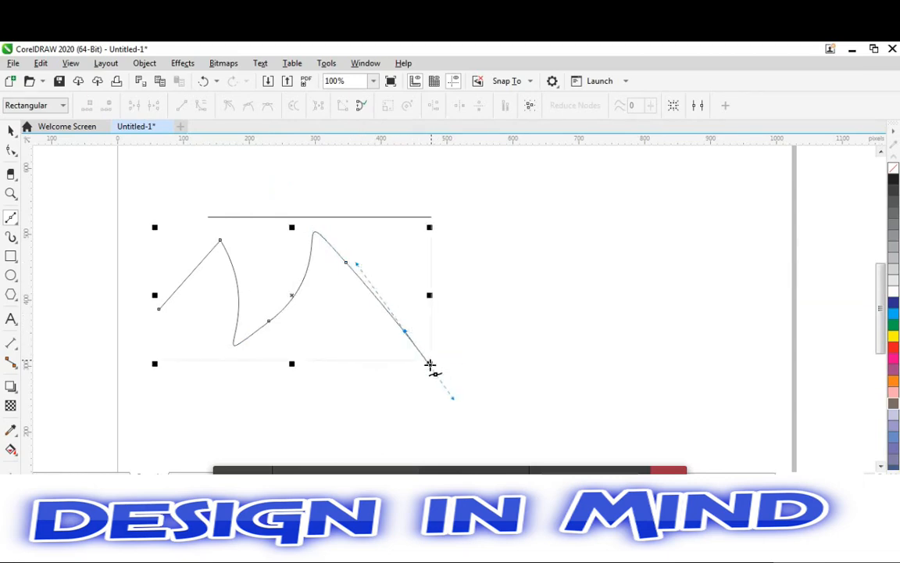
left_click_drag(430, 365, 339, 343)
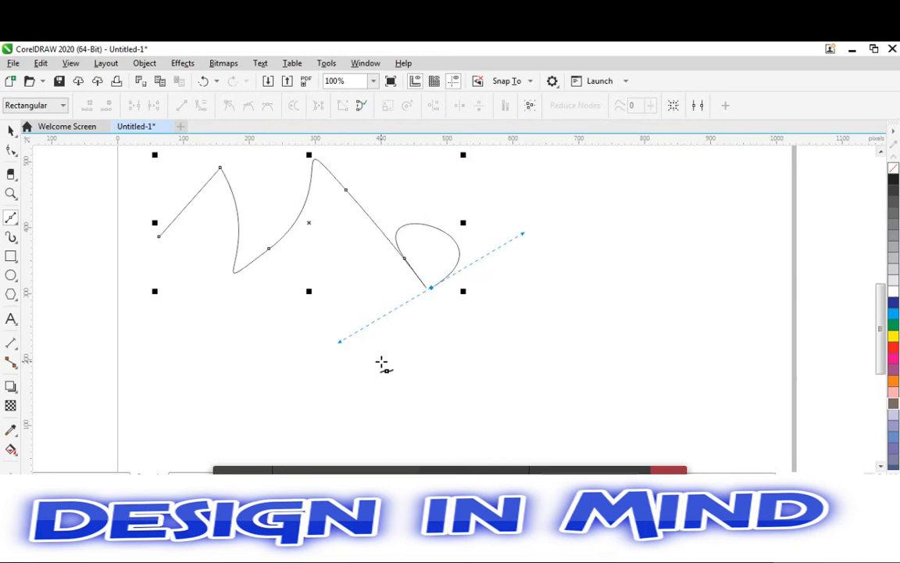
key("Delete")
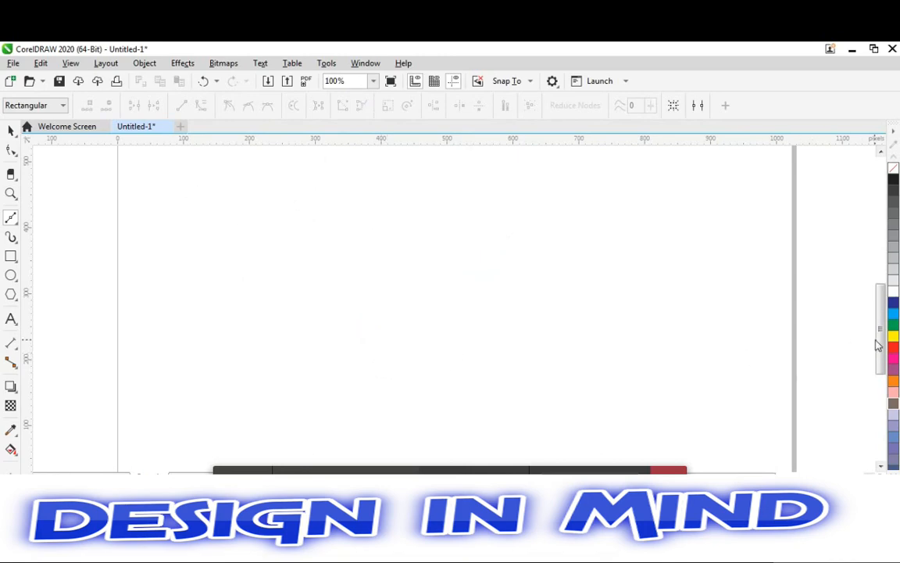
scroll(794, 298, "up", 2)
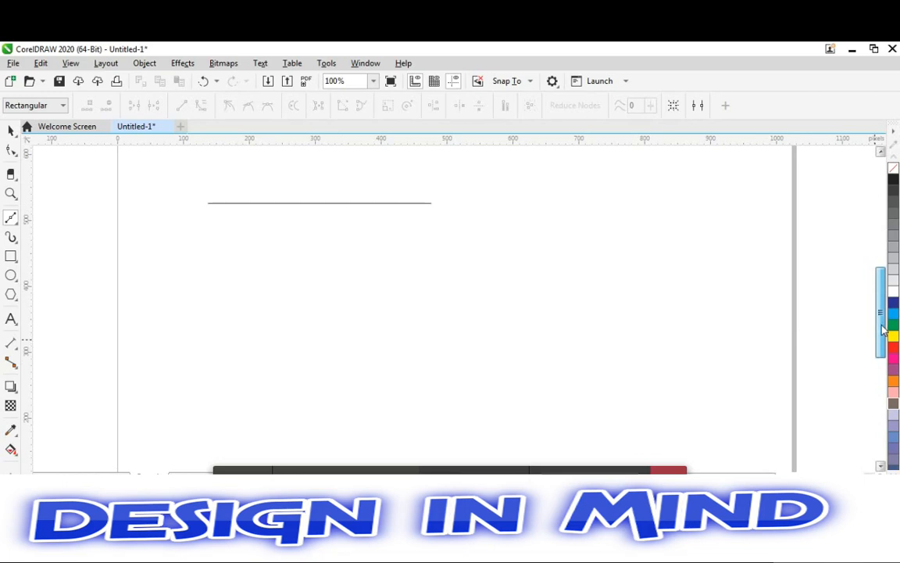
left_click(16, 224)
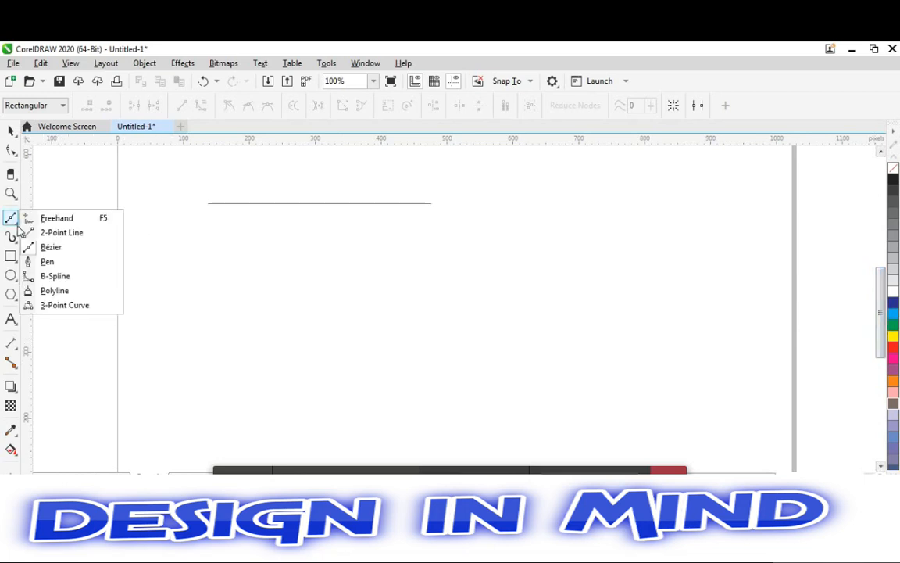
mouse_move(16, 226)
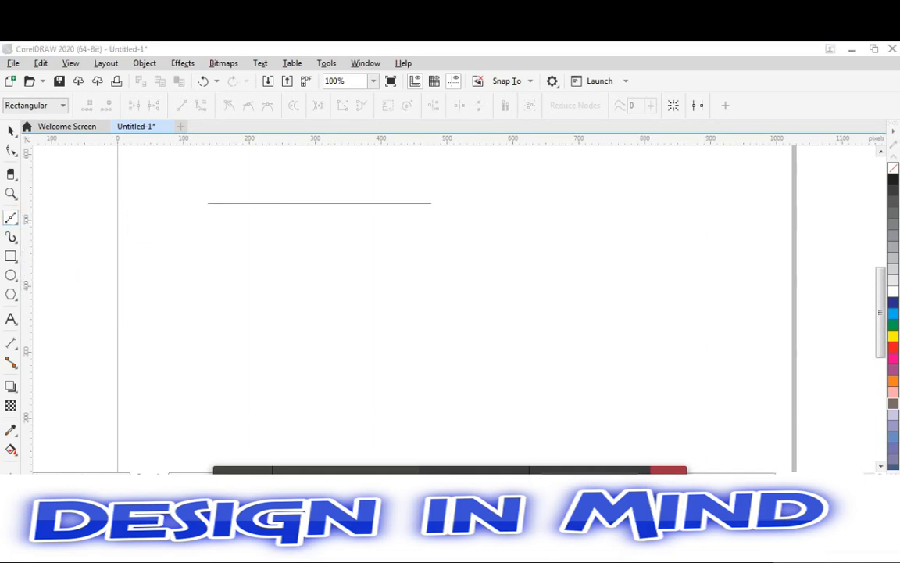
left_click(52, 255)
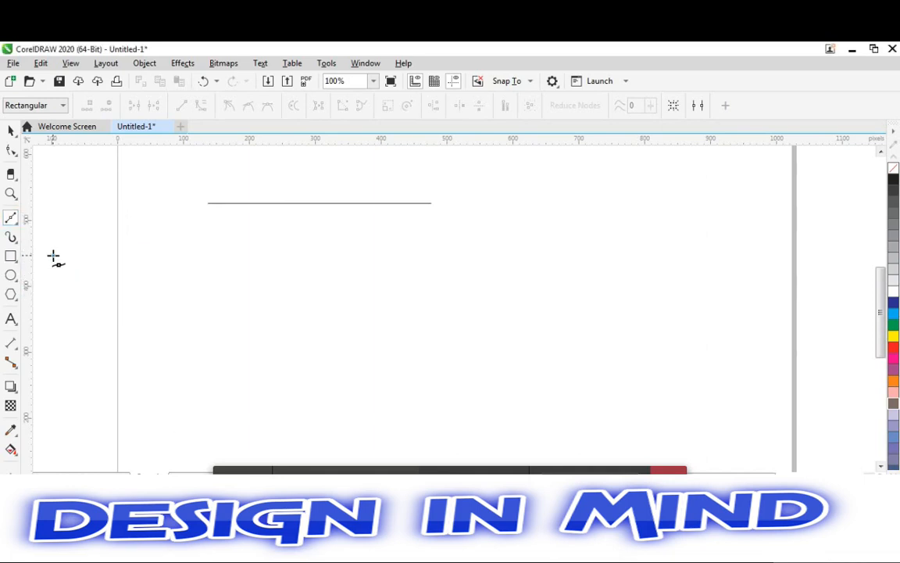
left_click(15, 222)
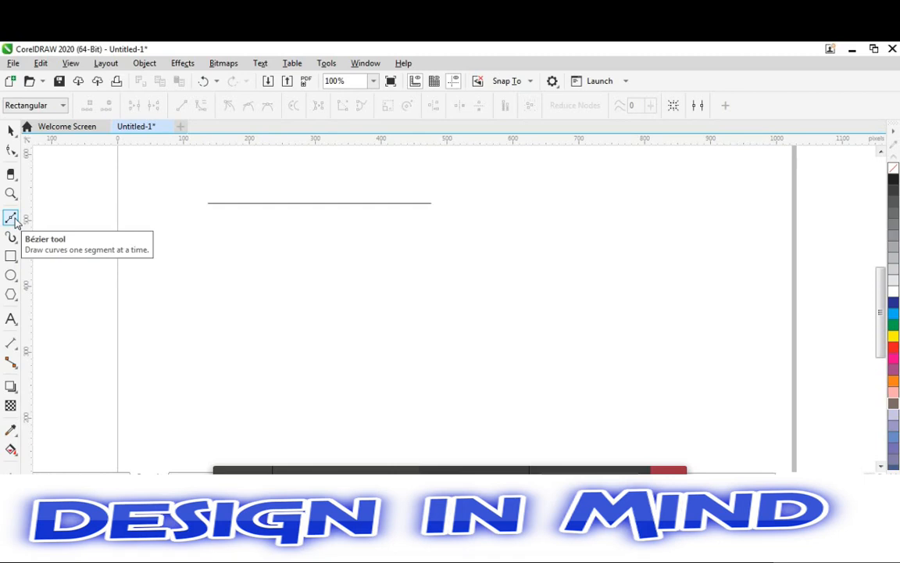
left_click(193, 317)
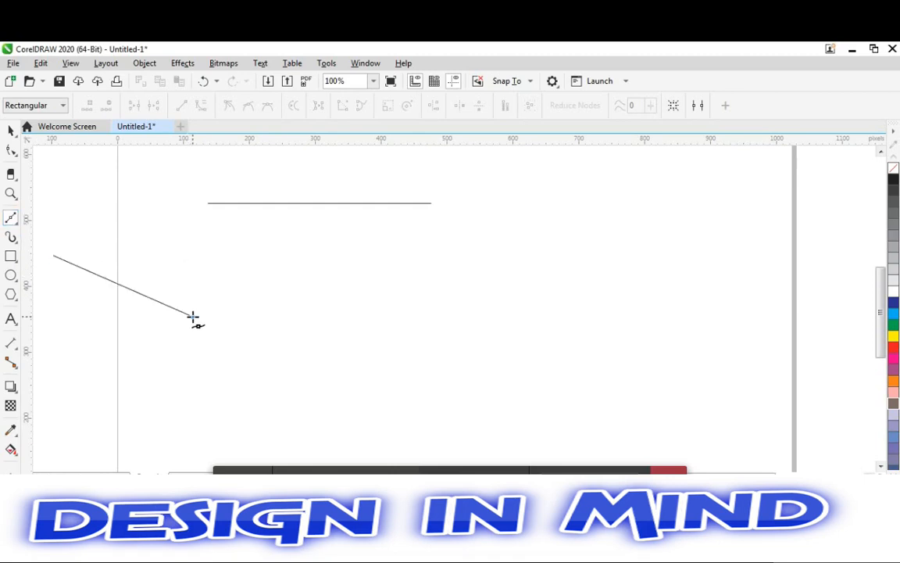
key("Delete")
Step: Try drawing a Bézier path that starts with a straight diagonal segment and continues with curved segments, and delete it
left_click(193, 316)
left_click(237, 237)
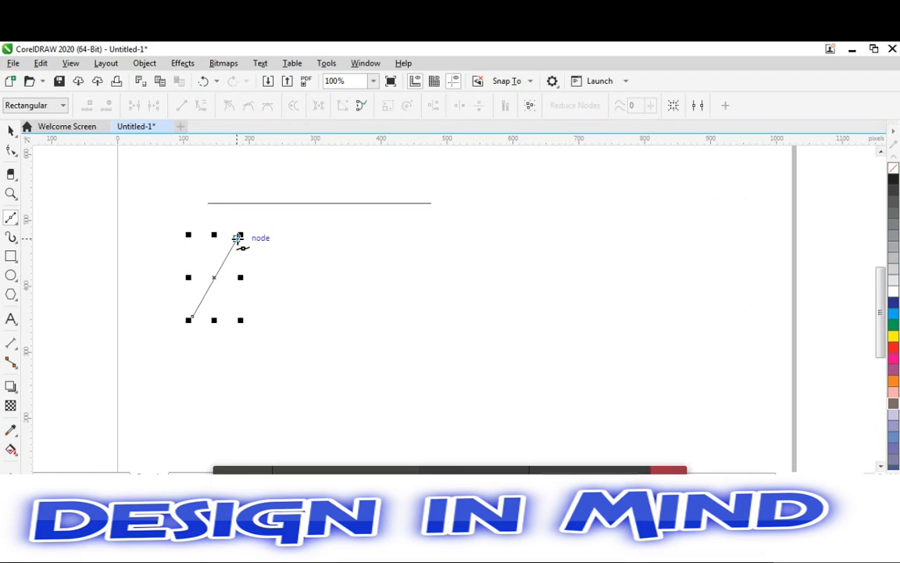
left_click(238, 237)
left_click_drag(261, 316, 289, 405)
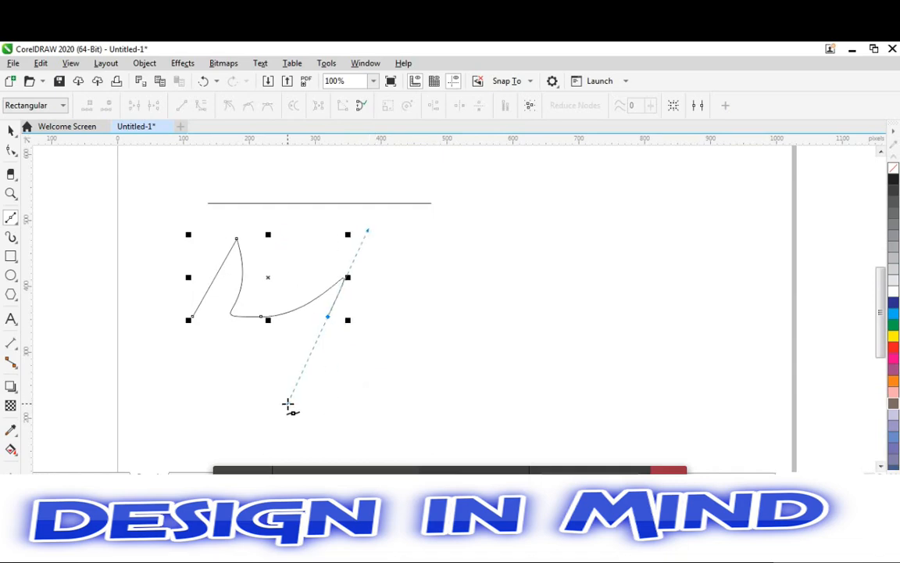
key("Delete")
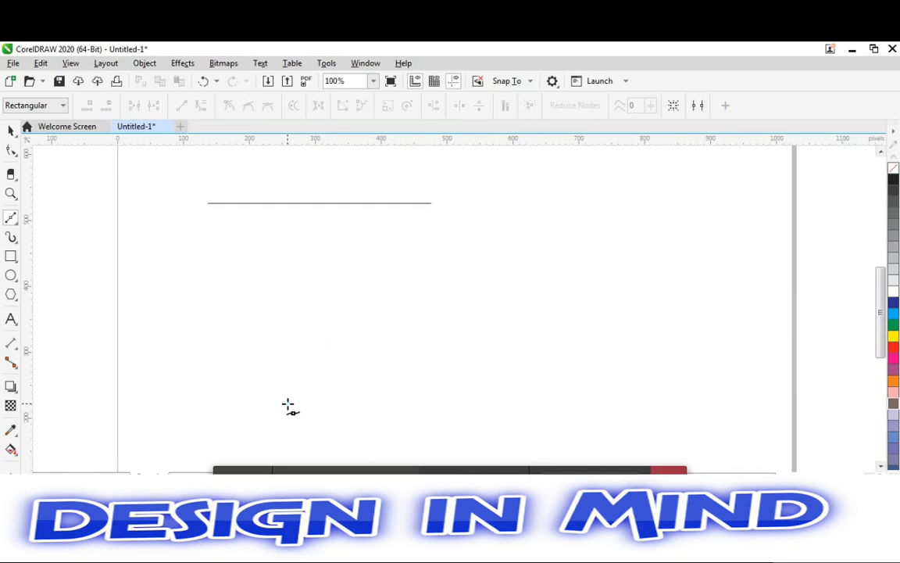
Step: Try drawing a single arched Bézier segment below the horizontal line and delete it
left_click(244, 365)
left_click(303, 289)
left_click_drag(303, 289, 436, 377)
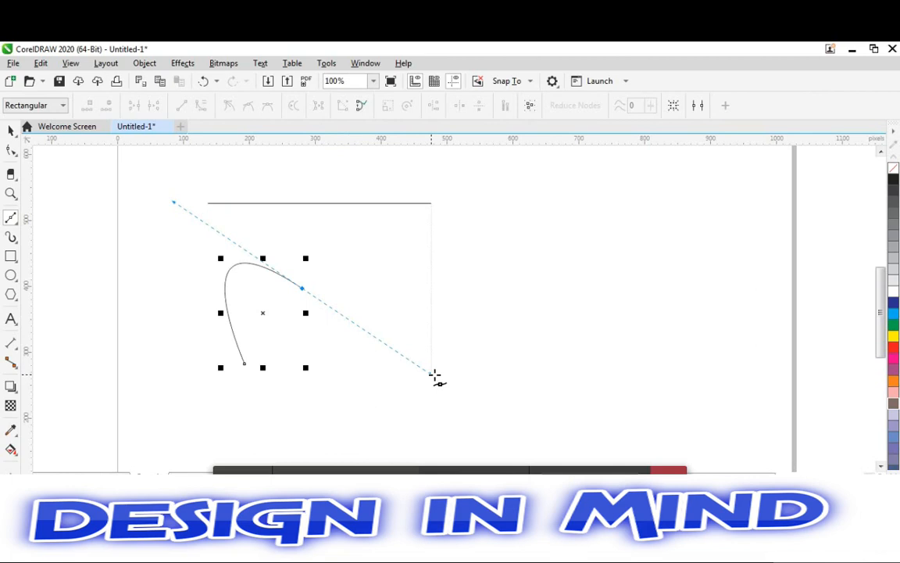
key("Delete")
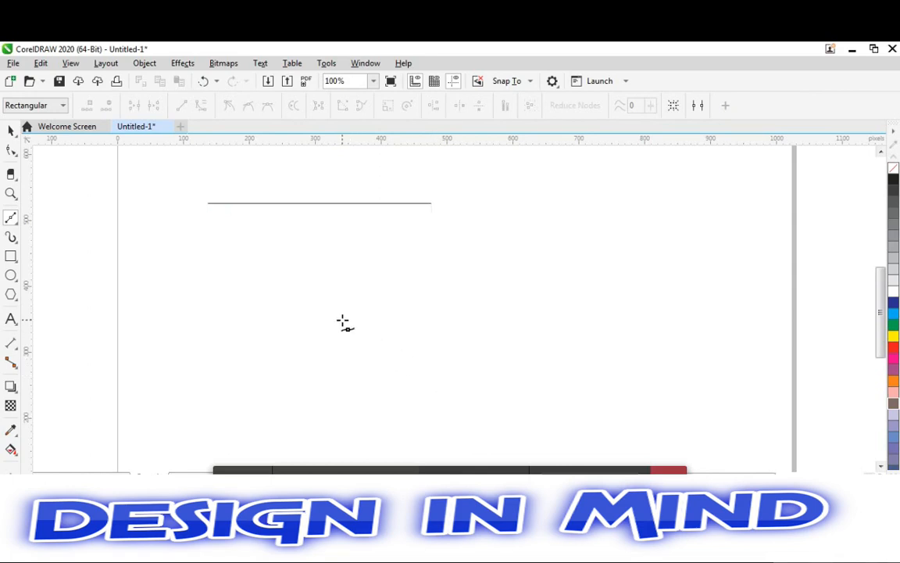
Step: Try drawing a shallow rising Bézier curve near the middle of the page and delete it
left_click_drag(342, 320, 460, 303)
left_click(471, 283)
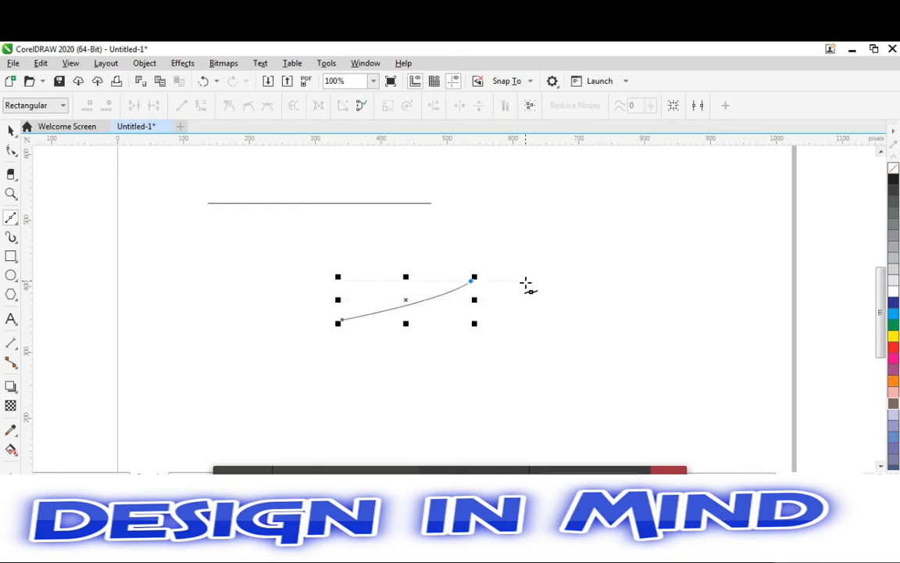
key("Delete")
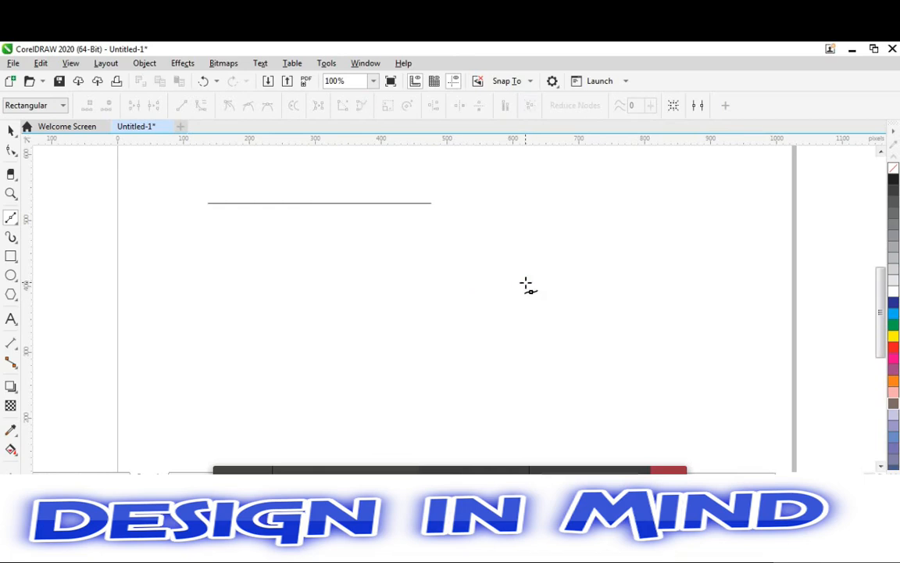
Step: Draw an L-shaped B-Spline curve about 198 by 183 px below the horizontal line
left_click(16, 224)
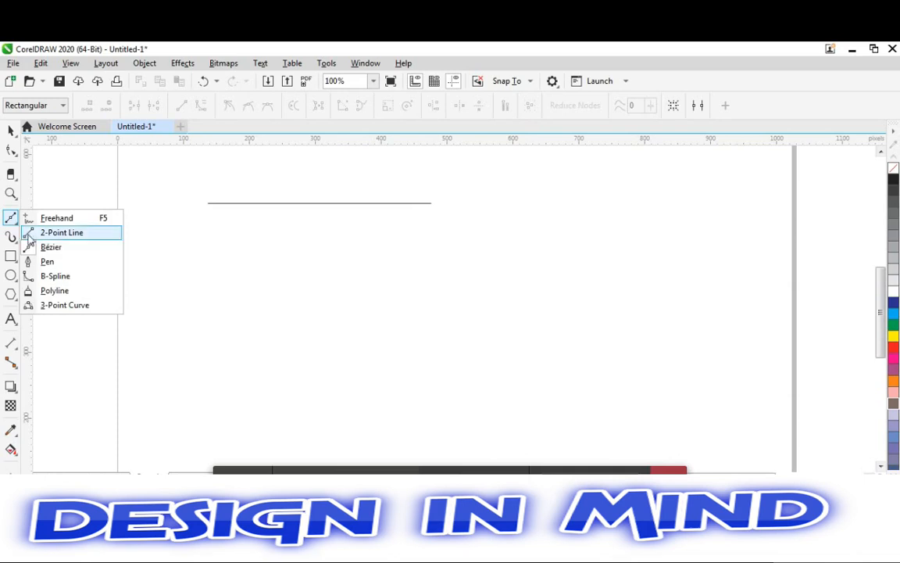
left_click(54, 276)
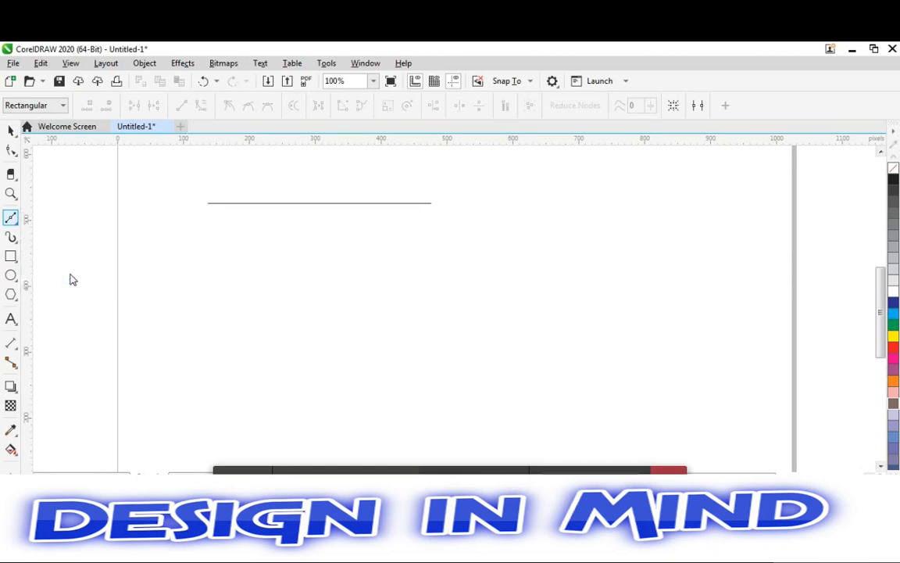
left_click(288, 252)
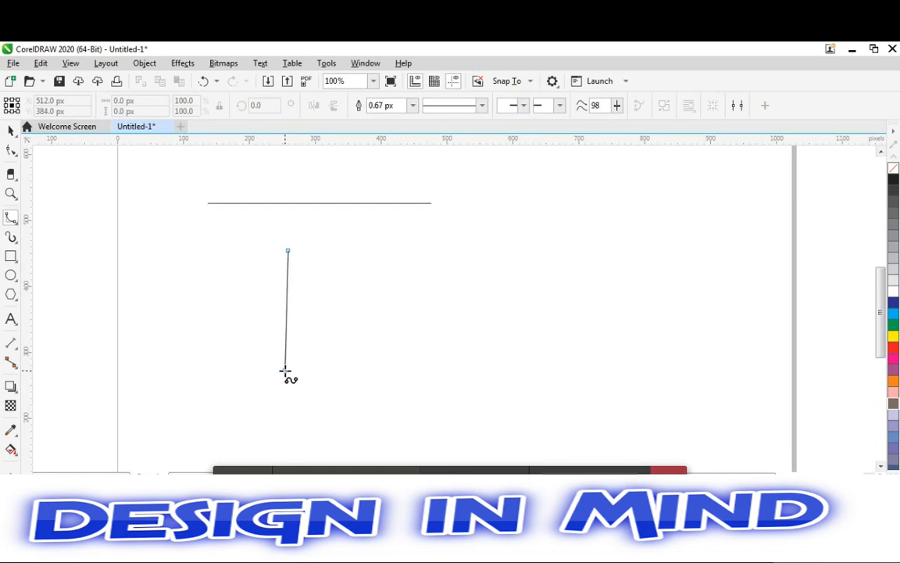
left_click(284, 371)
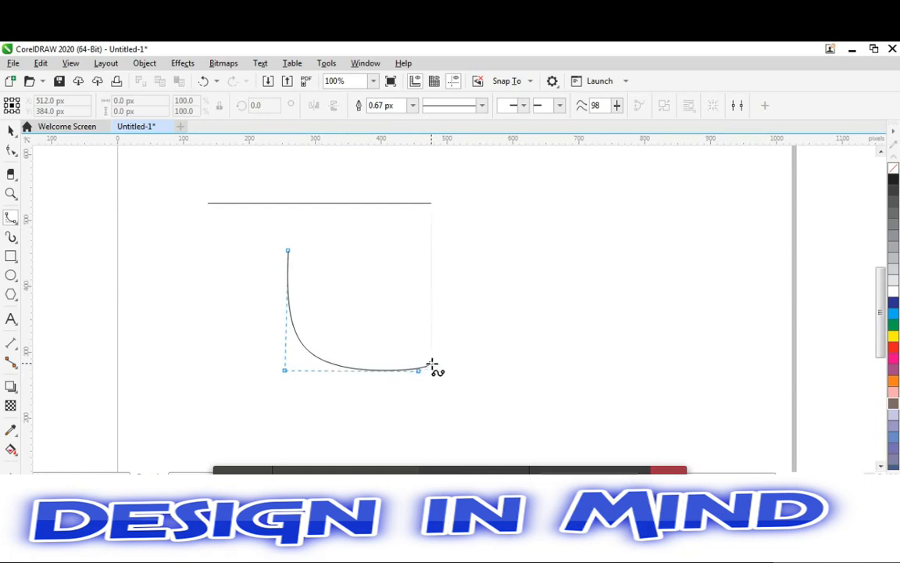
double_click(418, 370)
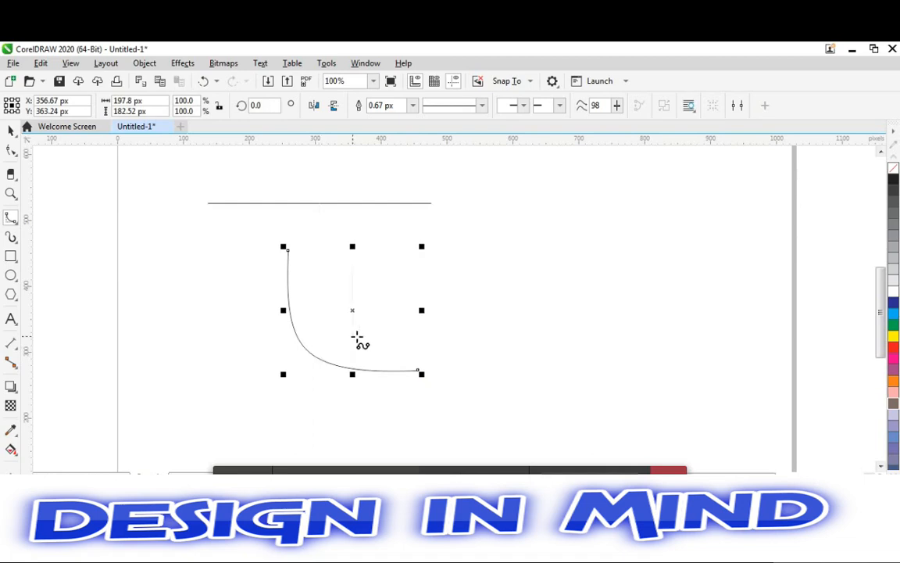
Step: Try drawing an irregular freehand shape with the Polyline tool beside the B-Spline curve
left_click(18, 224)
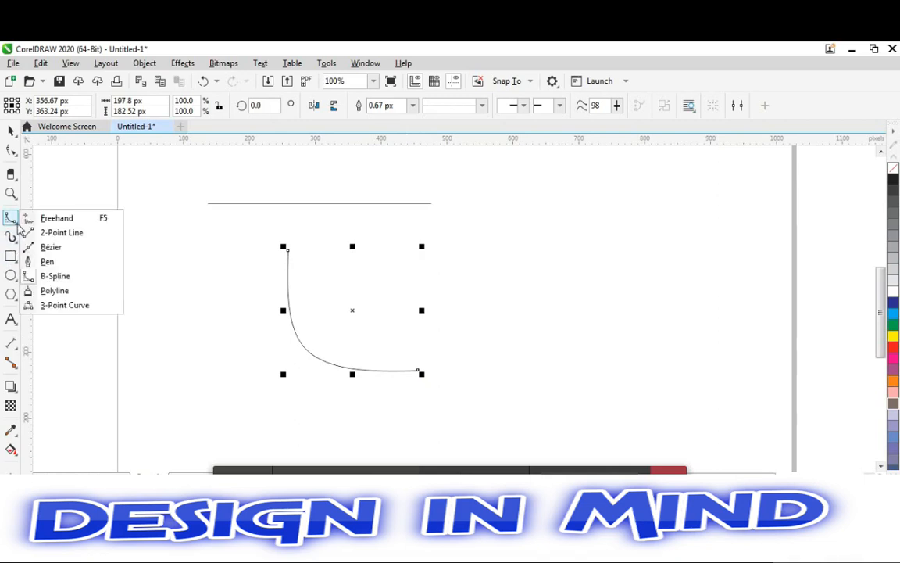
left_click(73, 291)
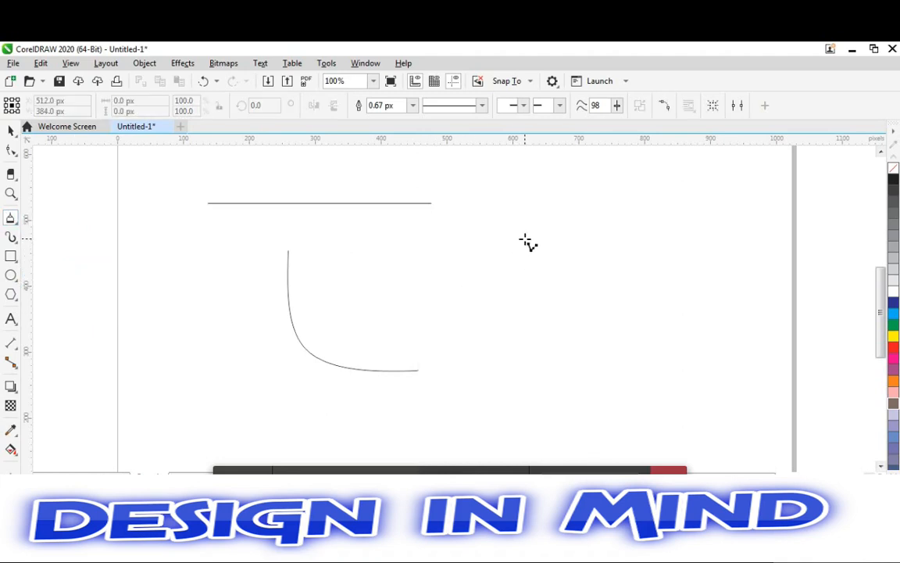
mouse_move(526, 240)
left_mouse_down()
mouse_move(555, 379)
mouse_move(613, 343)
mouse_move(649, 302)
mouse_move(651, 270)
mouse_move(660, 265)
mouse_move(645, 227)
mouse_move(669, 206)
mouse_move(720, 206)
left_mouse_up()
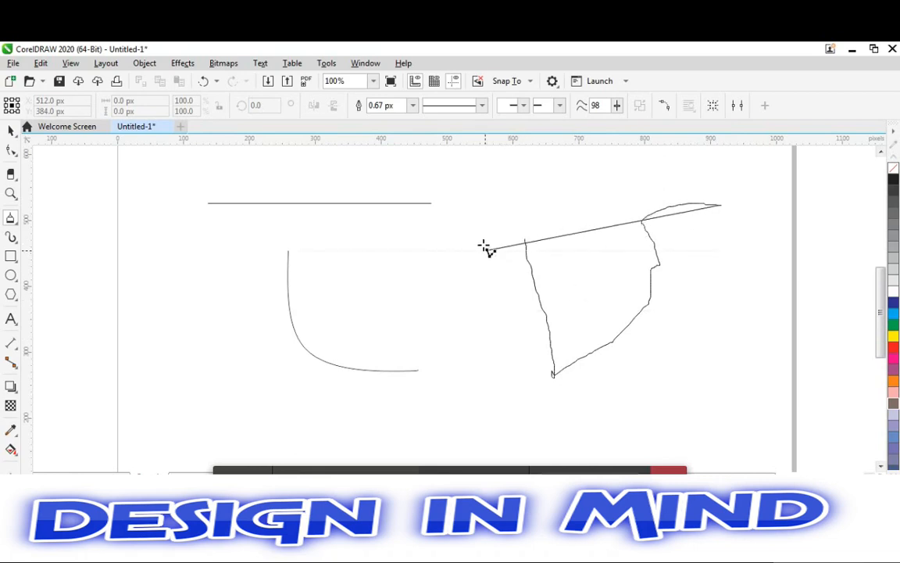
mouse_move(487, 266)
left_mouse_down()
mouse_move(479, 354)
mouse_move(491, 358)
mouse_move(497, 387)
mouse_move(479, 390)
mouse_move(421, 277)
mouse_move(466, 217)
mouse_move(617, 201)
left_mouse_up()
Step: Delete the horizontal line and the B-Spline curve from the page
key("ctrl+a")
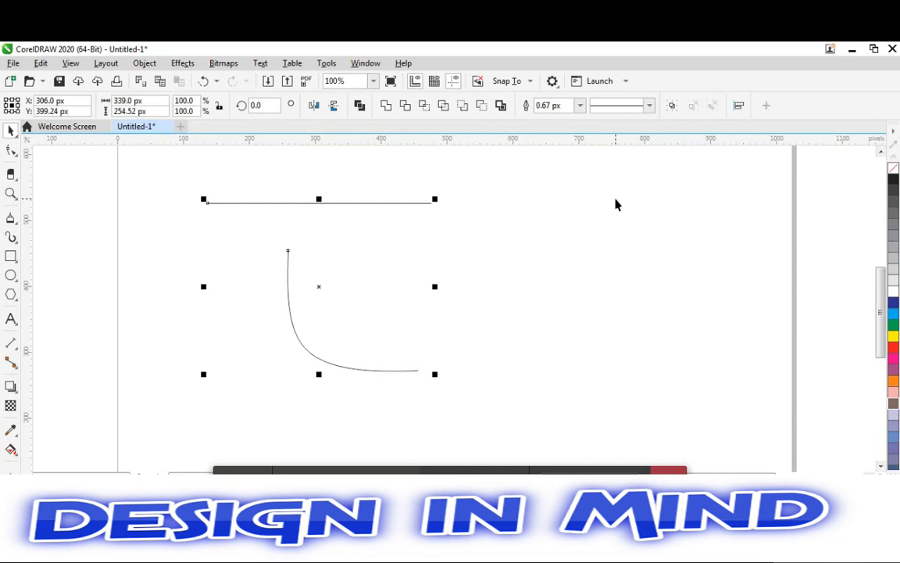
key("Delete")
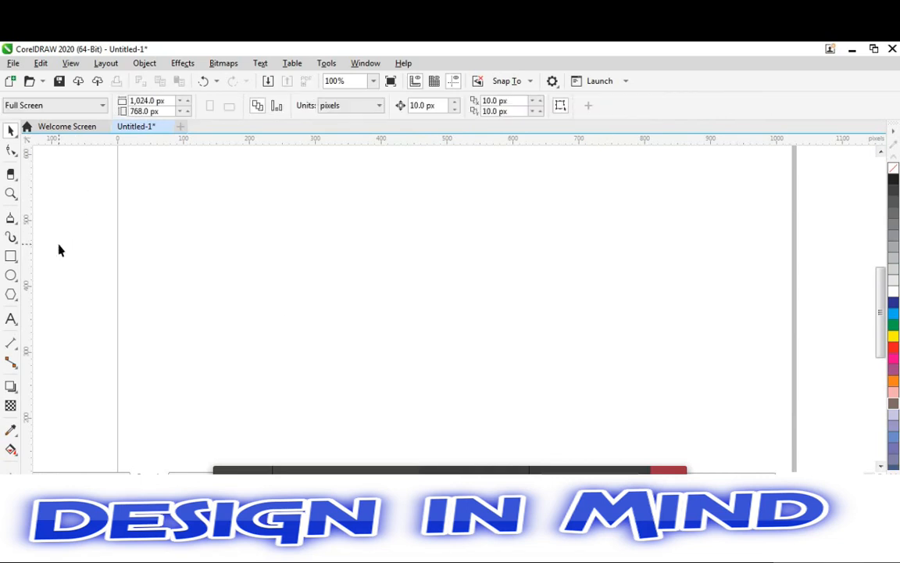
Step: Draw a 3-Point Curve about 281 by 215 px, bulging to the right, in the middle of the page
left_click(16, 222)
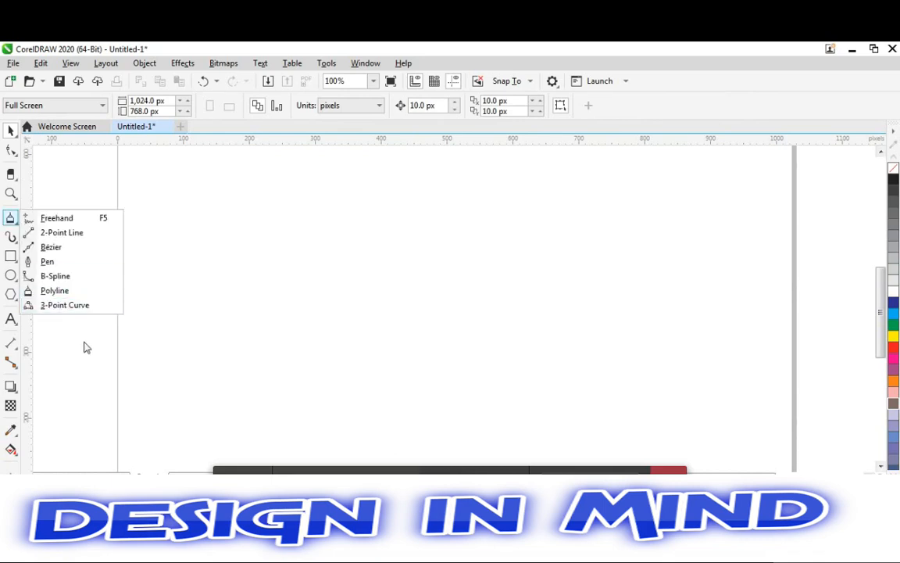
left_click(77, 305)
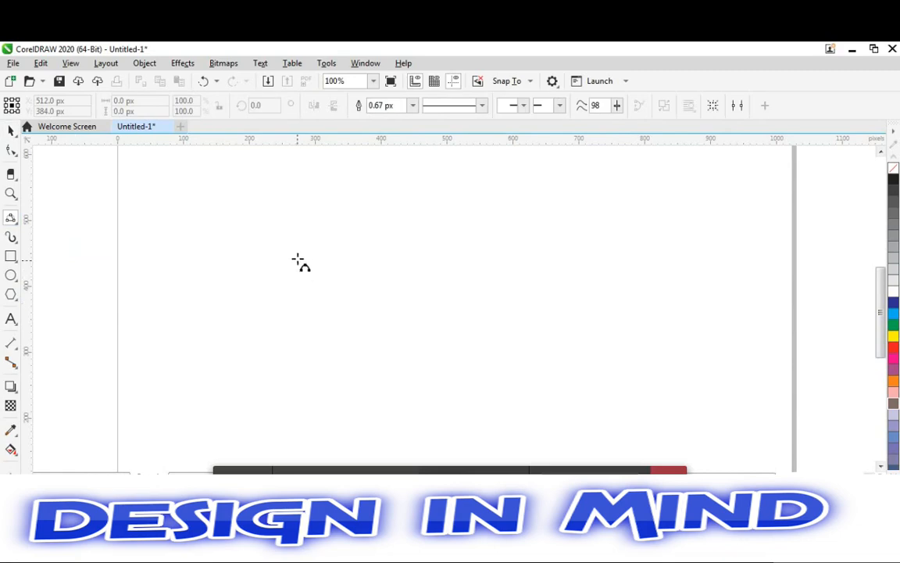
left_click_drag(296, 247, 388, 375)
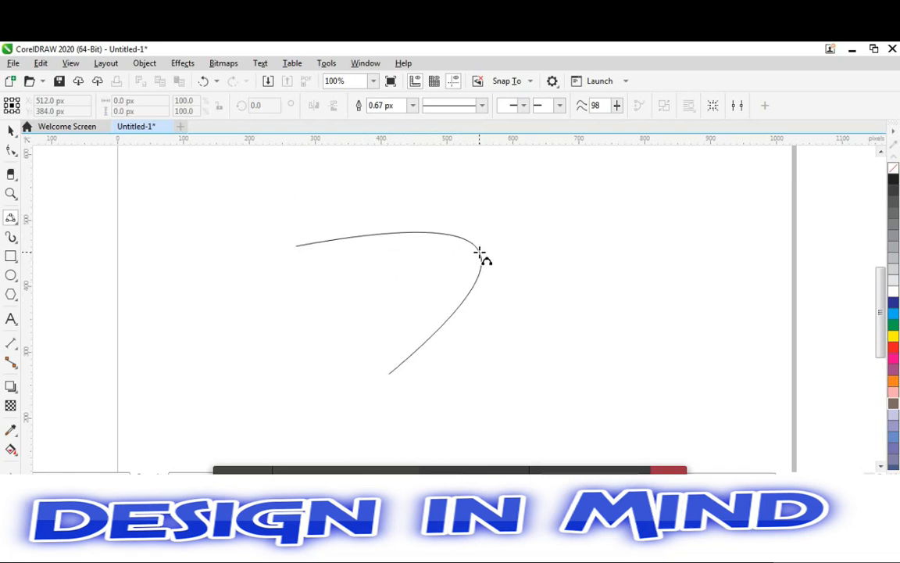
left_click(480, 253)
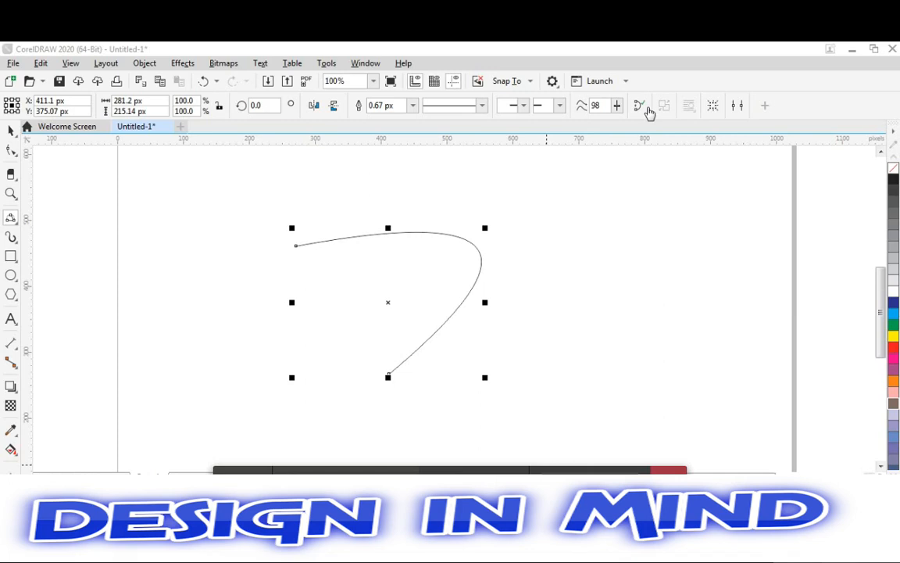
left_click(820, 296)
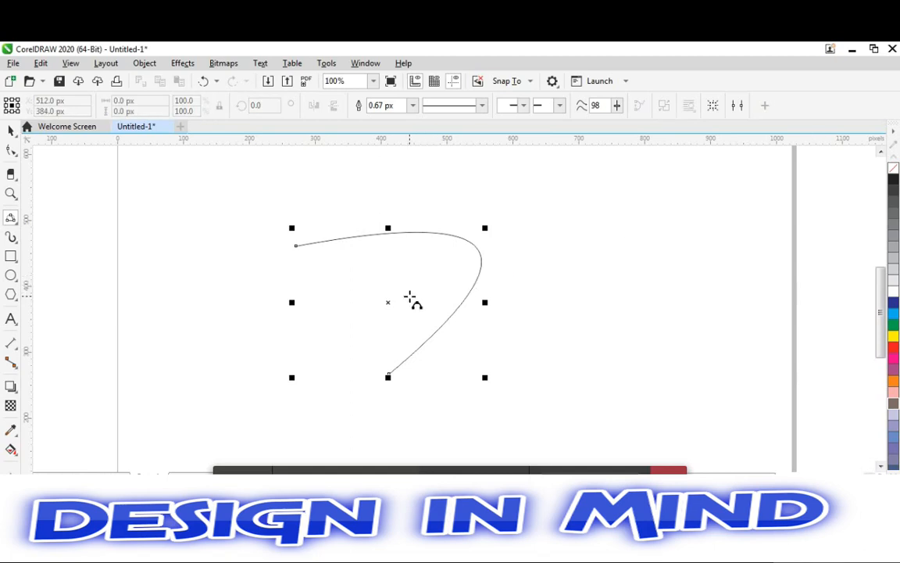
Step: Delete the 3-Point Curve from the page
key("space")
key("Delete")
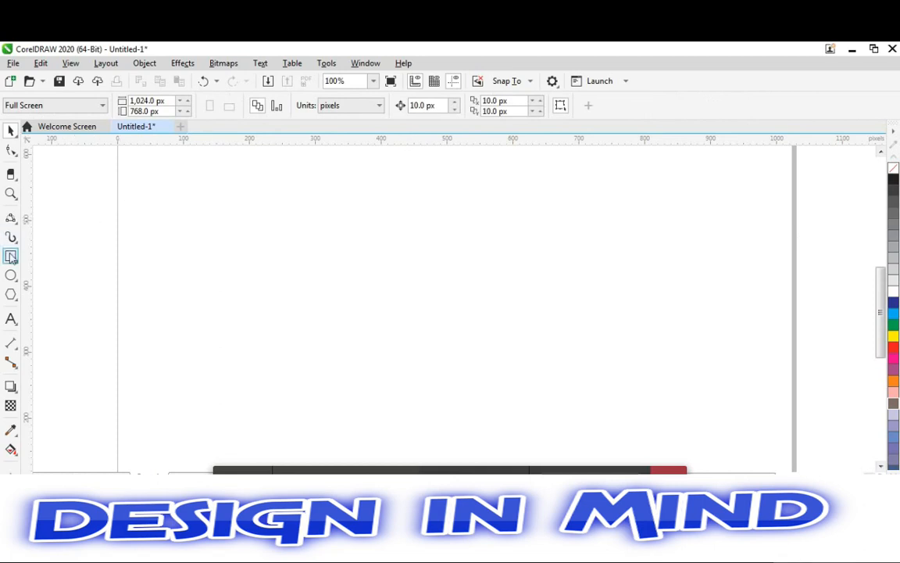
left_click(18, 201)
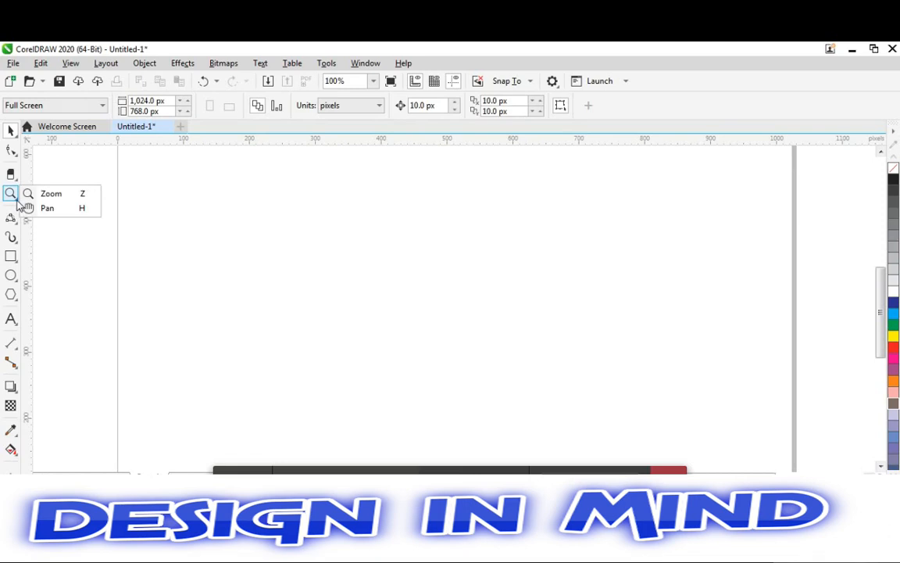
left_click(18, 204)
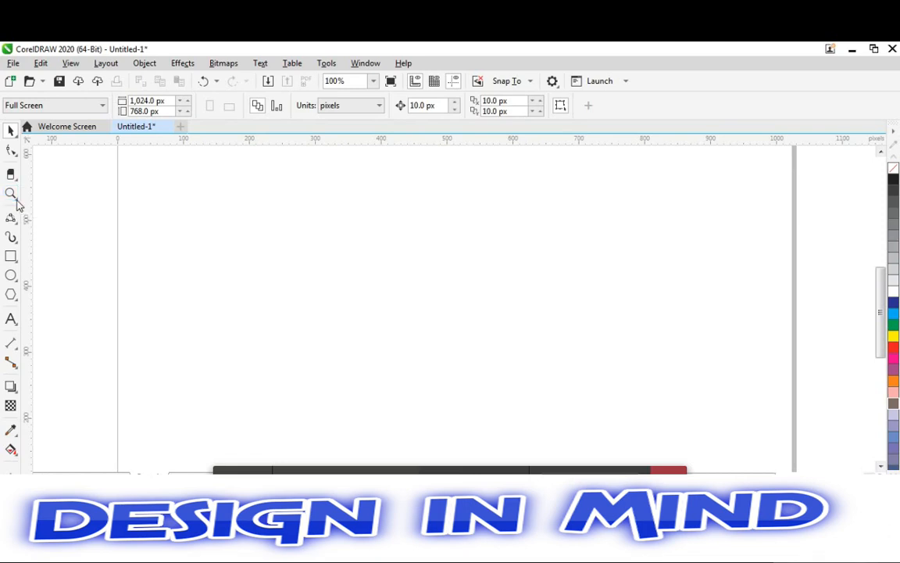
left_click(14, 153)
left_click(15, 156)
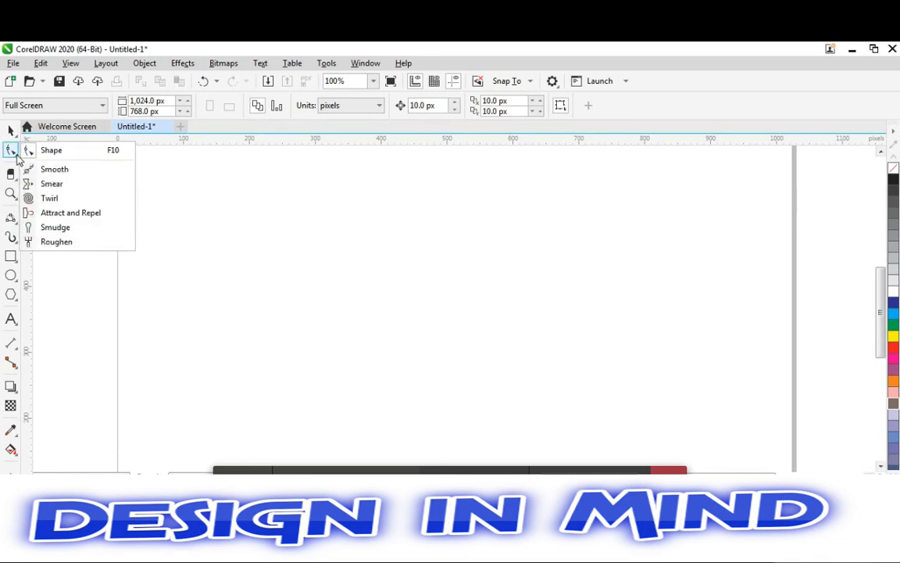
left_click(250, 281)
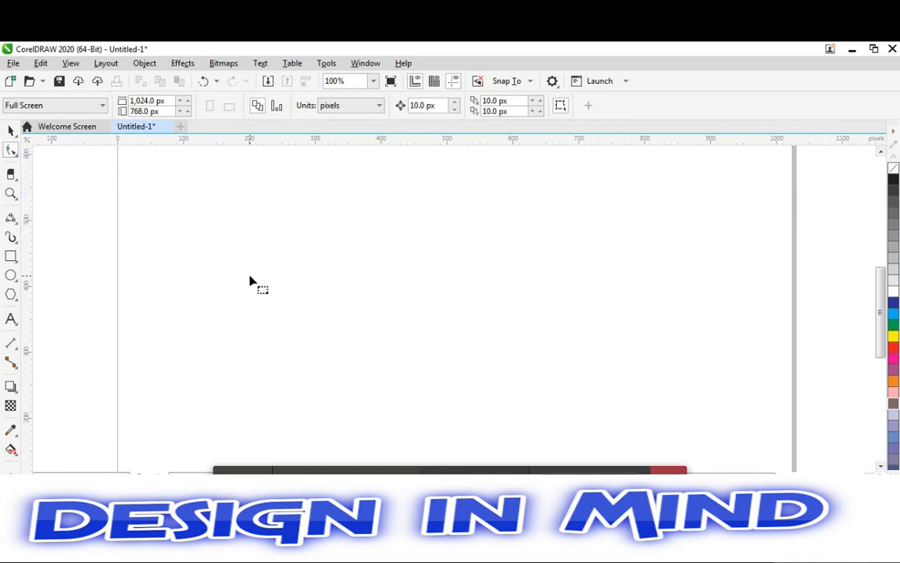
Step: Pan the page slightly to the right and down with the Pan tool
left_click(18, 199)
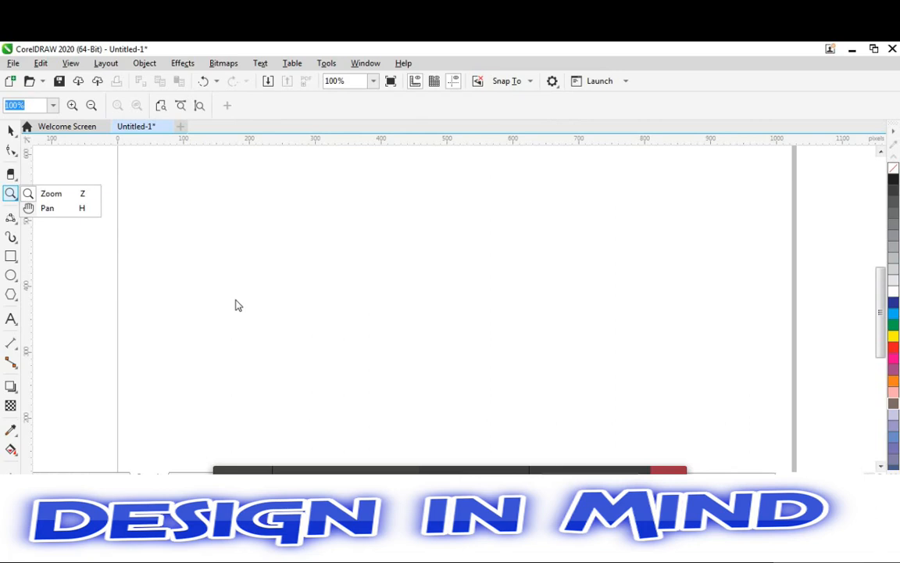
left_click(292, 308)
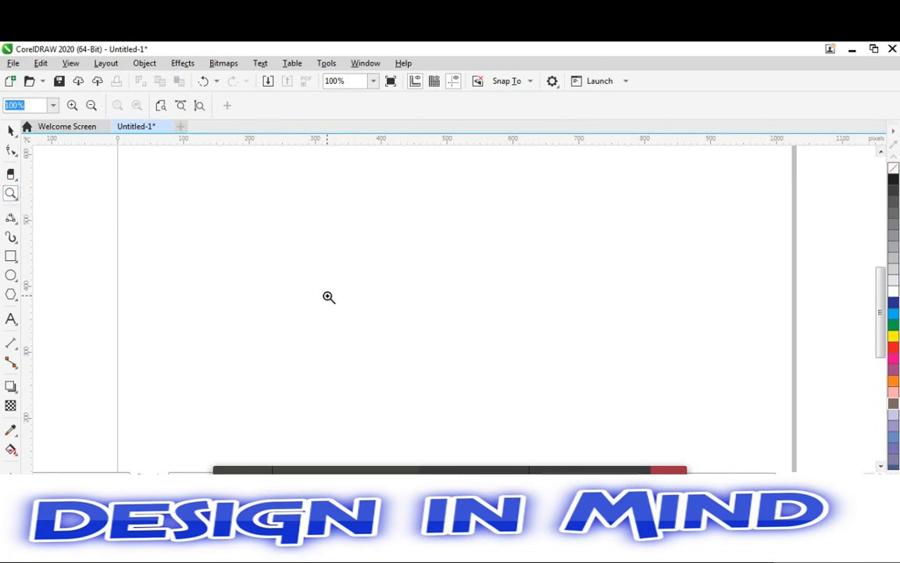
key("h")
left_click_drag(330, 299, 377, 313)
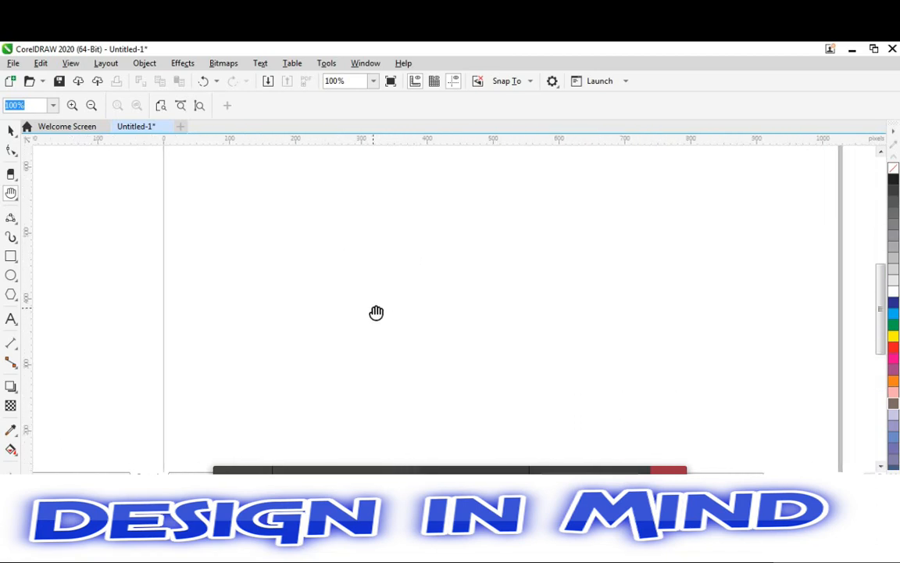
Step: Draw a rectangle about 271 by 194 px in the middle of the page with a magenta outline and light pink fill
key("F6")
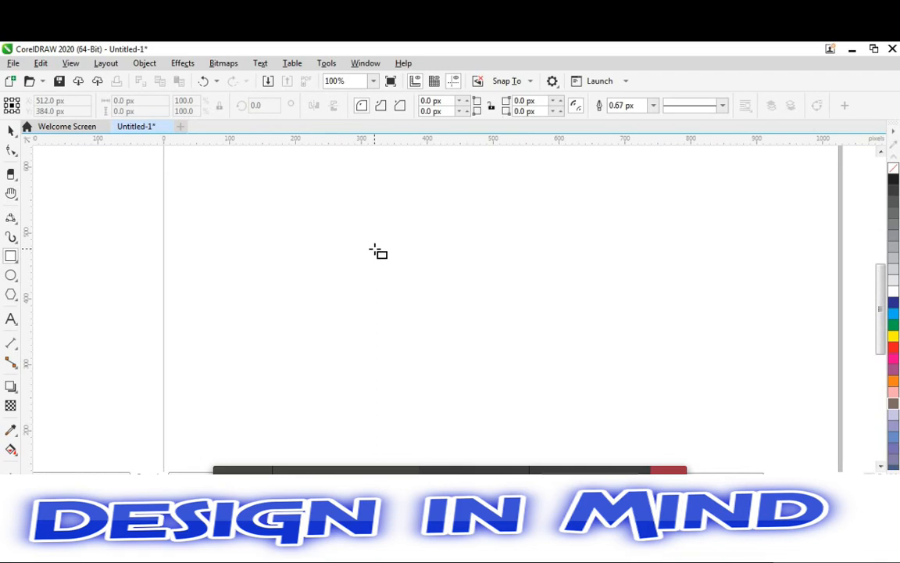
left_click_drag(377, 249, 555, 375)
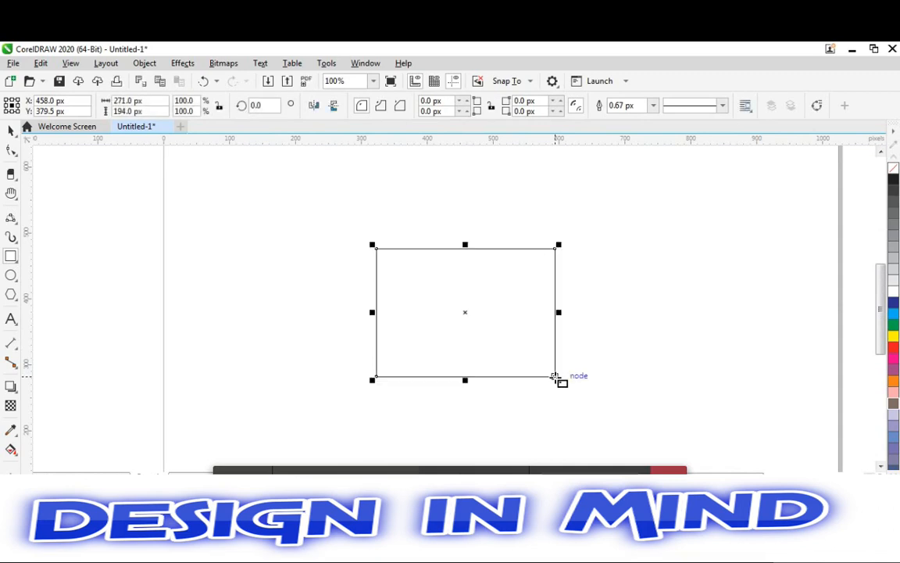
right_click(894, 361)
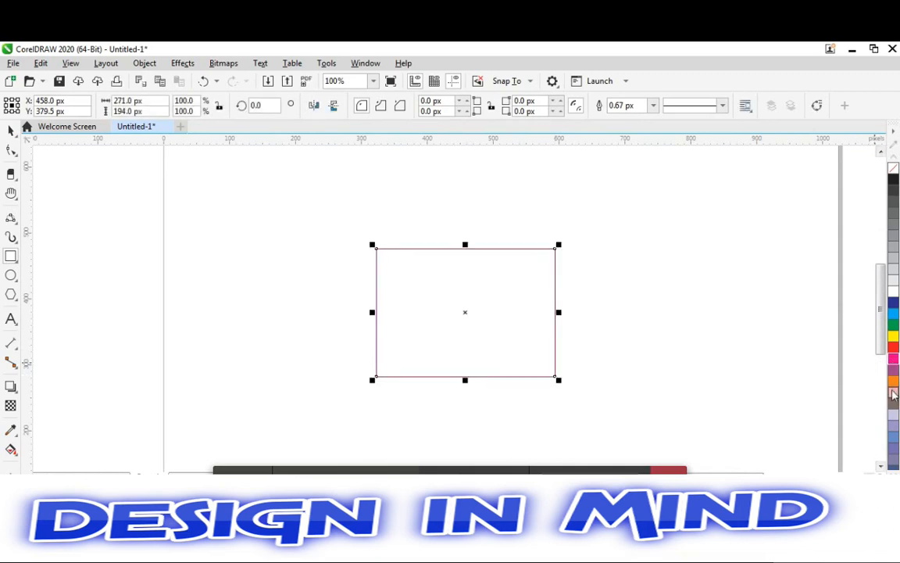
left_click(894, 393)
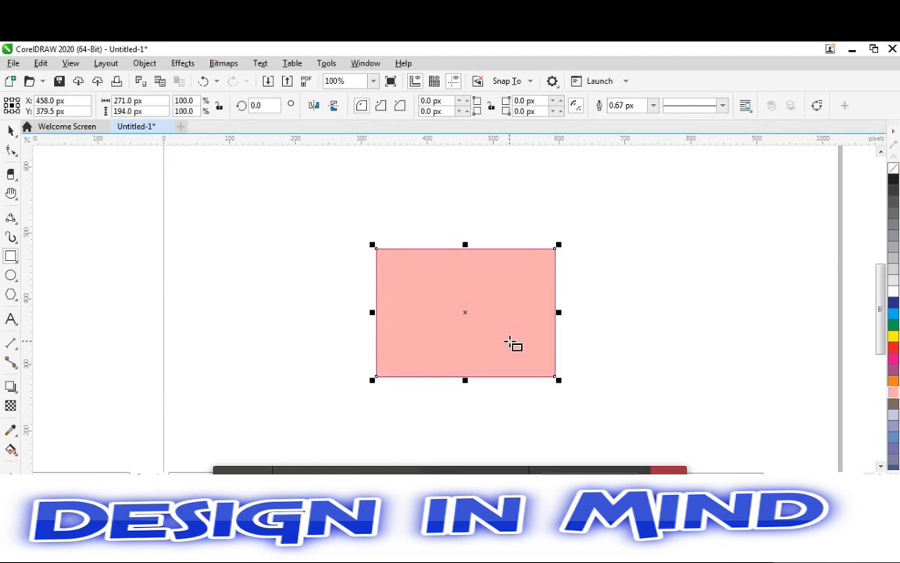
Step: Round the pink rectangle's lower-right corner with the Smooth tool
left_click(12, 153)
left_click(16, 160)
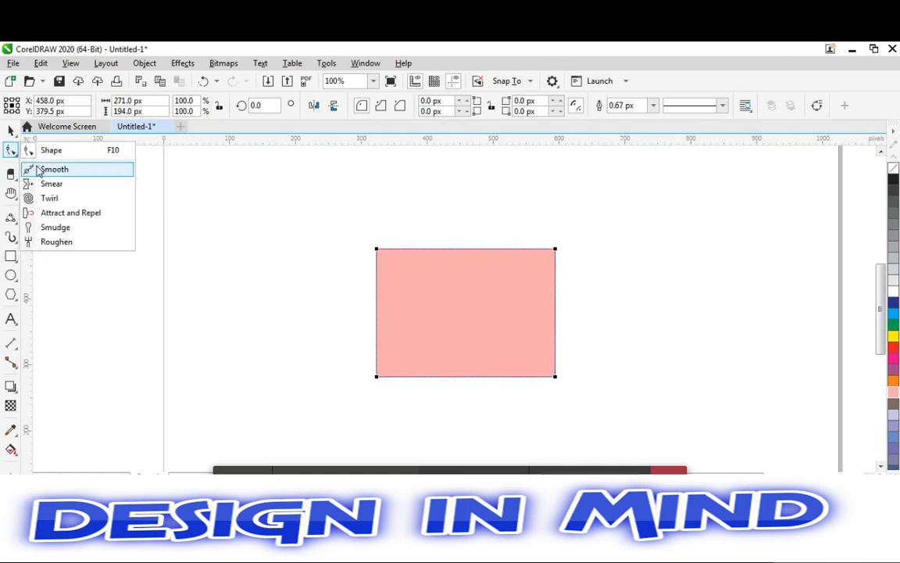
left_click(39, 170)
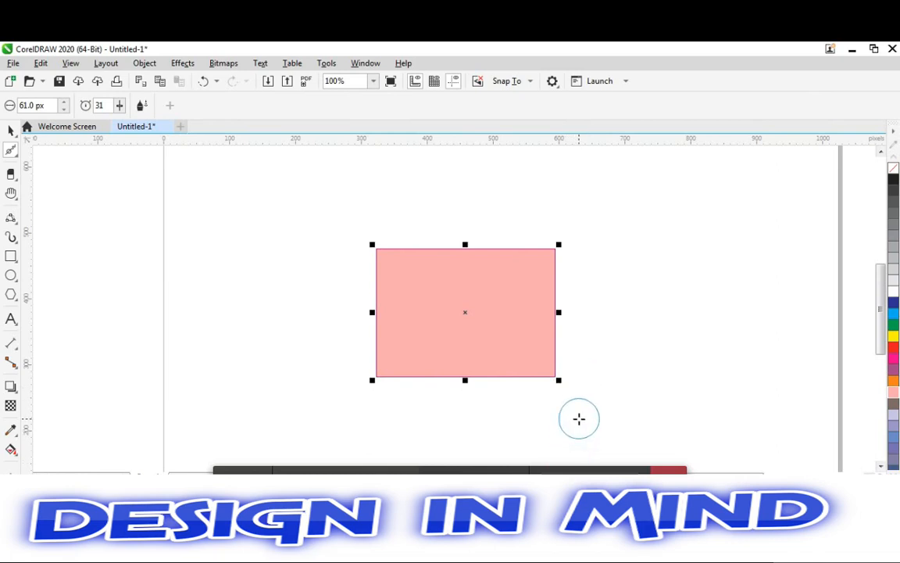
mouse_move(584, 383)
left_mouse_down()
mouse_move(548, 373)
mouse_move(560, 358)
mouse_move(546, 366)
mouse_move(571, 384)
mouse_move(542, 373)
mouse_move(559, 389)
mouse_move(542, 372)
mouse_move(580, 384)
mouse_move(546, 363)
mouse_move(557, 376)
mouse_move(569, 374)
mouse_move(559, 389)
left_mouse_up()
mouse_move(542, 360)
left_mouse_down()
mouse_move(560, 376)
mouse_move(548, 343)
left_mouse_up()
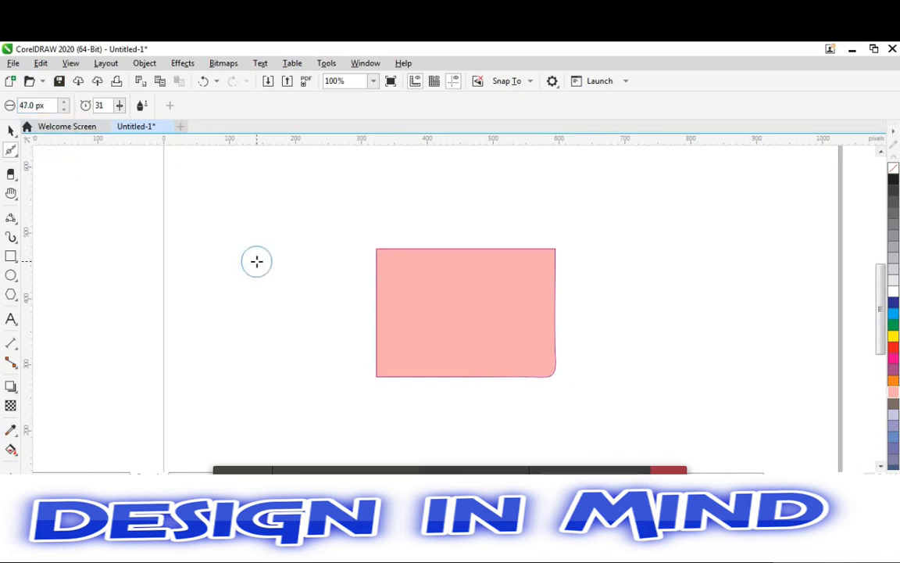
Step: Reduce the Smooth tool's nib size to 43 px and smooth the rectangle's lower-right and upper-right corners
left_click(62, 111)
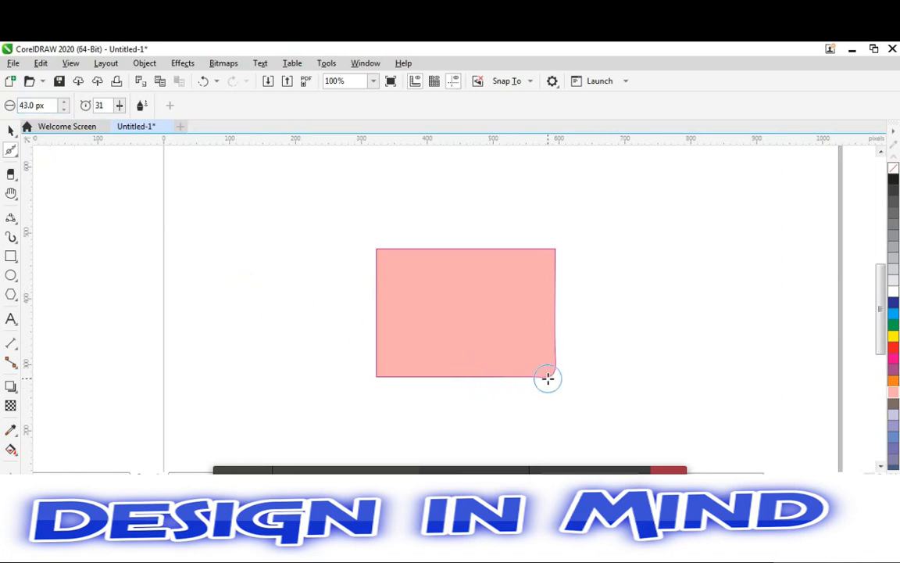
left_click_drag(555, 386, 547, 358)
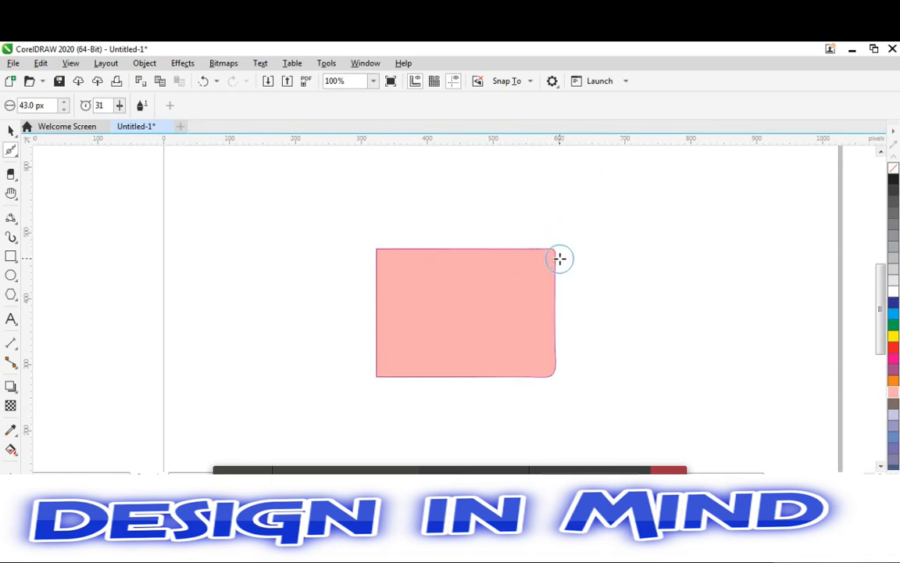
left_click_drag(560, 258, 554, 258)
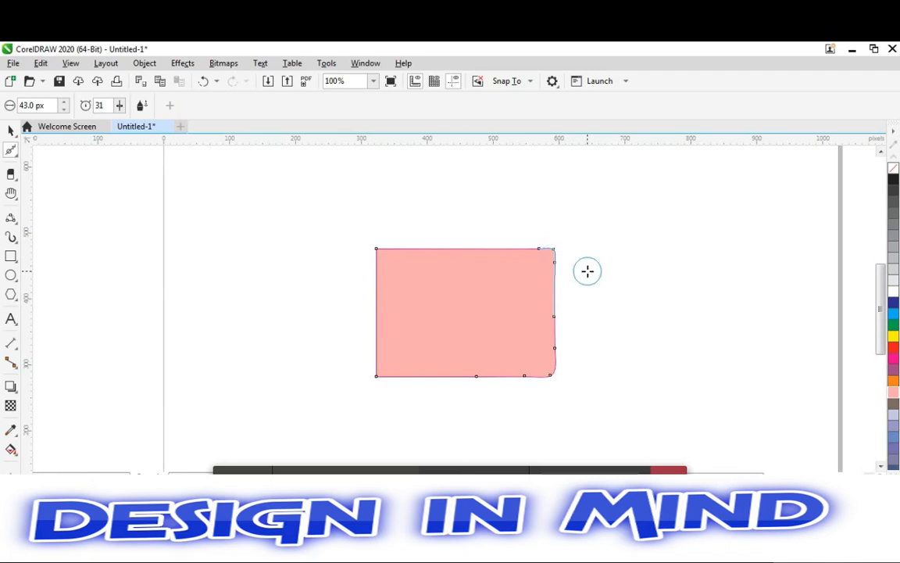
Step: Set the Smooth tool's rate to 51 and deselect the rectangle
left_click(118, 109)
left_click(130, 126)
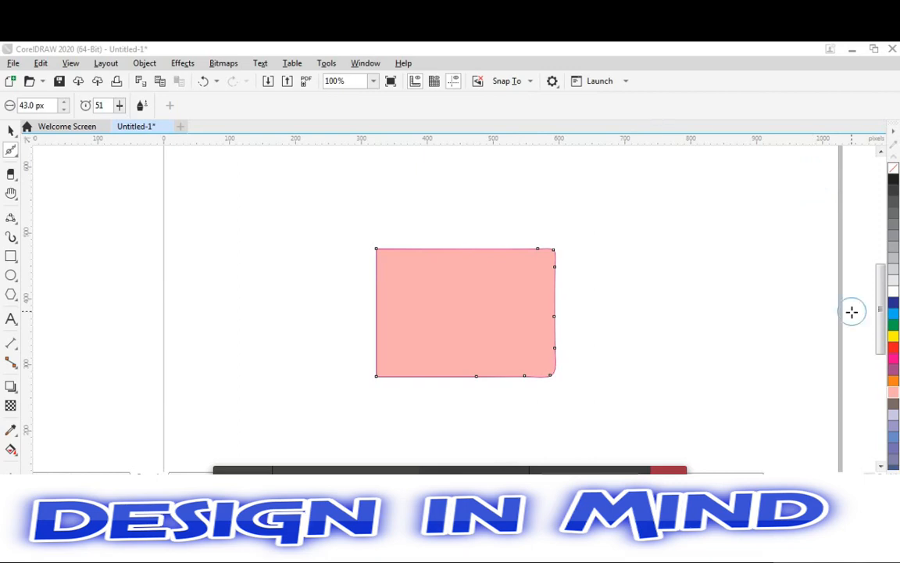
left_click(830, 302)
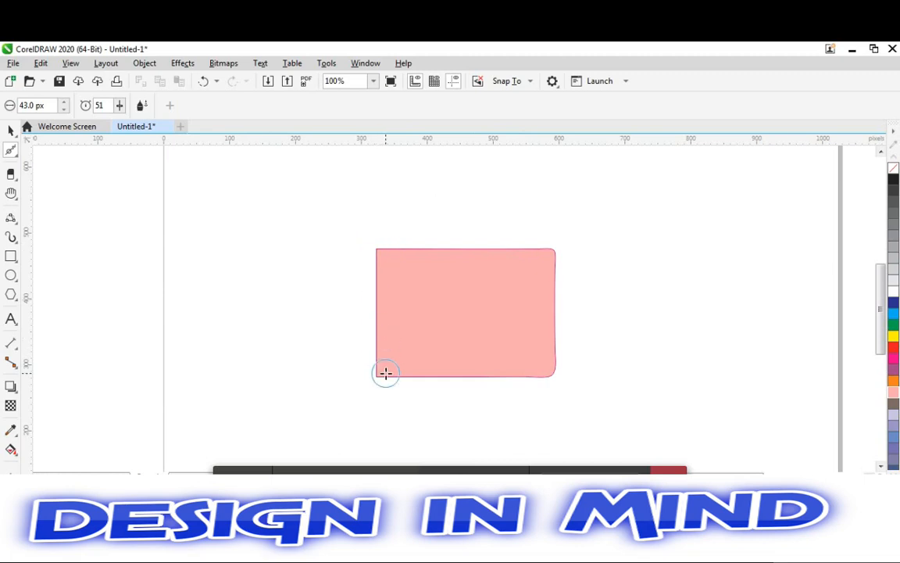
Step: Select the pink rectangle and smooth its lower-left and upper-left corners with the Smooth tool
left_click(12, 150)
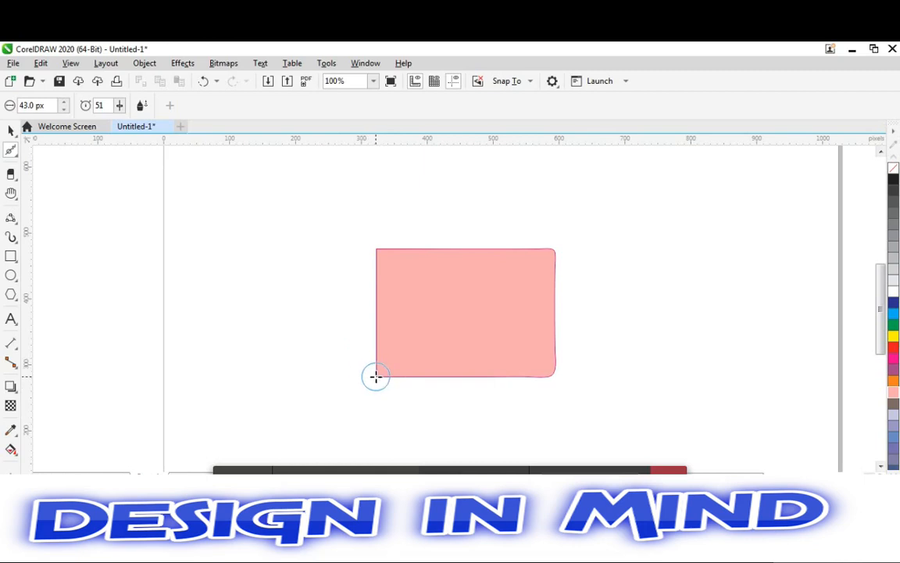
left_click(397, 357)
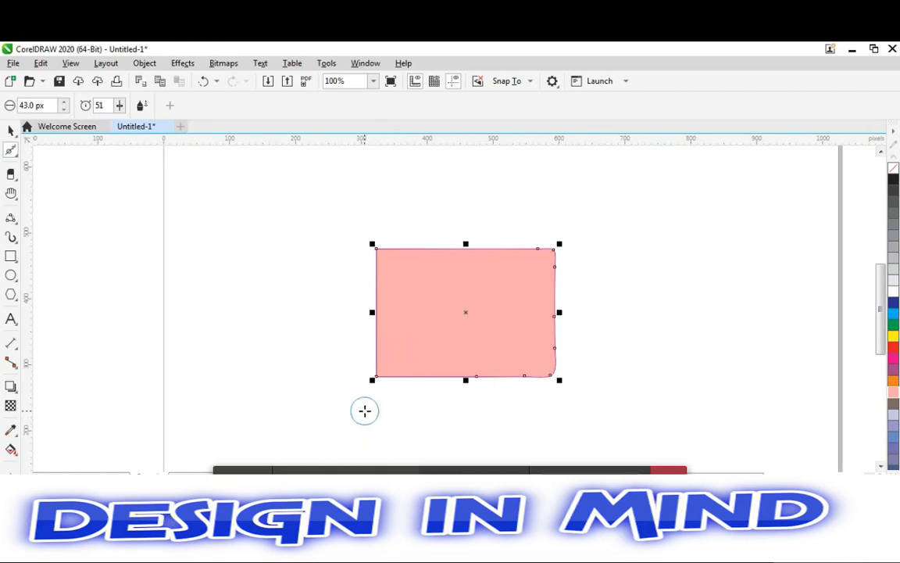
left_click(378, 395)
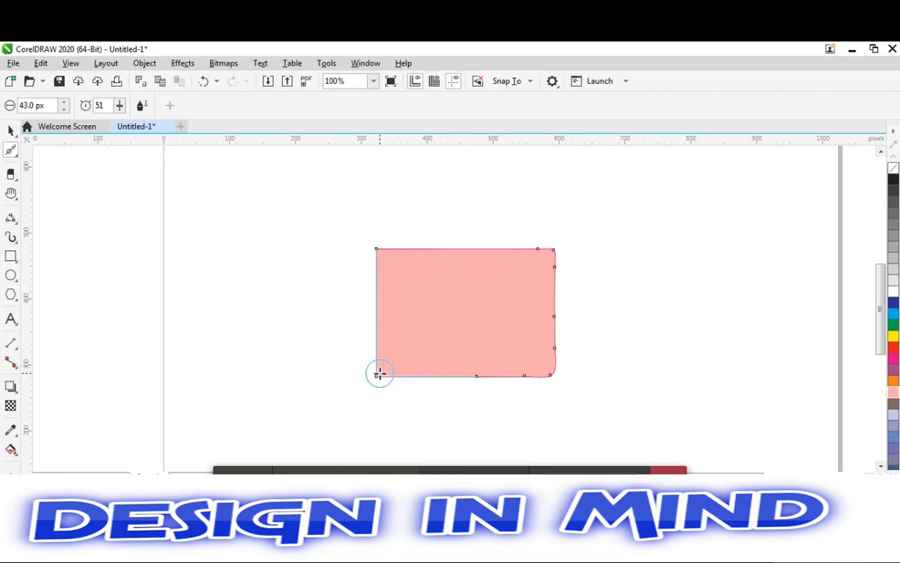
left_click(372, 358)
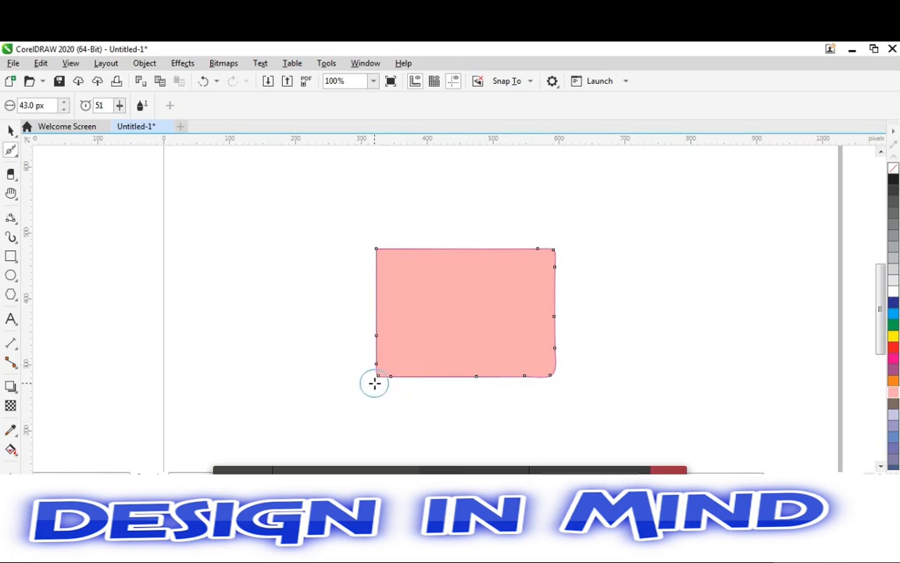
left_click(377, 379)
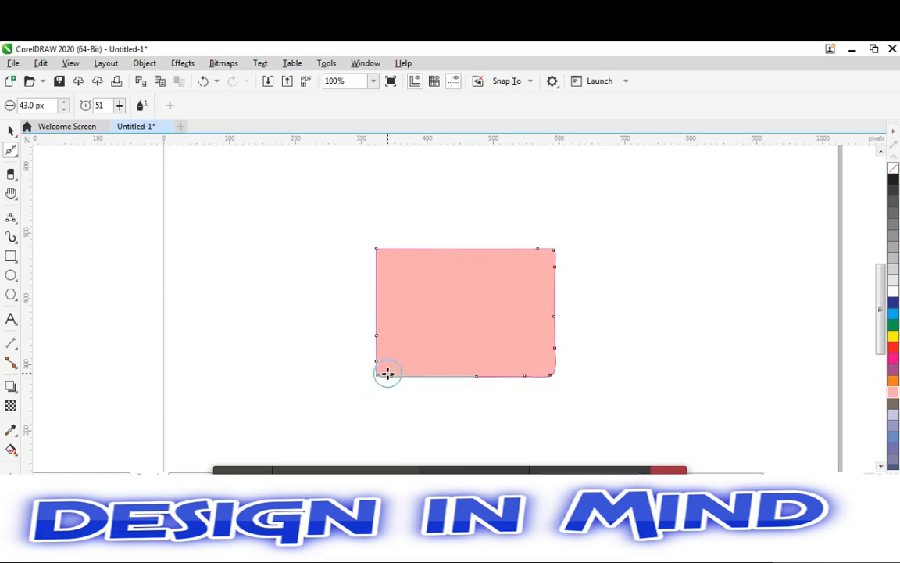
mouse_move(376, 374)
left_mouse_down()
mouse_move(382, 388)
mouse_move(385, 380)
left_mouse_up()
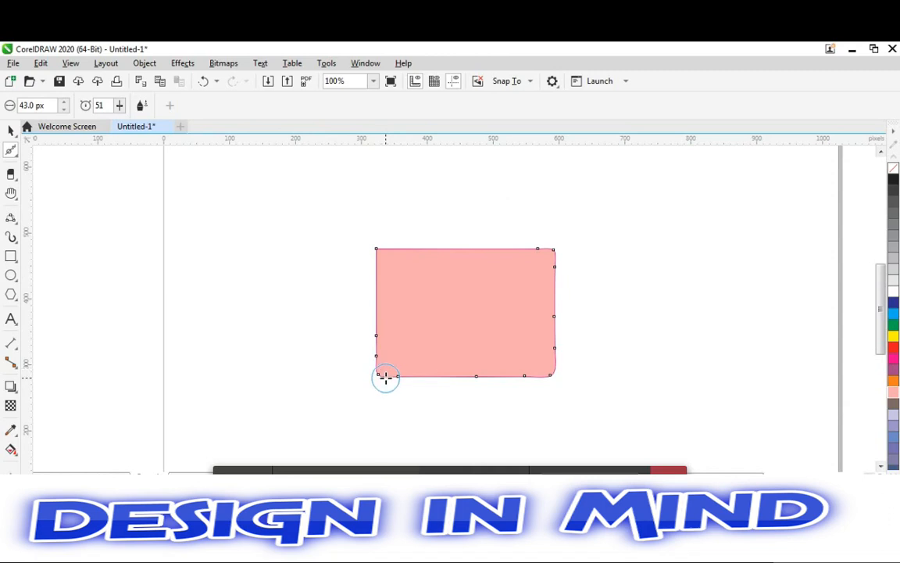
mouse_move(391, 382)
left_mouse_down()
mouse_move(372, 335)
mouse_move(374, 374)
left_mouse_up()
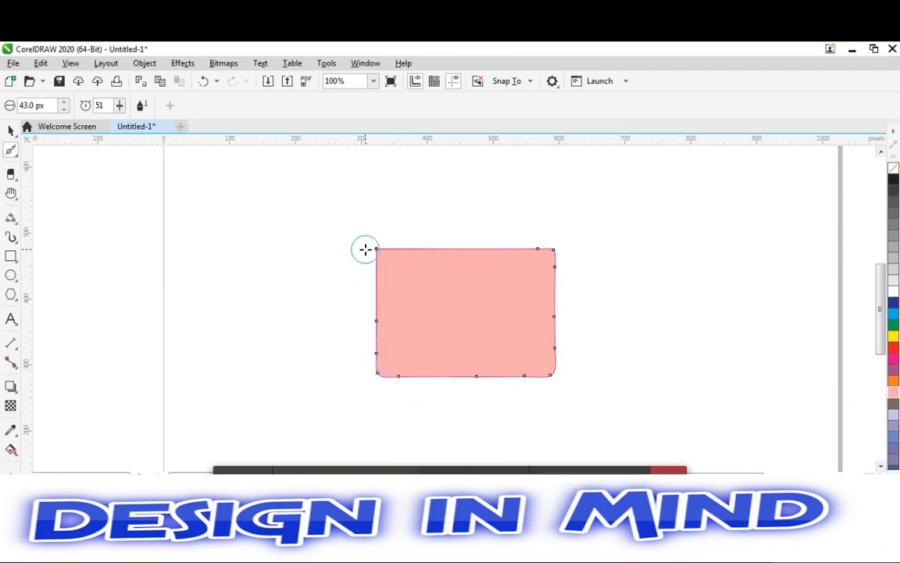
left_click_drag(377, 251, 391, 260)
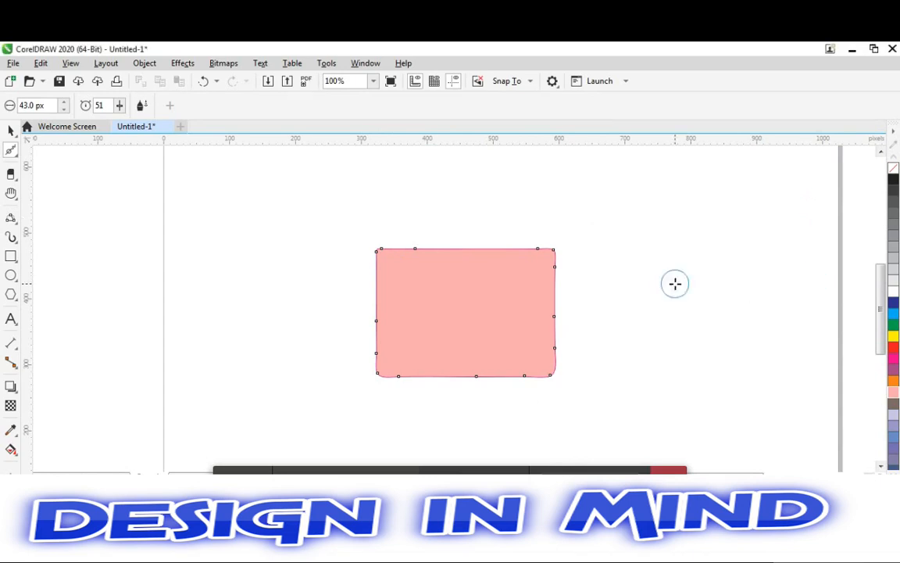
Step: Pull small spikes outward along the rectangle's top edge, upper-left corner and left edge with the Smear tool
left_click(18, 156)
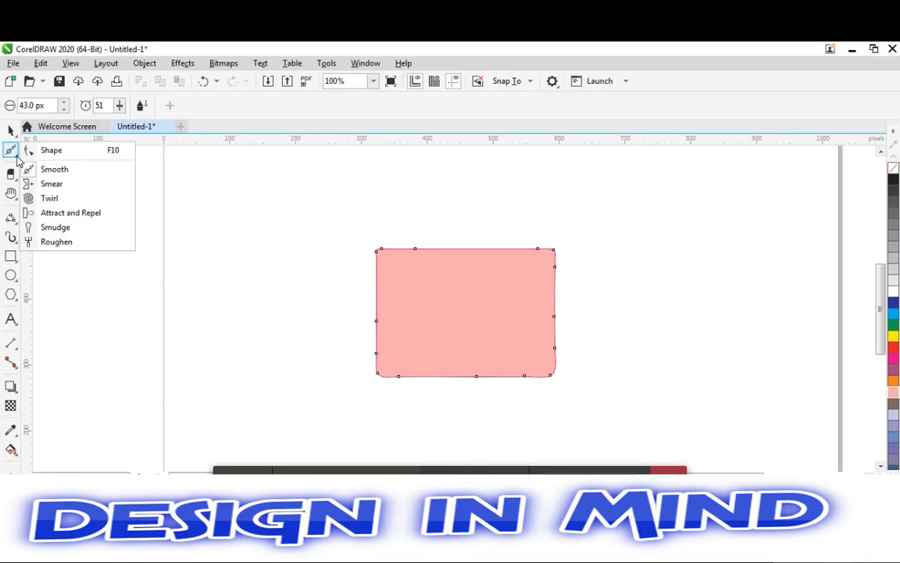
left_click(48, 183)
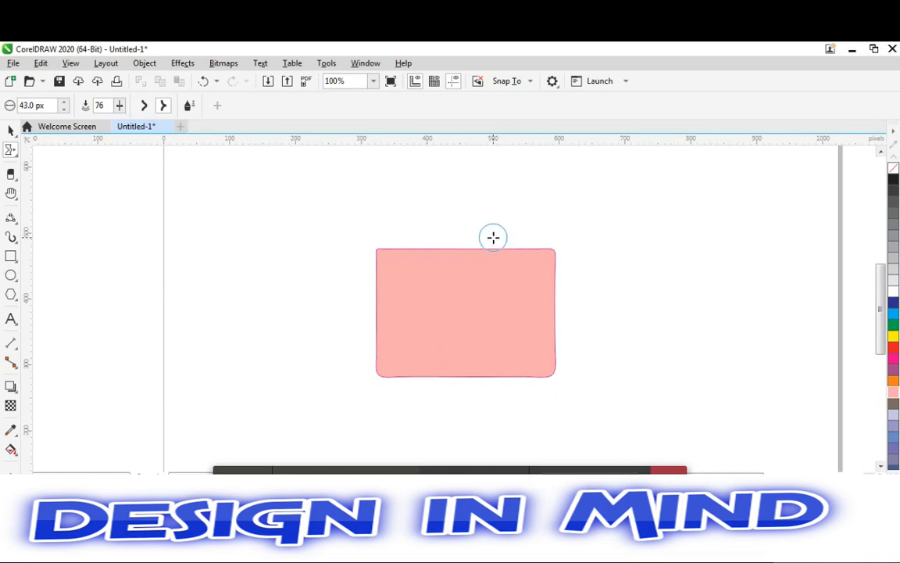
left_click(503, 257)
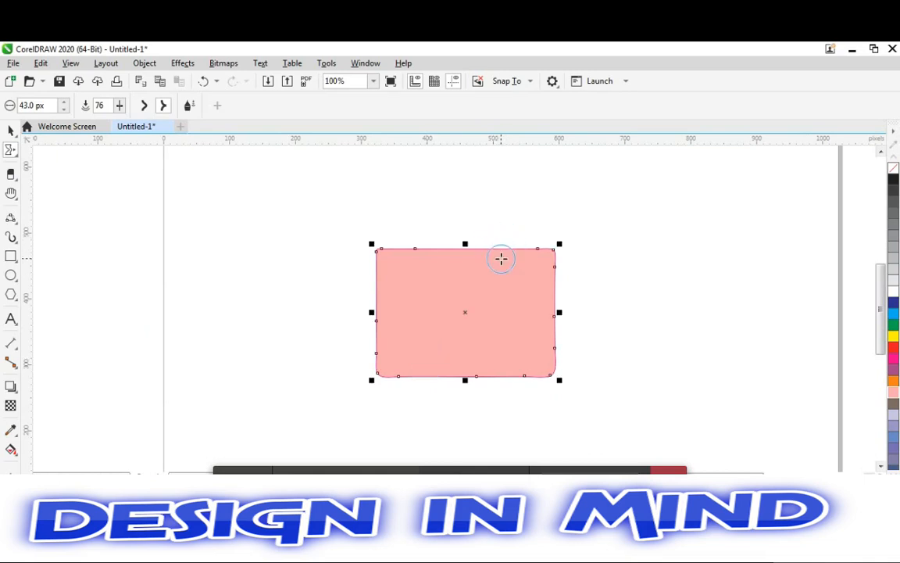
left_click_drag(500, 258, 496, 243)
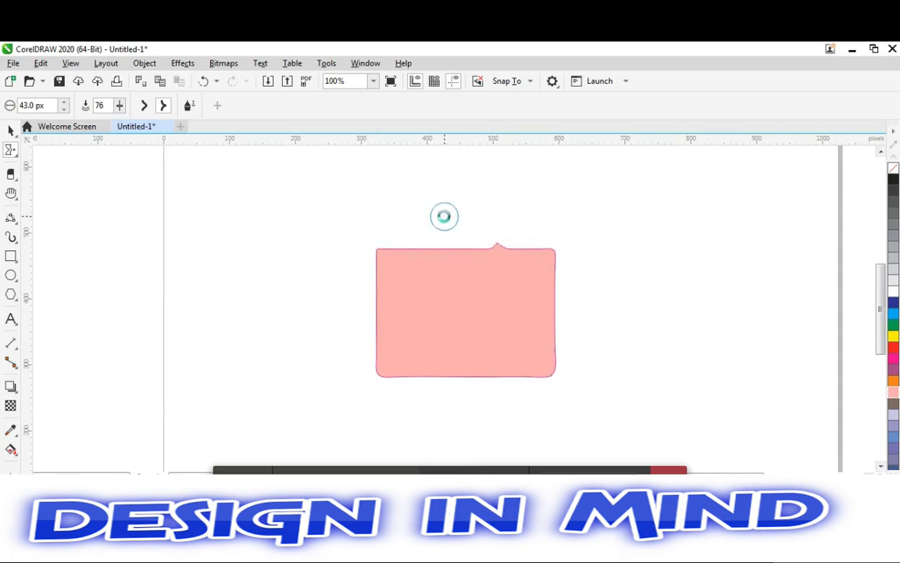
left_click_drag(442, 250, 408, 211)
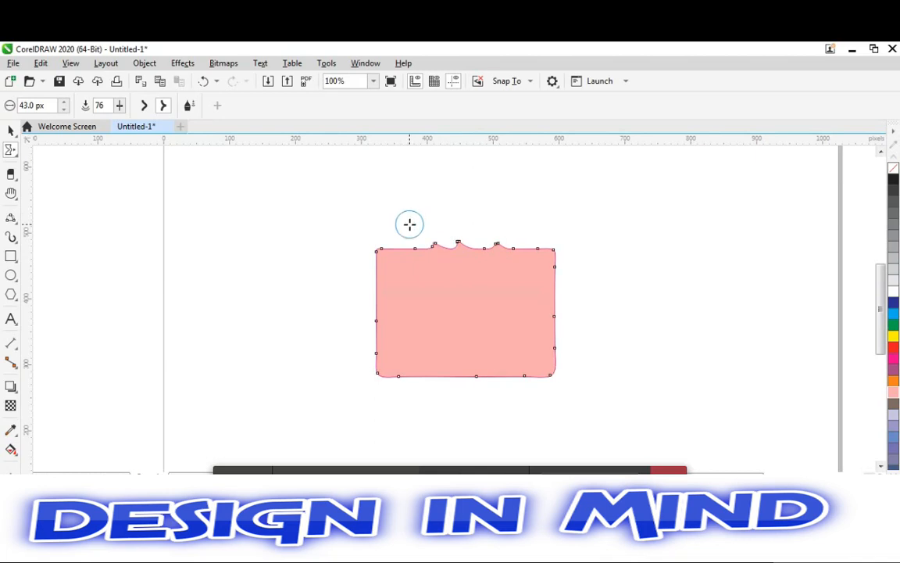
mouse_move(416, 253)
left_mouse_down()
mouse_move(388, 214)
mouse_move(378, 230)
mouse_move(390, 258)
mouse_move(349, 237)
left_mouse_up()
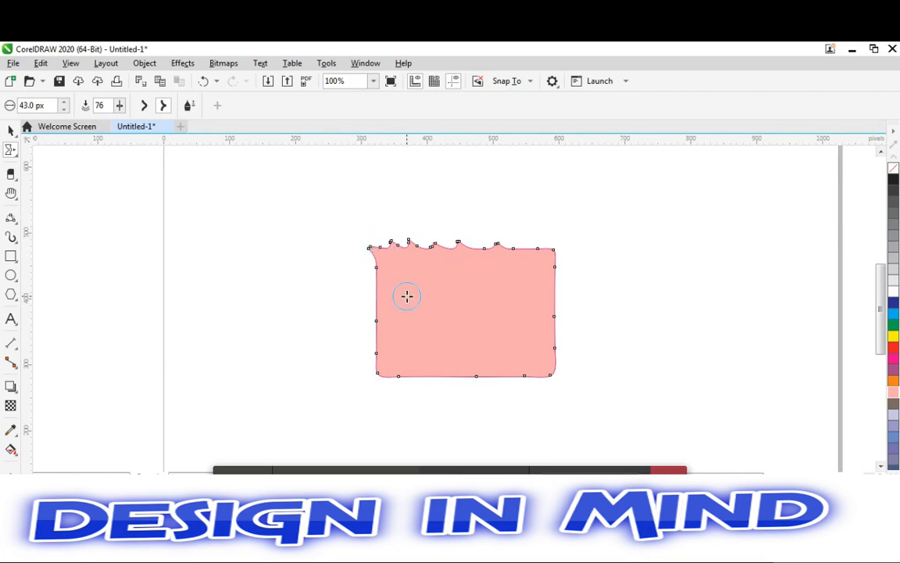
left_click_drag(382, 289, 337, 285)
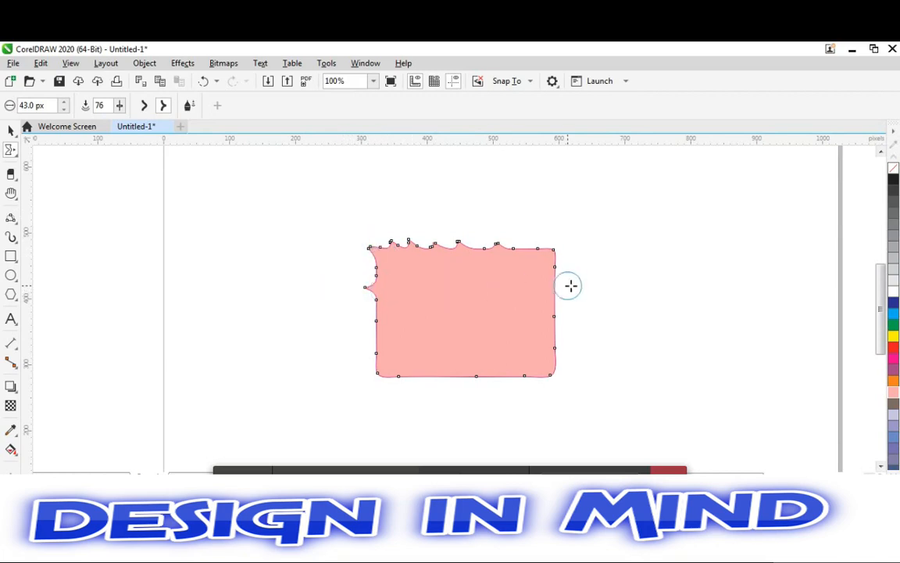
Step: Smear small pointed notches inward along the pink rectangle's right, left and bottom edges
left_click_drag(574, 286, 529, 291)
mouse_move(403, 311)
left_mouse_down()
mouse_move(348, 320)
mouse_move(361, 337)
mouse_move(412, 338)
left_mouse_up()
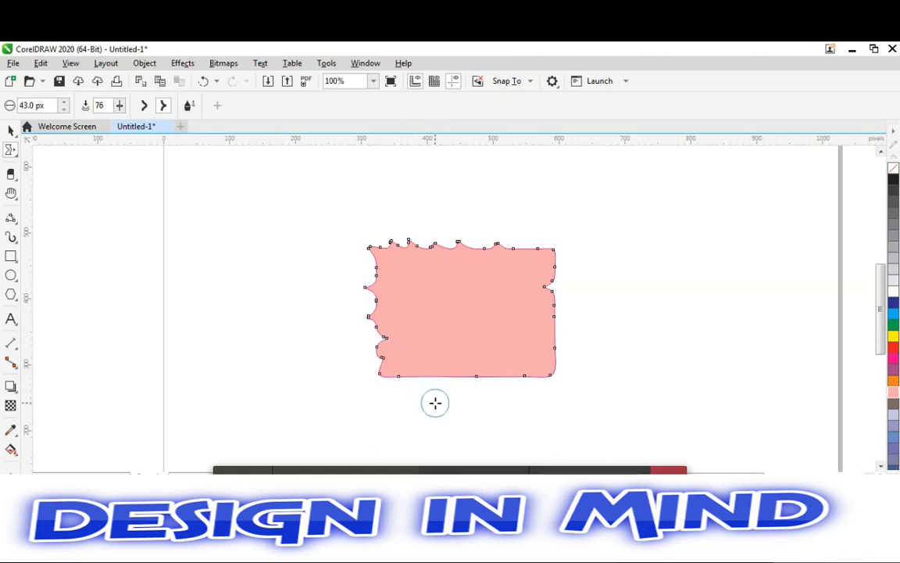
left_click_drag(433, 402, 388, 362)
left_click_drag(448, 376, 442, 351)
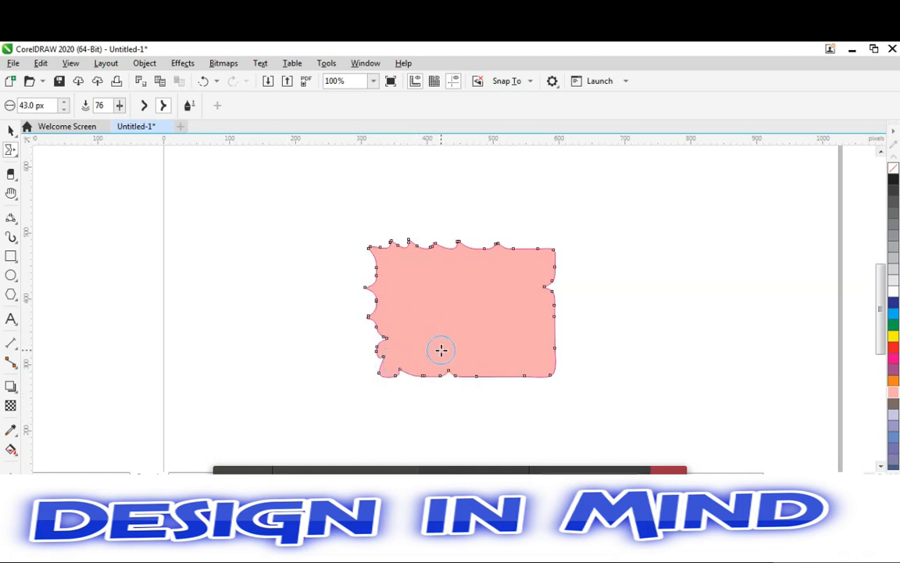
left_click_drag(503, 378, 467, 319)
left_click_drag(475, 382, 451, 340)
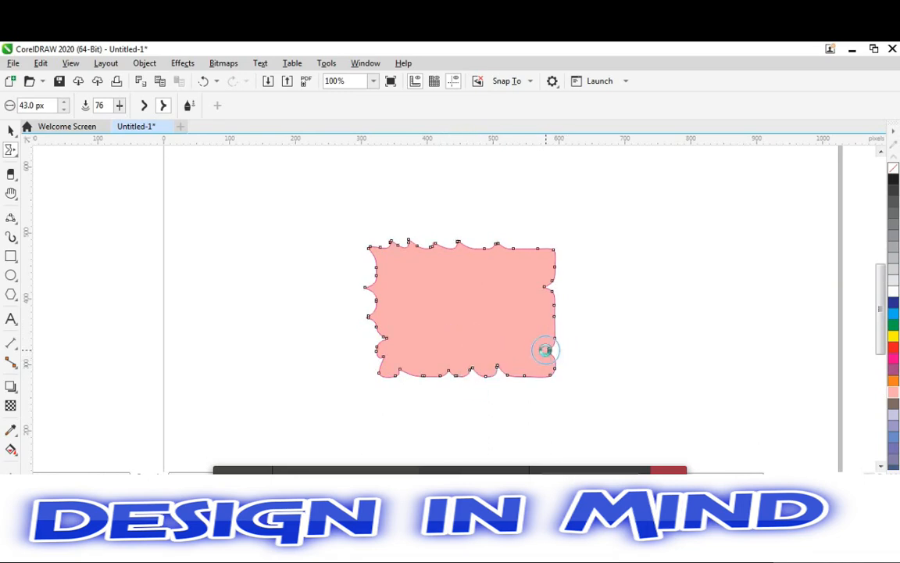
Step: Switch the Smear tool to smooth smear, push a notch into the right edge and pull a bump out of the top edge
left_click(150, 110)
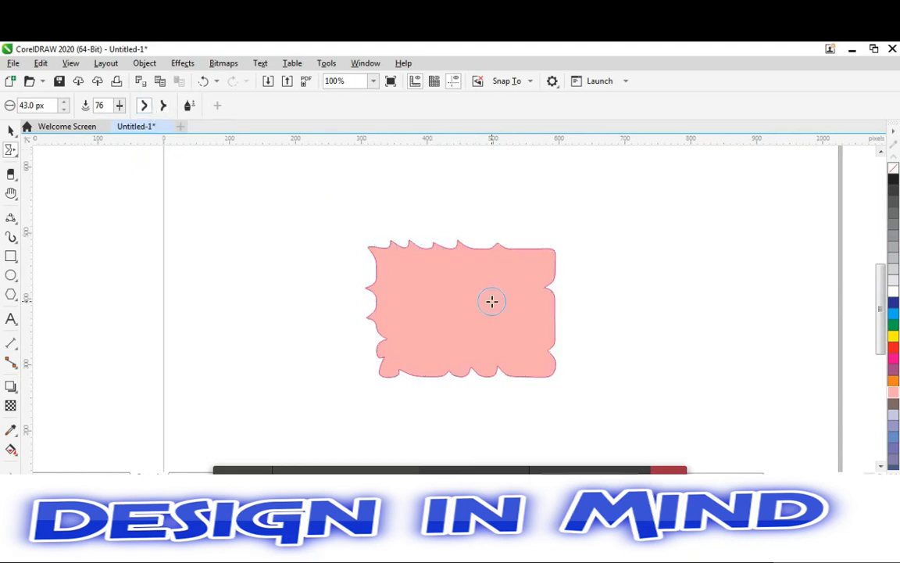
left_click_drag(561, 320, 527, 322)
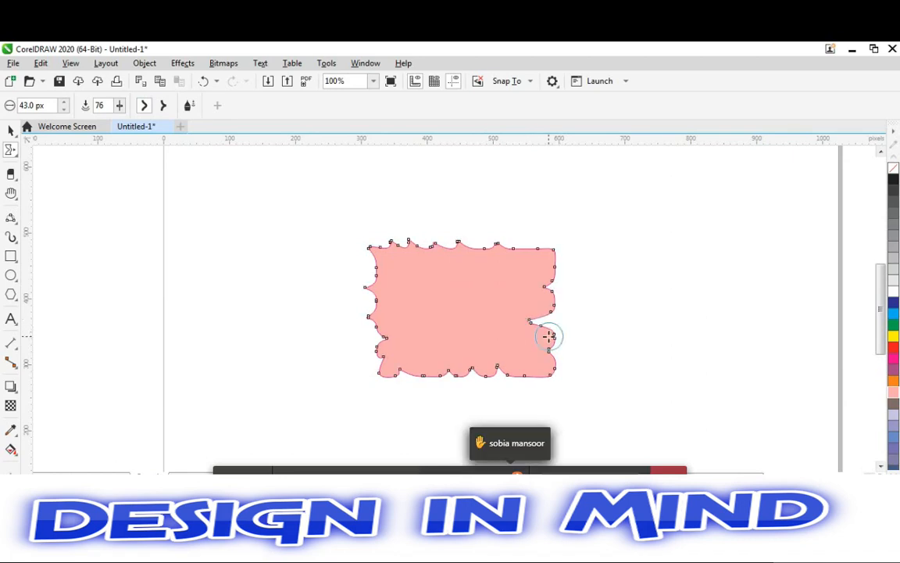
left_click_drag(518, 258, 516, 228)
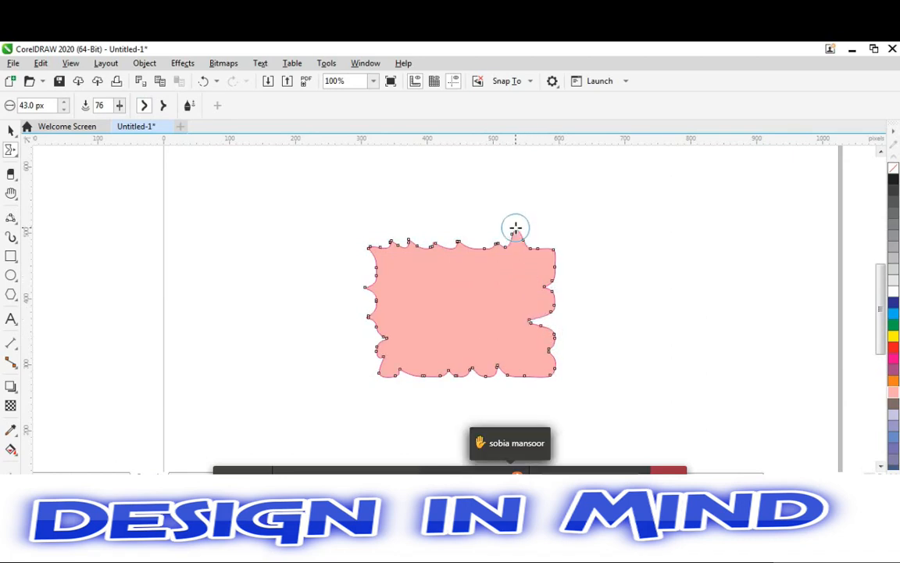
Step: Lower the Smear pressure to 6 and smear the top edge upward near the upper-right corner
left_click_drag(121, 122, 109, 122)
left_click(120, 105)
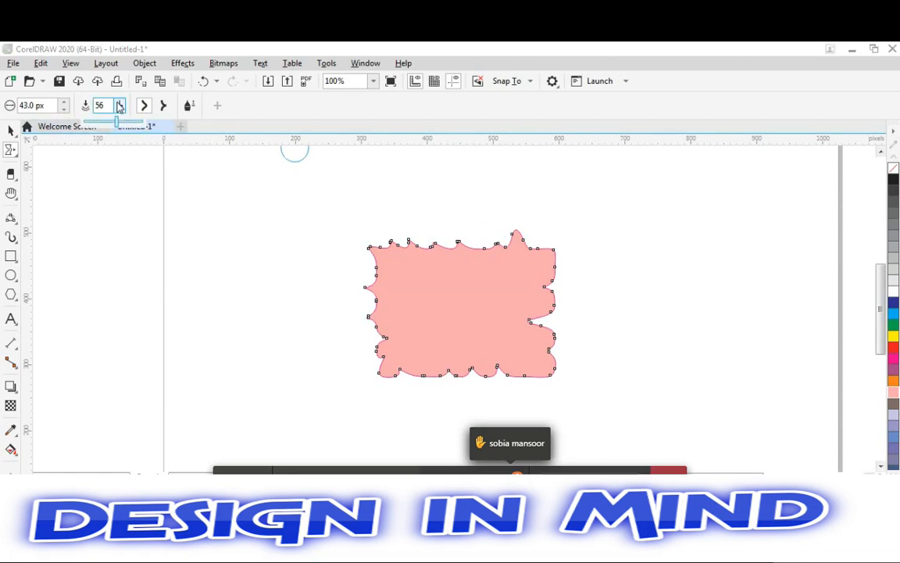
left_click(88, 125)
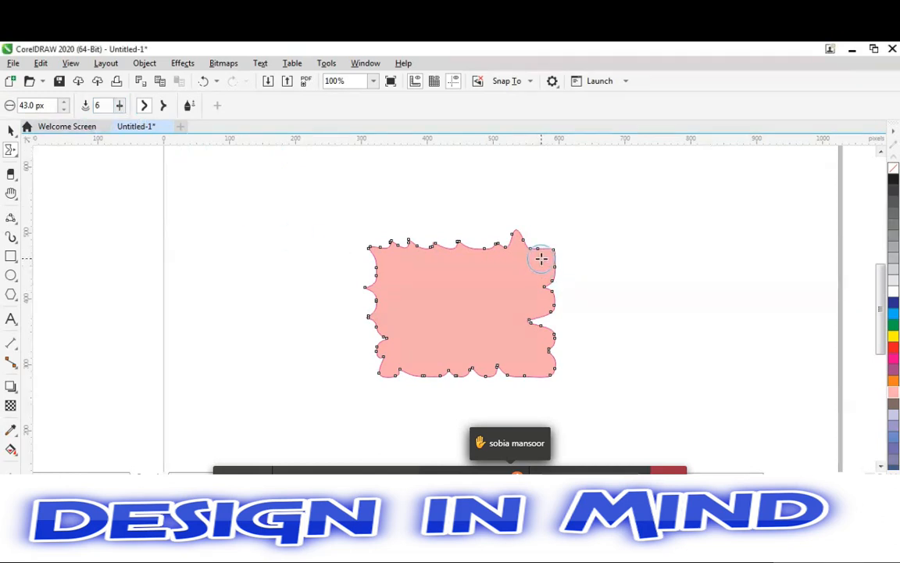
left_click_drag(542, 257, 537, 216)
left_click_drag(538, 256, 530, 230)
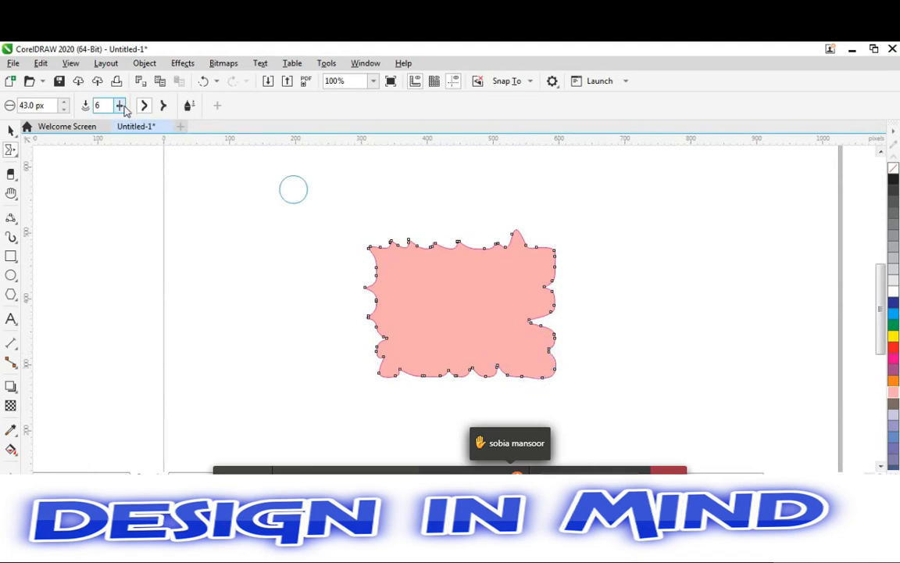
Step: Set the Smear pressure to 46 and pull a rounded bump upward near the rectangle's upper-right corner
left_click(148, 122)
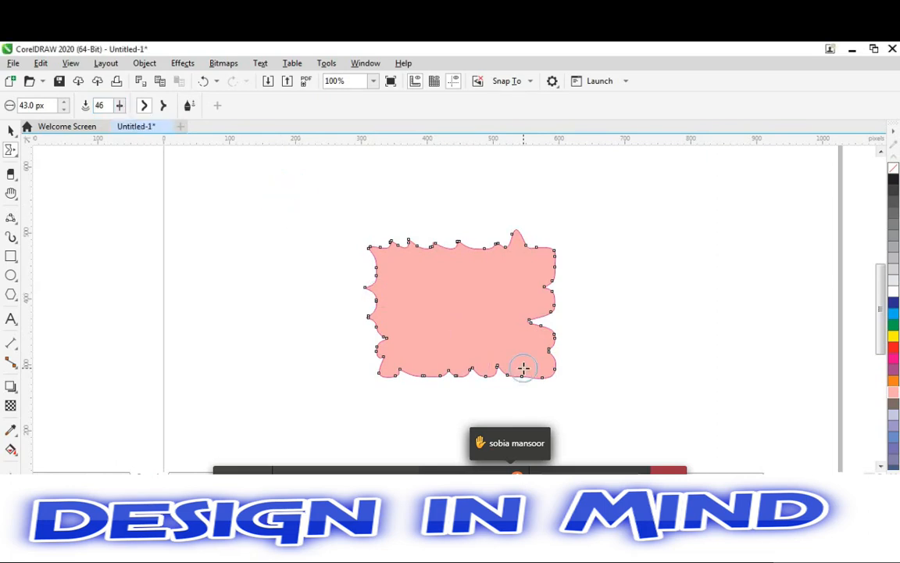
left_click_drag(545, 260, 537, 226)
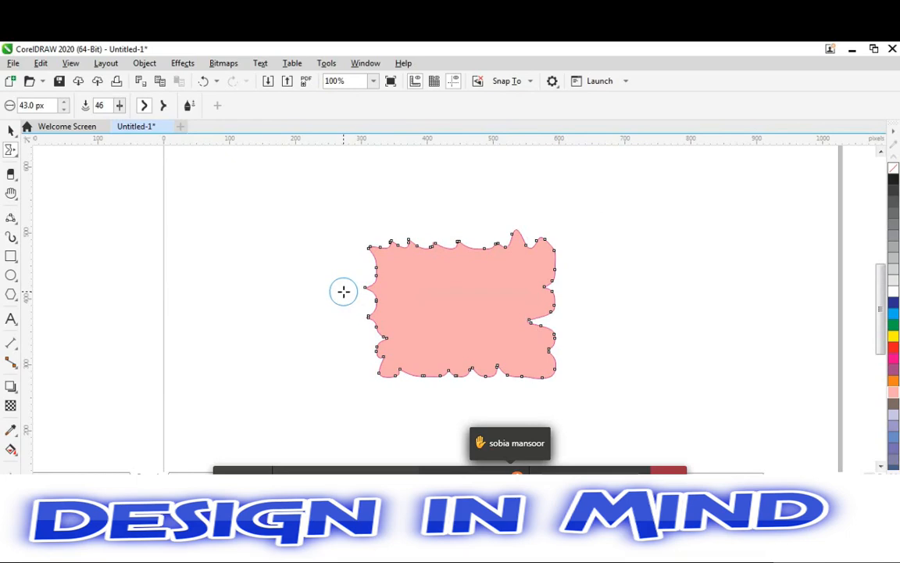
Step: Undo all the smears on the pink rectangle, back to its smoothed outline
key("ctrl+z")
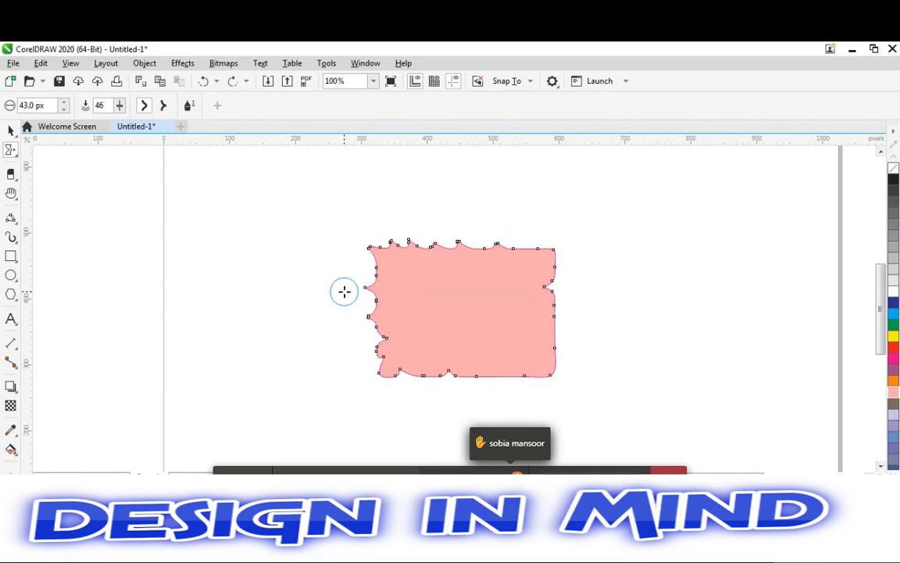
key("ctrl+z")
key("ctrl+z")
key("ctrl+z")
key("ctrl+z")
key("ctrl+z")
key("ctrl+z")
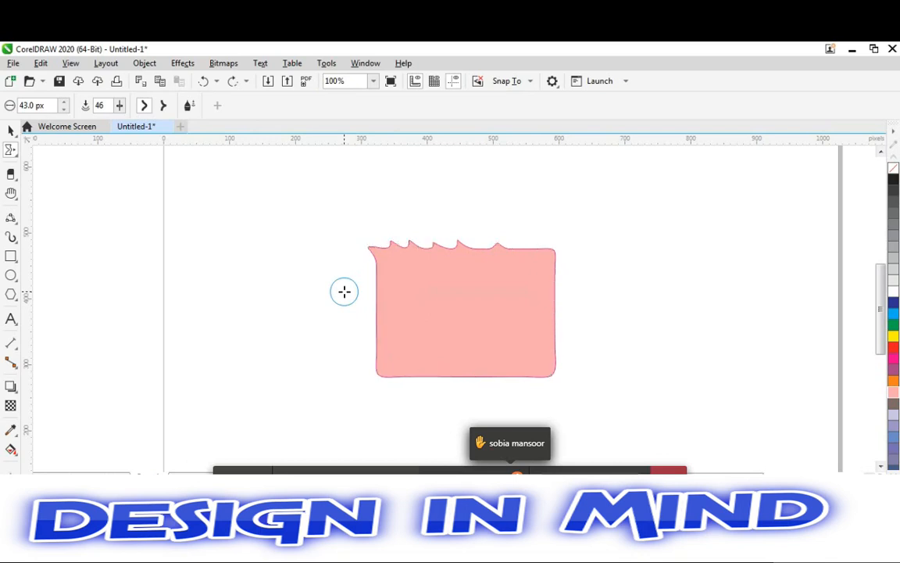
key("ctrl+z")
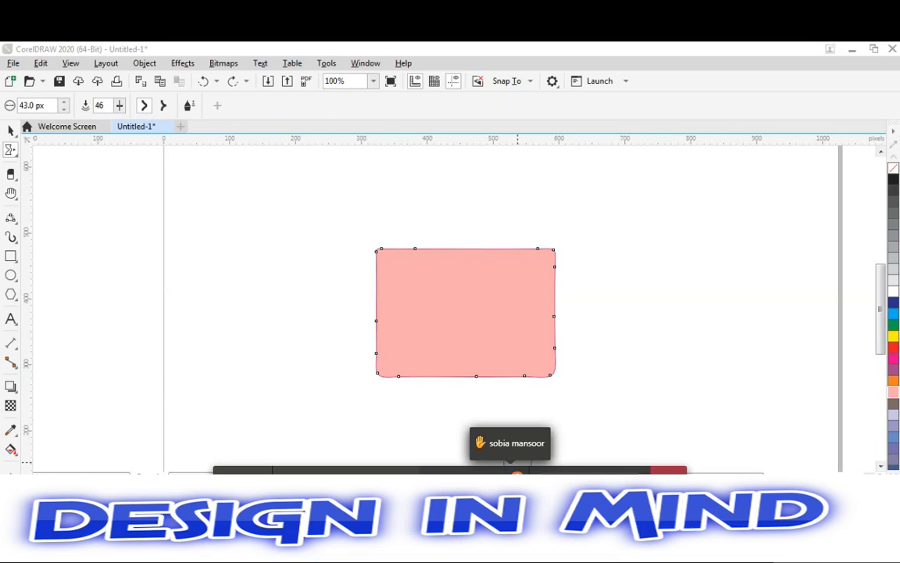
Step: Reselect the pink rectangle, pull three rounded bumps upward along its top edge with smooth smear, and deselect it
left_click(76, 378)
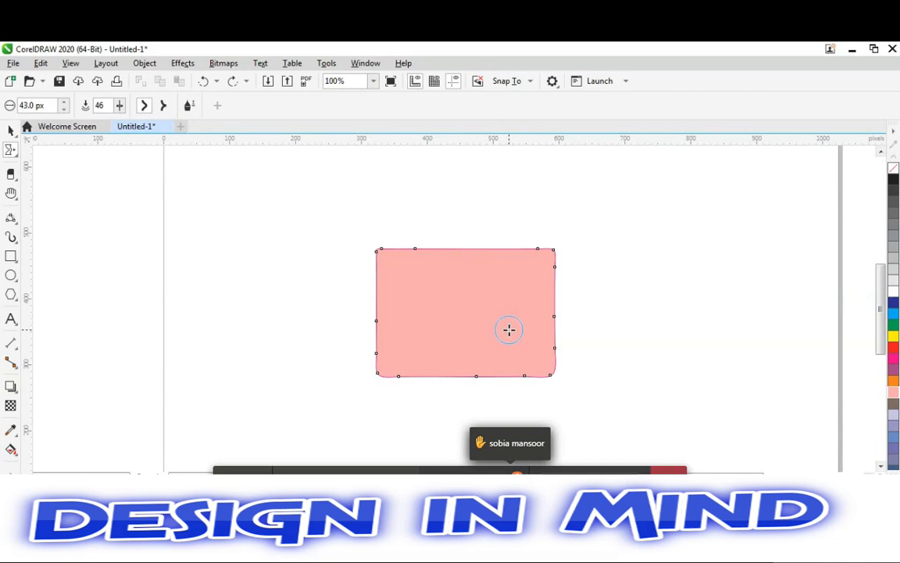
left_click(474, 316)
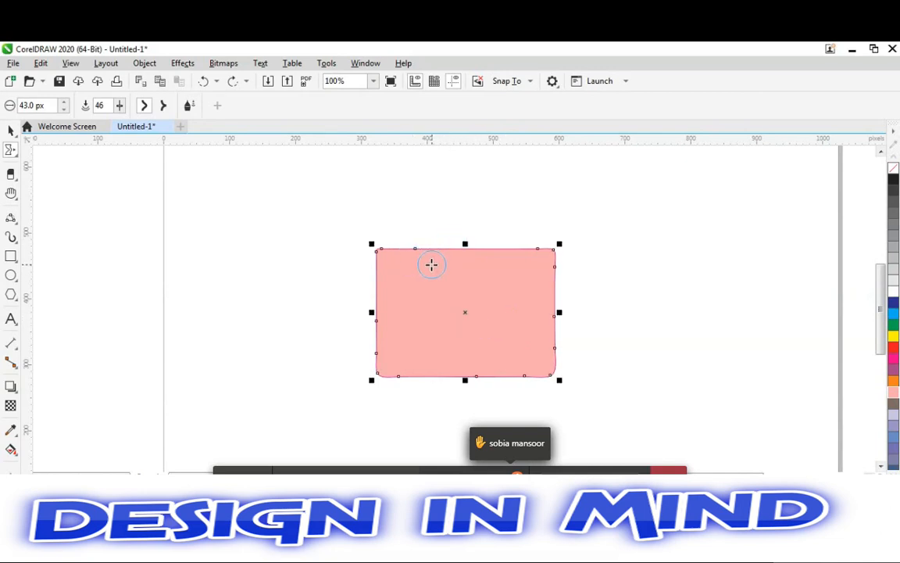
left_click_drag(428, 261, 420, 221)
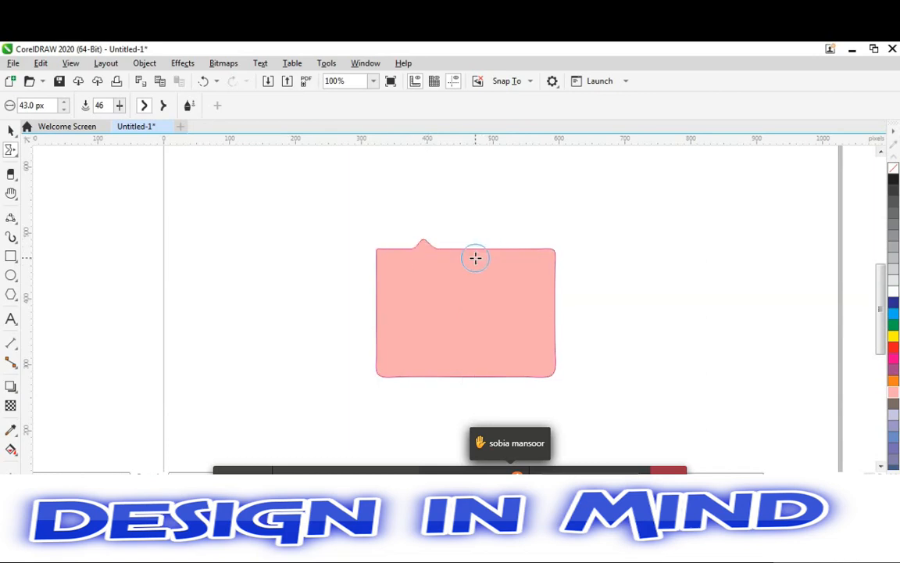
left_click_drag(475, 257, 460, 215)
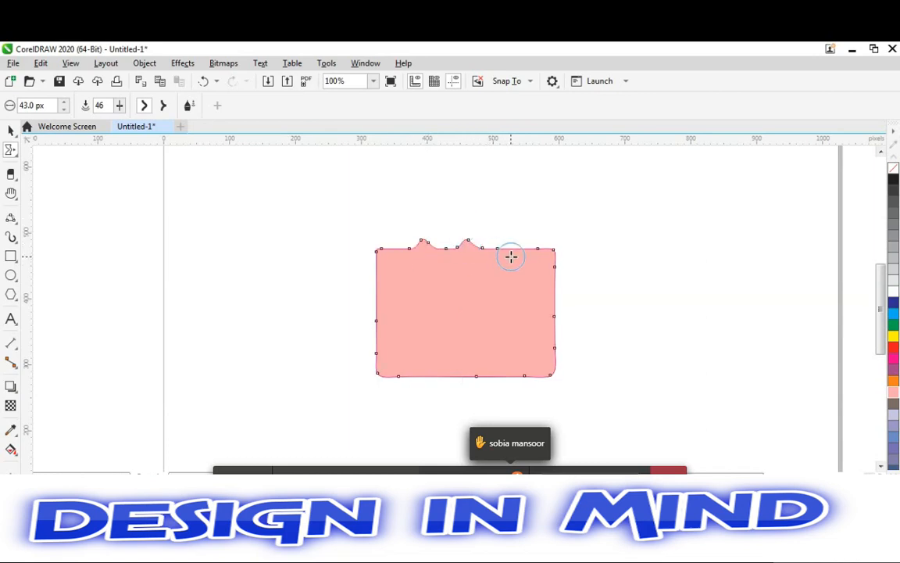
left_click_drag(510, 256, 500, 201)
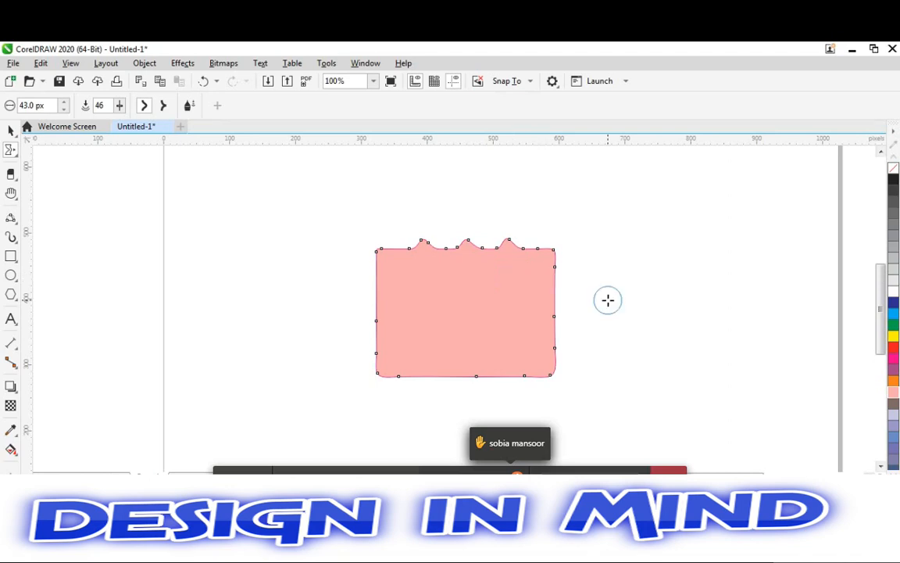
left_click(565, 254)
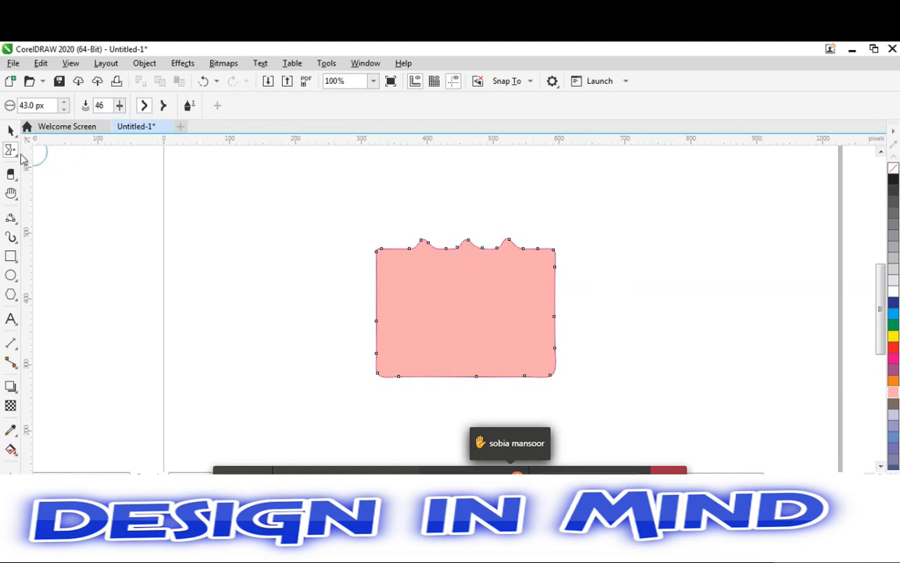
Step: Remove the tip nodes of the middle and left bumps on the top edge with the Shape tool
left_click(14, 153)
left_click(47, 148)
left_click(466, 245)
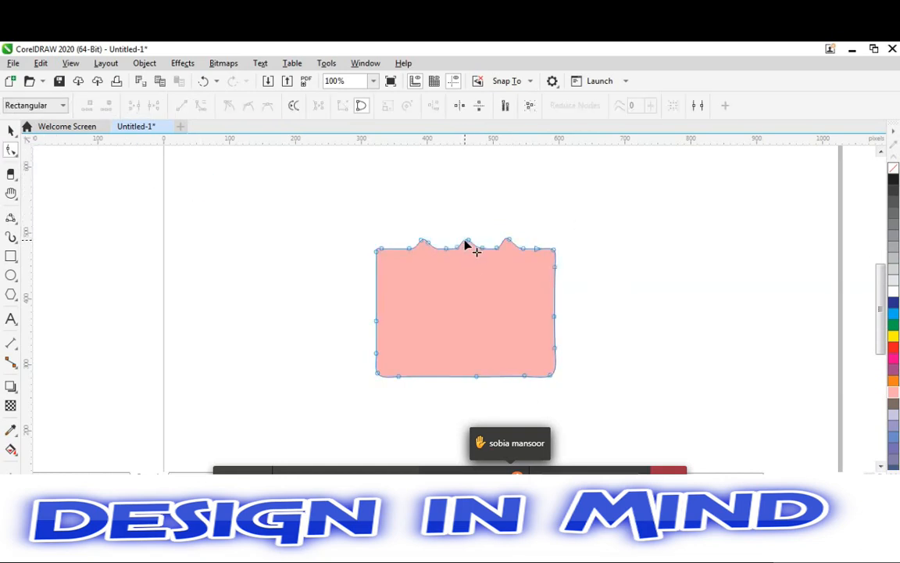
double_click(468, 241)
double_click(425, 243)
Step: Pull a node on the flattened left part of the top edge up and left into a long spike
left_click(425, 249)
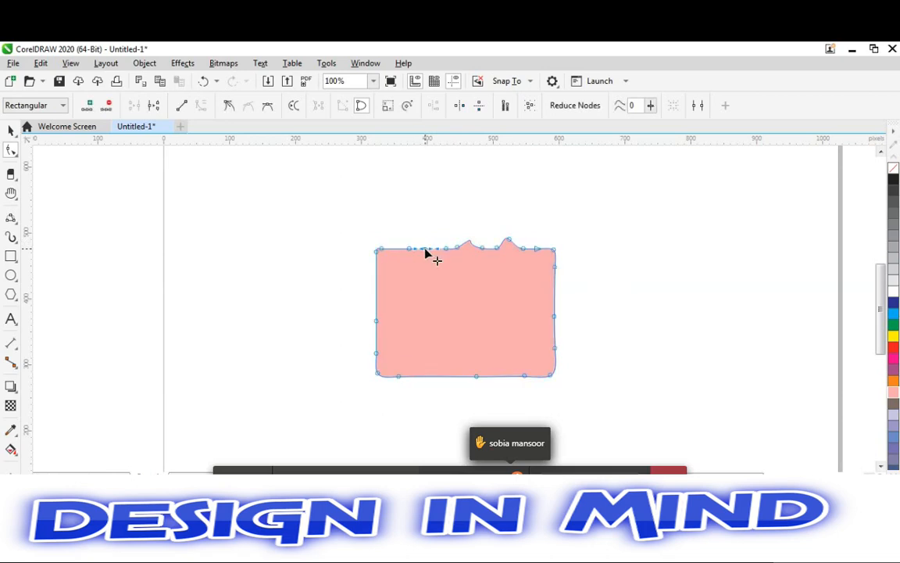
left_click_drag(425, 251, 401, 226)
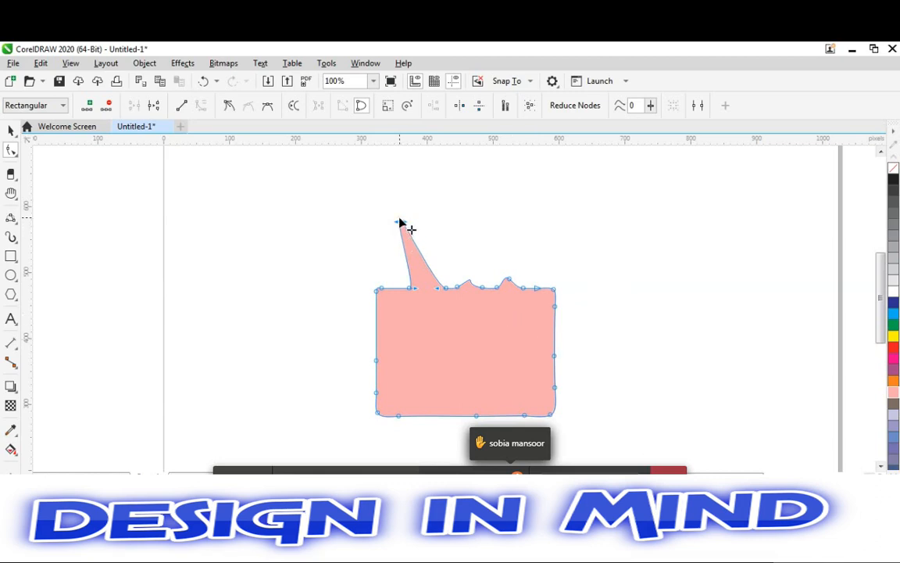
left_click_drag(397, 223, 373, 217)
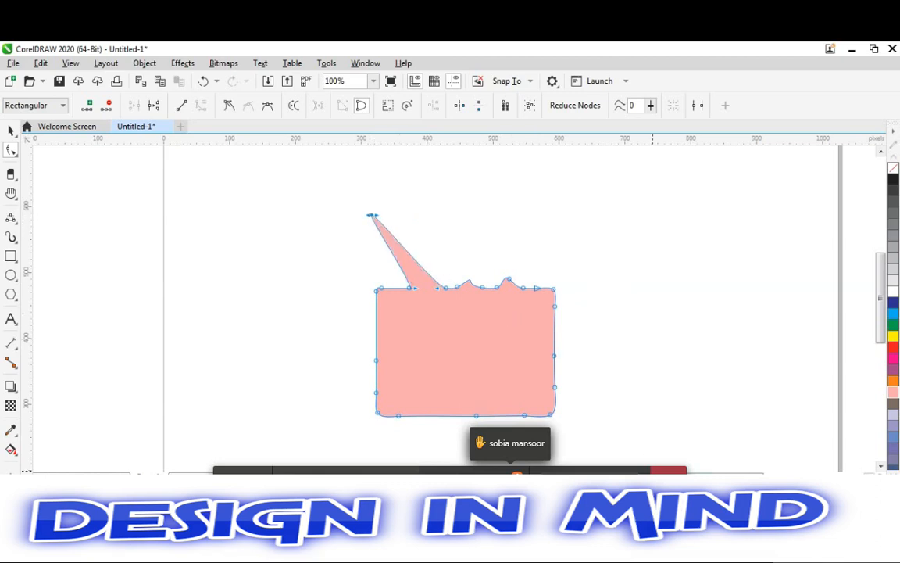
Step: Select all nodes of the spiked pink shape and delete the shape
left_click(830, 310)
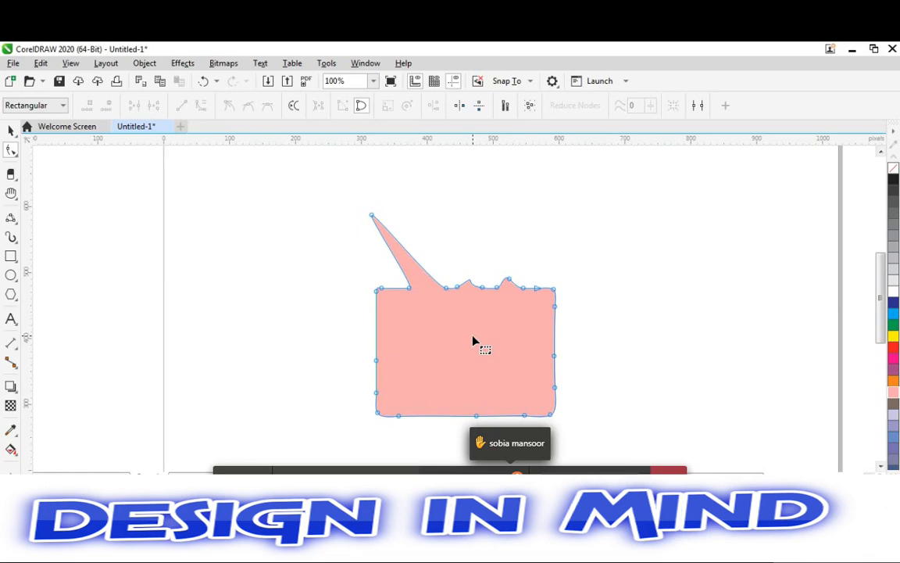
key("ctrl+a")
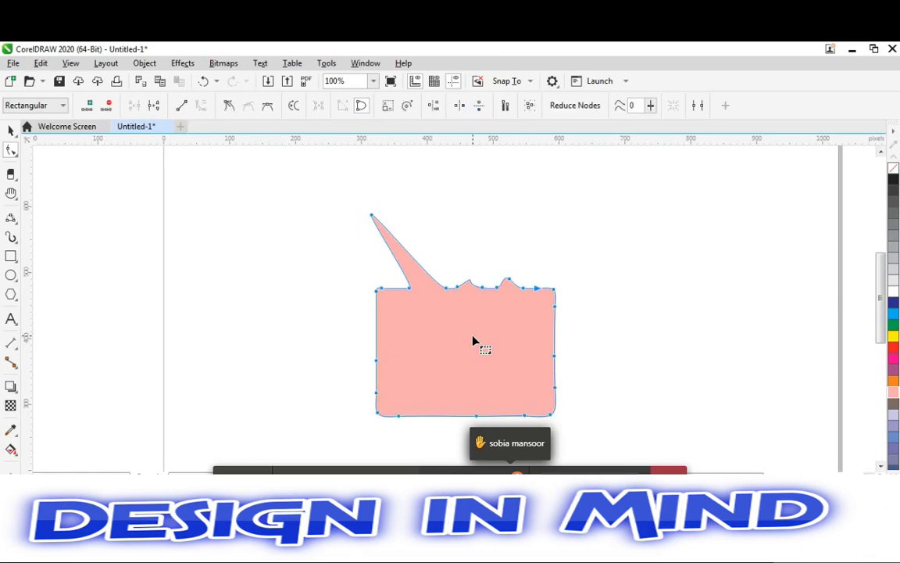
key("Delete")
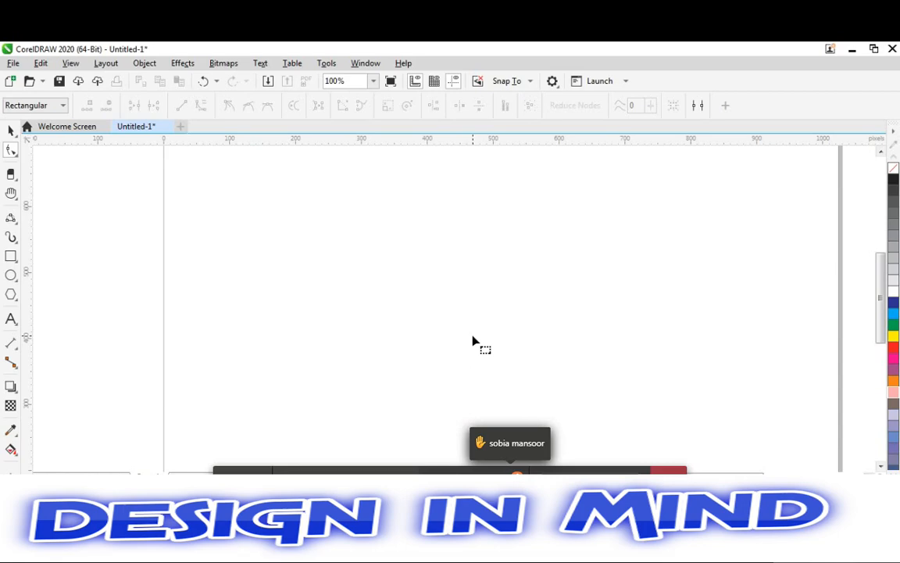
Step: Draw a rectangle about 250 by 151 px in the middle of the page and fill it with bright pink
key("F6")
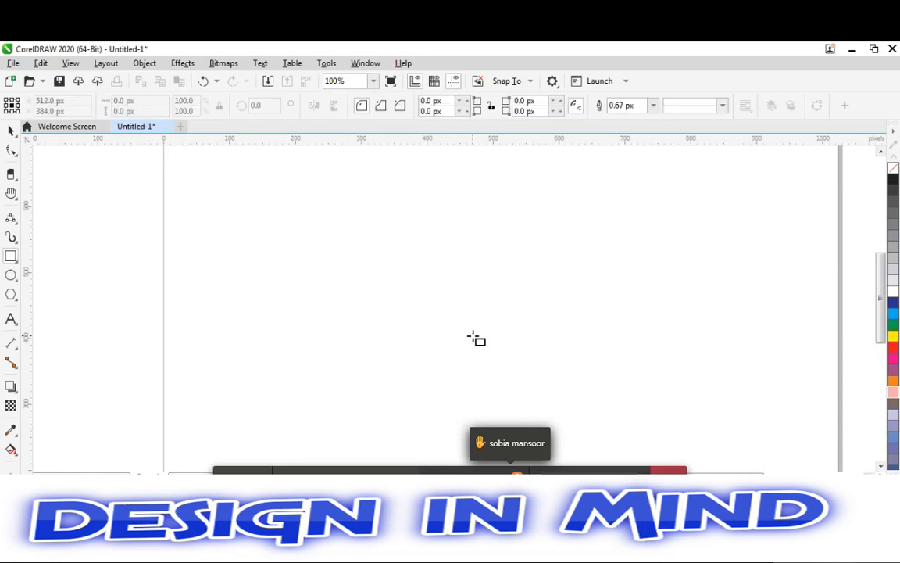
mouse_move(376, 262)
left_mouse_down()
mouse_move(504, 352)
mouse_move(540, 362)
left_mouse_up()
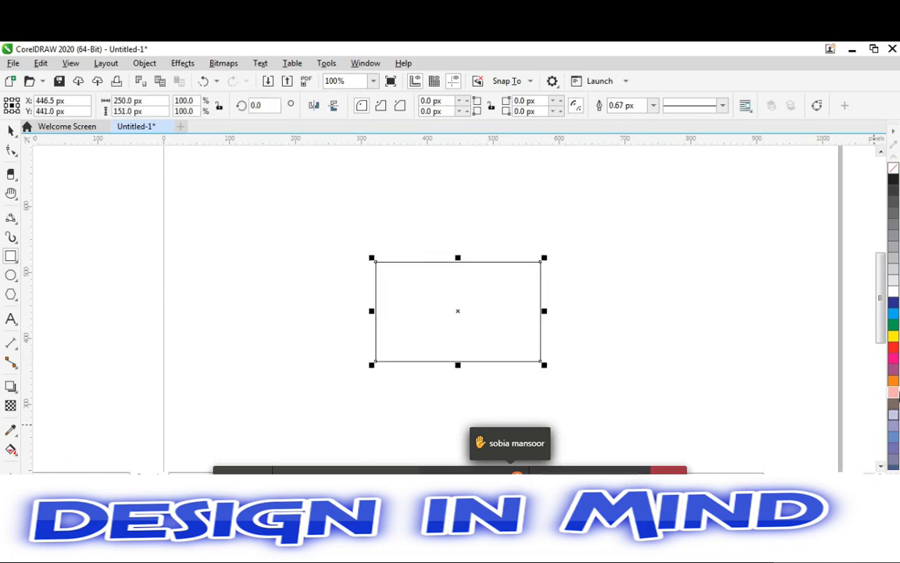
left_click(894, 358)
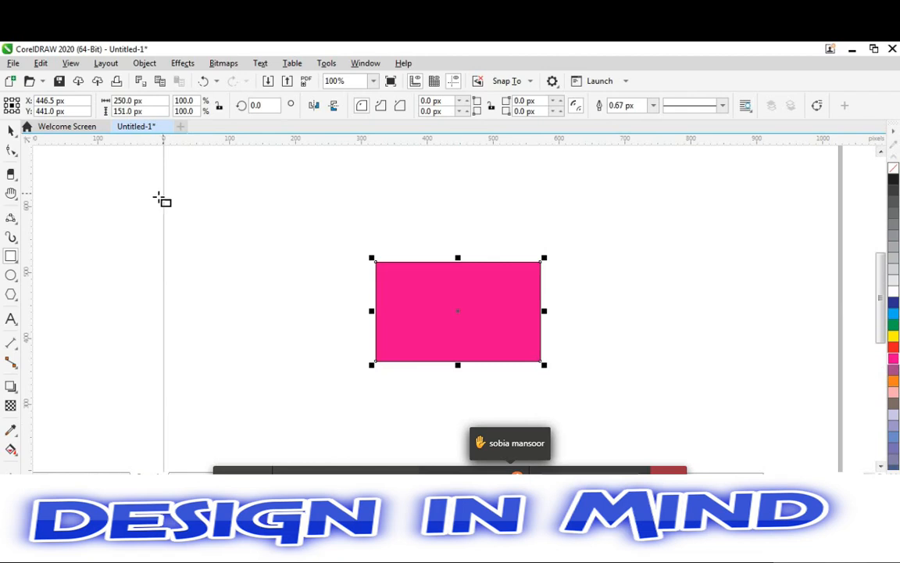
Step: Twirl the bright pink rectangle's top edge near its upper-right corner with the Twirl tool
left_click(17, 158)
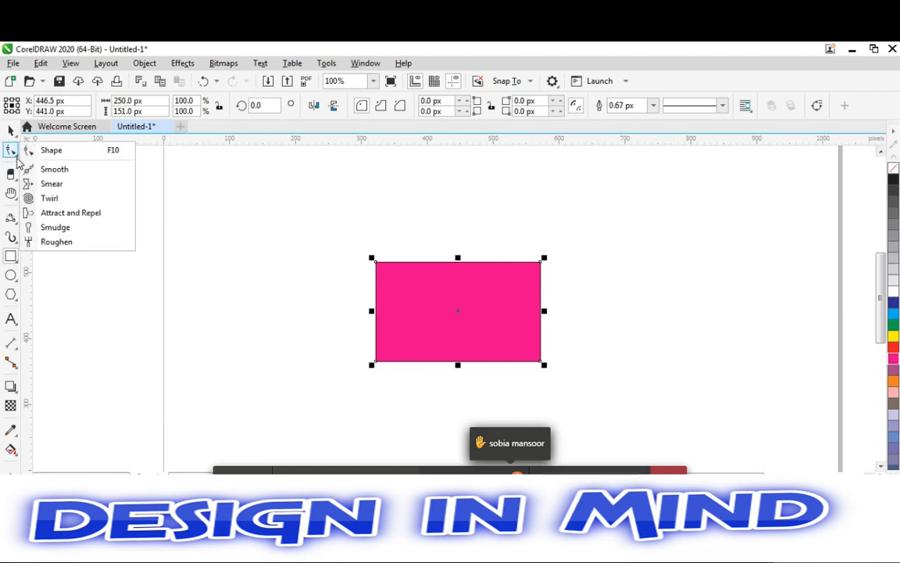
left_click(50, 199)
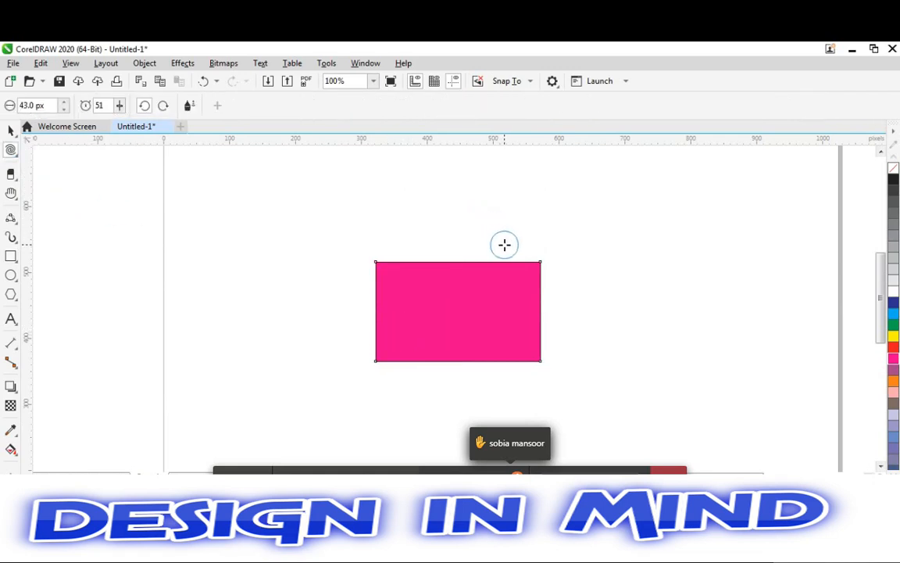
left_click(475, 313)
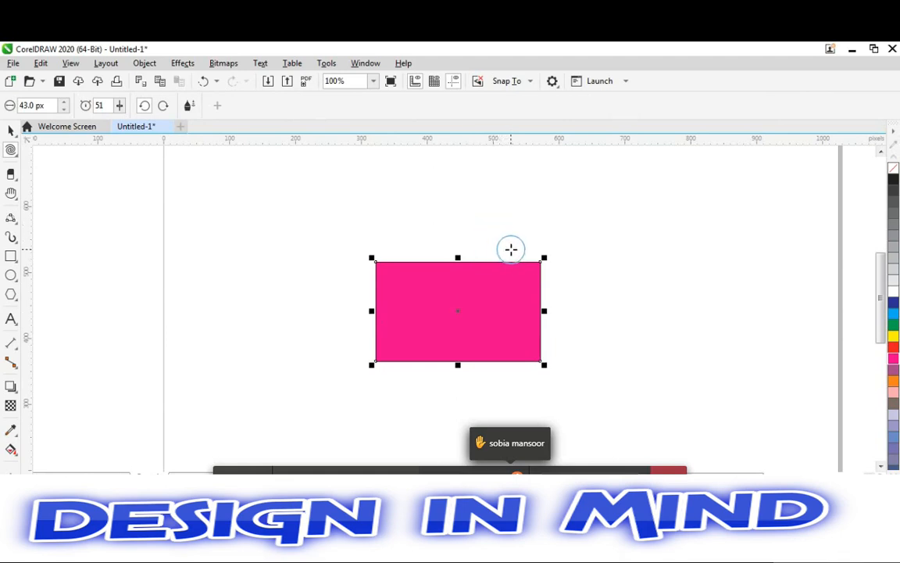
left_click(512, 249)
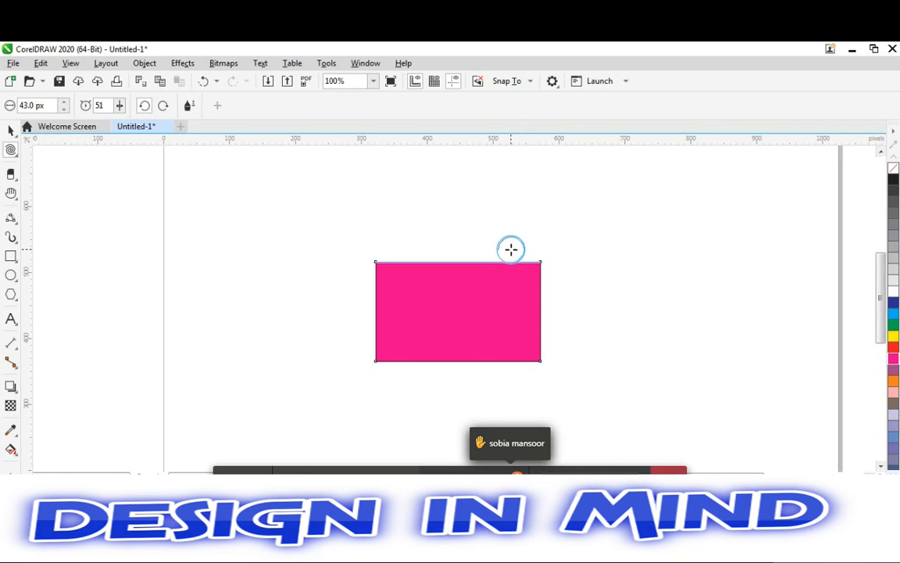
key("z")
left_click(511, 249)
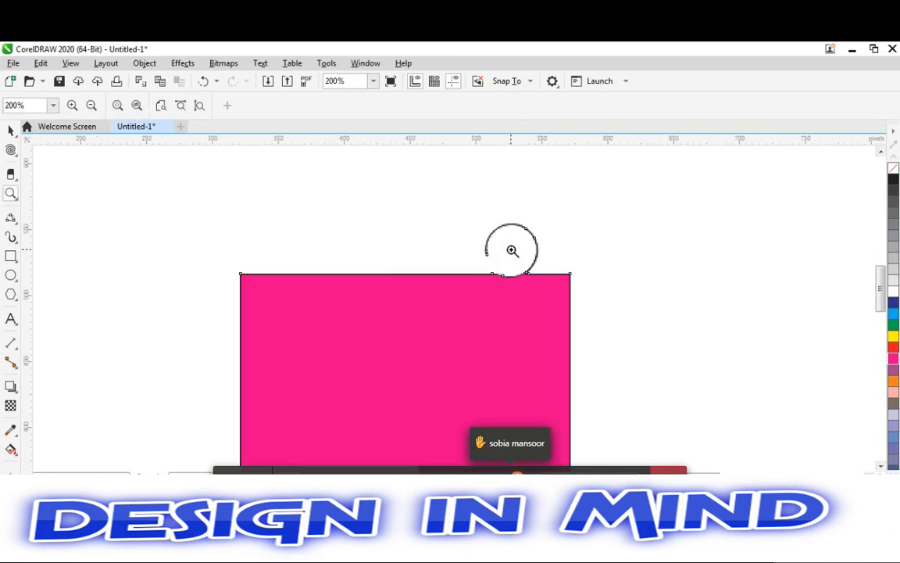
Step: Twirl the pink shape's top edge counterclockwise just left of the open ring, winding it into a dense ring
left_click(512, 250)
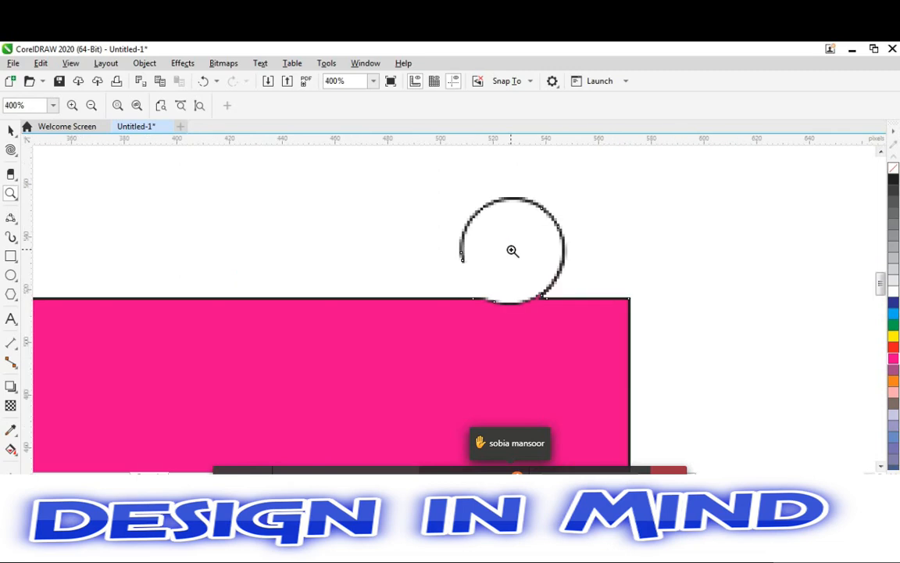
key("space")
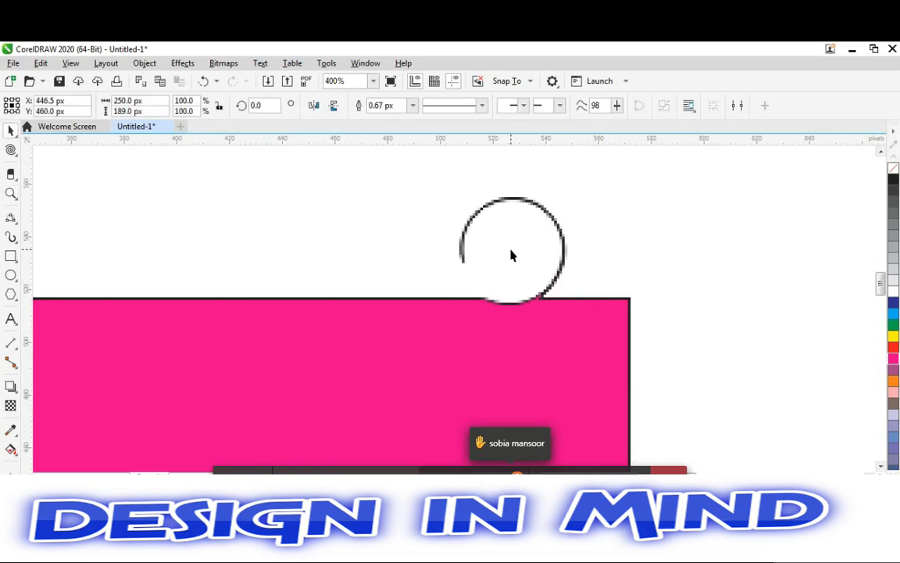
left_click(511, 250)
key("space")
key("space")
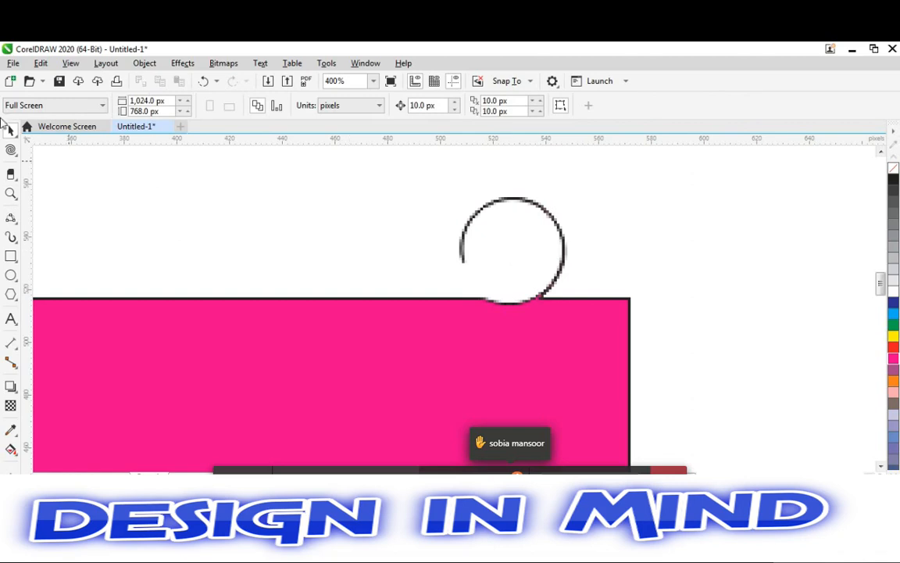
left_click(10, 149)
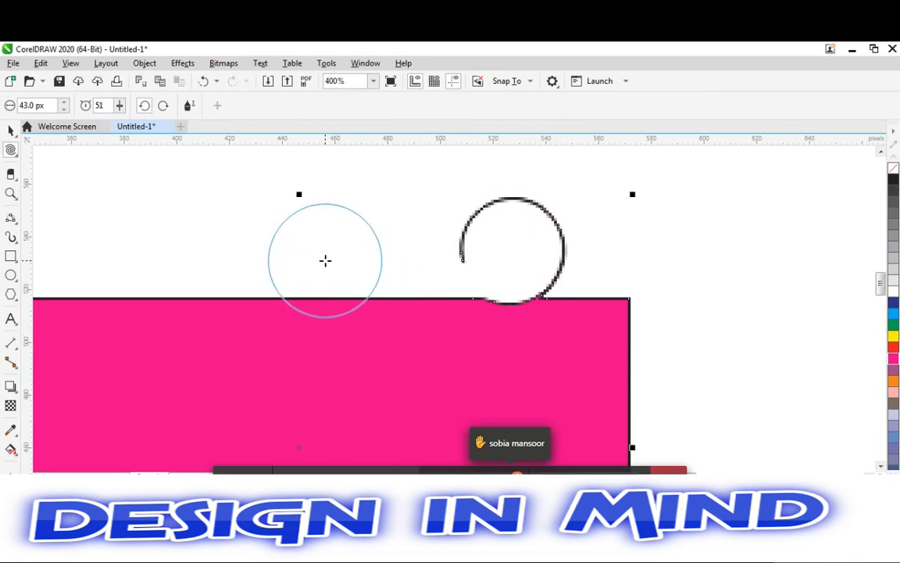
mouse_move(325, 260)
left_mouse_down()
mouse_move(311, 294)
mouse_move(333, 297)
mouse_move(361, 270)
mouse_move(361, 247)
mouse_move(338, 224)
mouse_move(318, 222)
mouse_move(294, 235)
mouse_move(281, 259)
mouse_move(303, 291)
mouse_move(335, 297)
mouse_move(326, 260)
left_mouse_up()
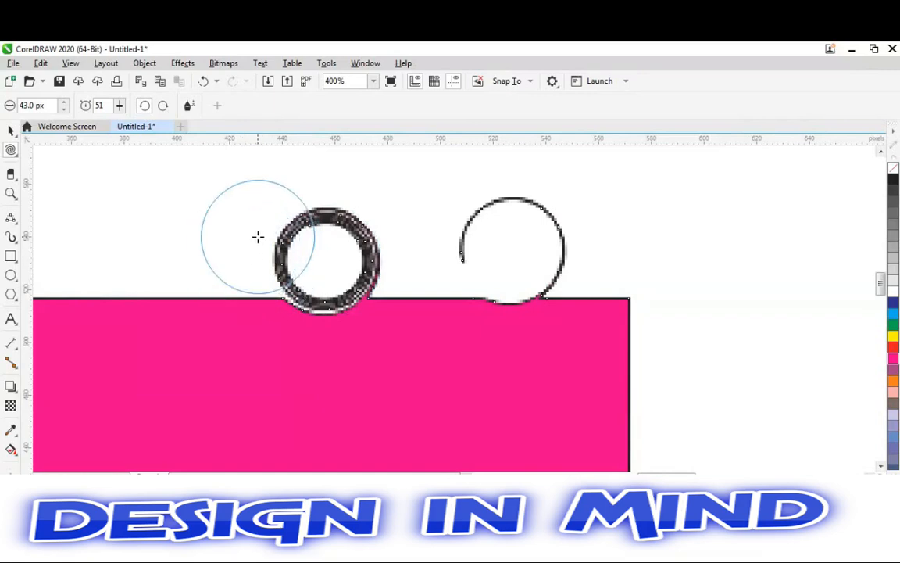
Step: Switch the twirl direction to clockwise and twirl the left part of the pink shape's top edge into a spiral
key("F3")
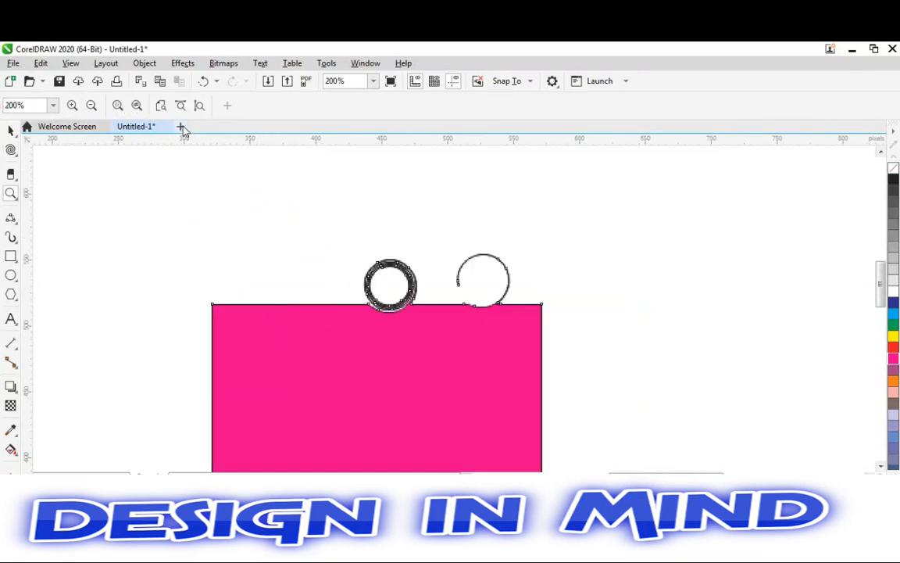
left_click(10, 149)
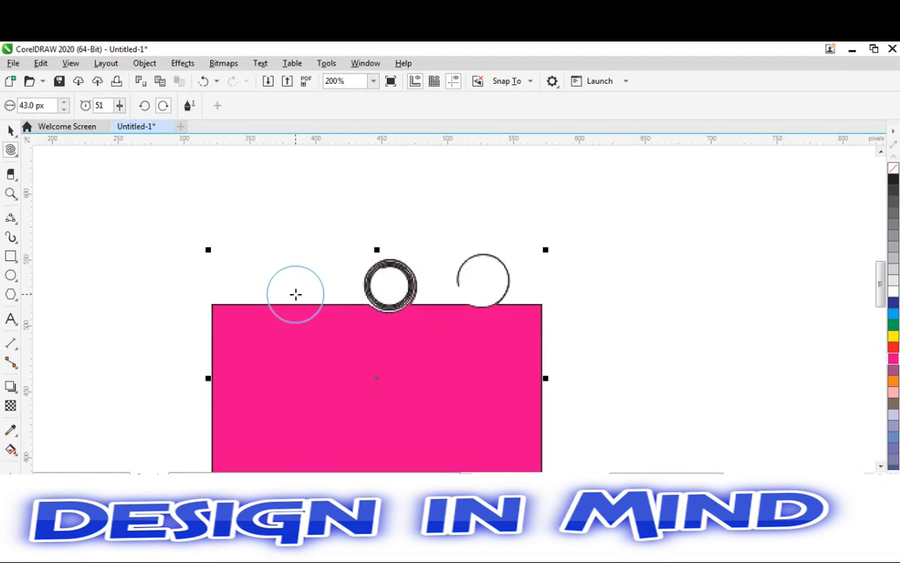
left_click_drag(295, 294, 296, 294)
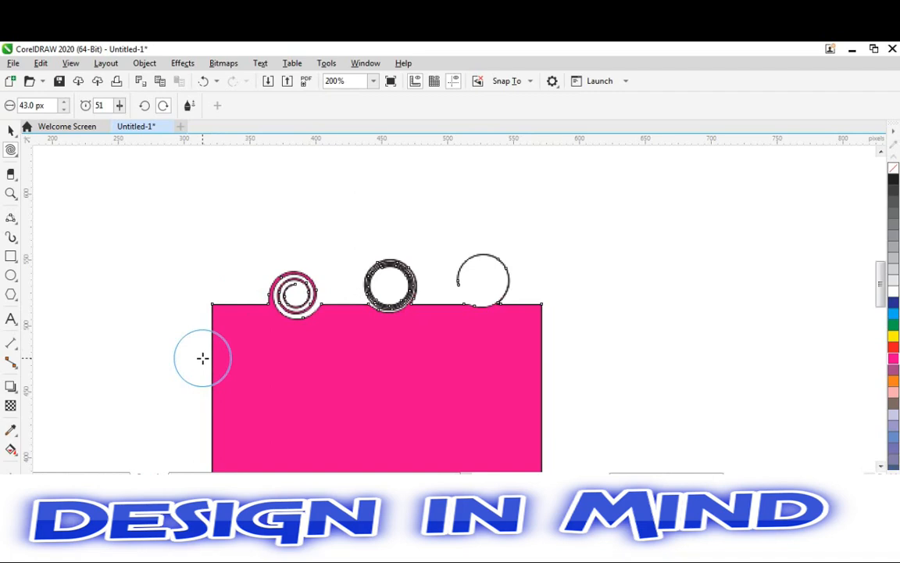
Step: Twirl the upper part of the pink shape's left edge clockwise into a tight multi-turn spiral
left_click(560, 478)
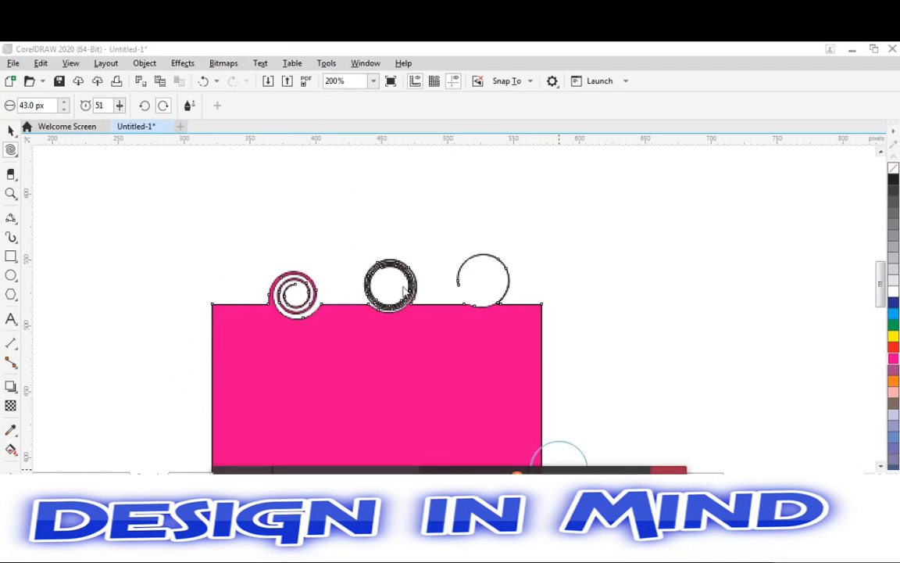
left_click(93, 286)
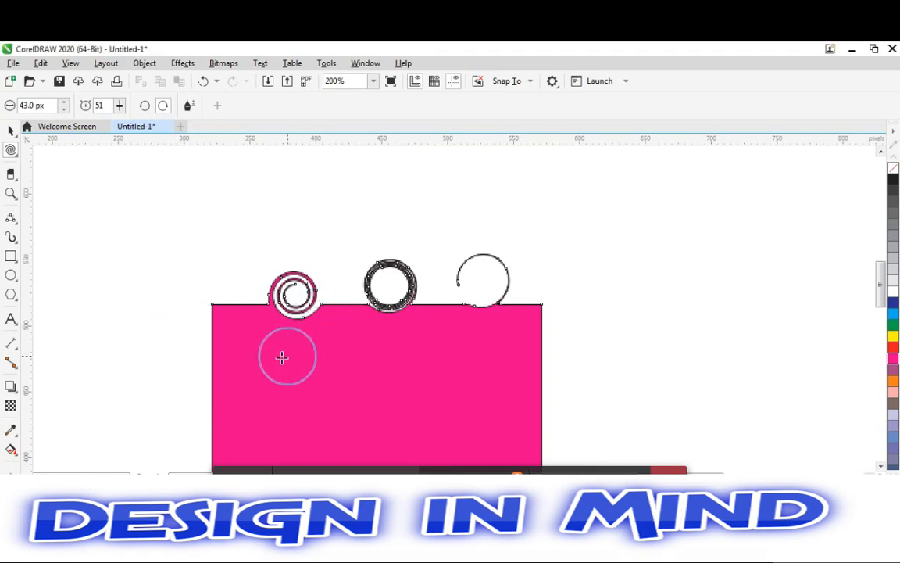
left_click(197, 356)
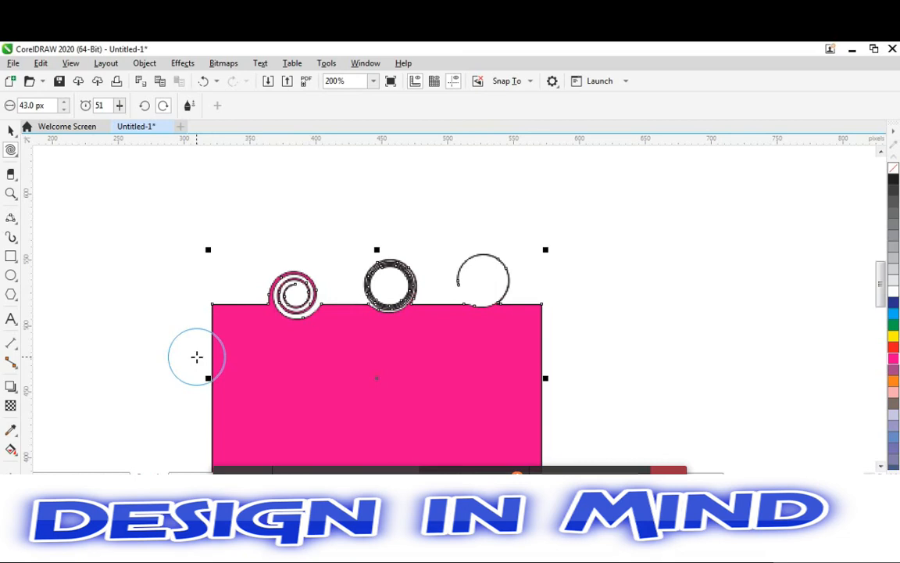
left_click_drag(196, 357, 197, 357)
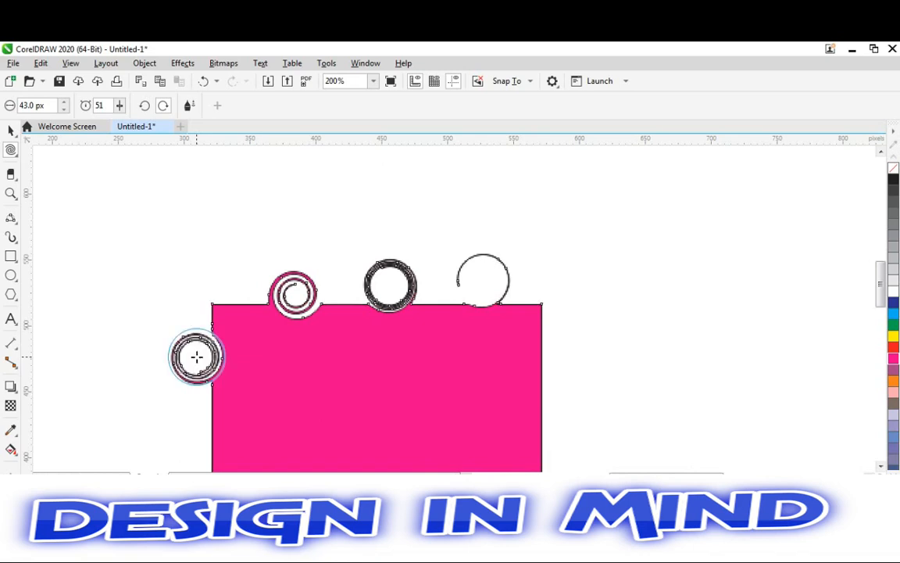
Step: Select the twirled pink shape and move it about 45 px up and 9 px left
key("space")
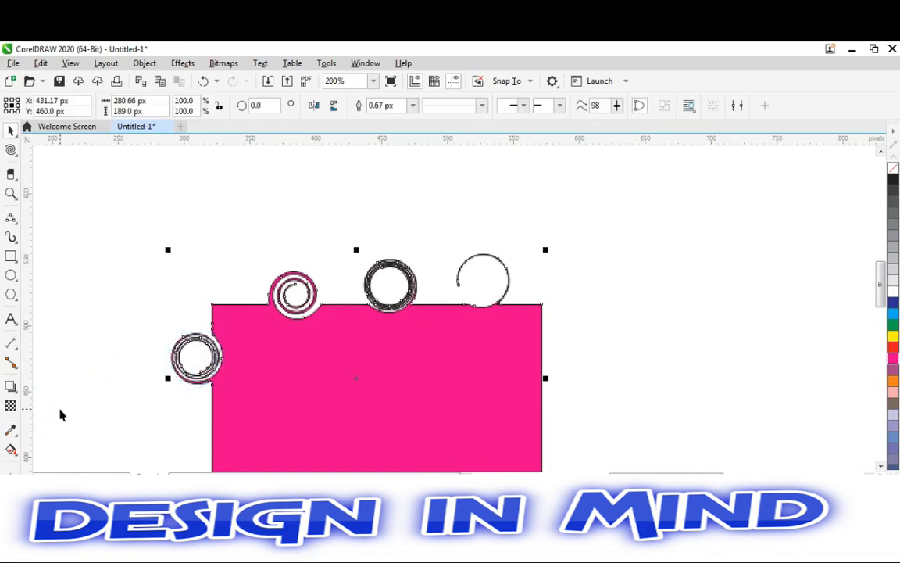
left_click(173, 418)
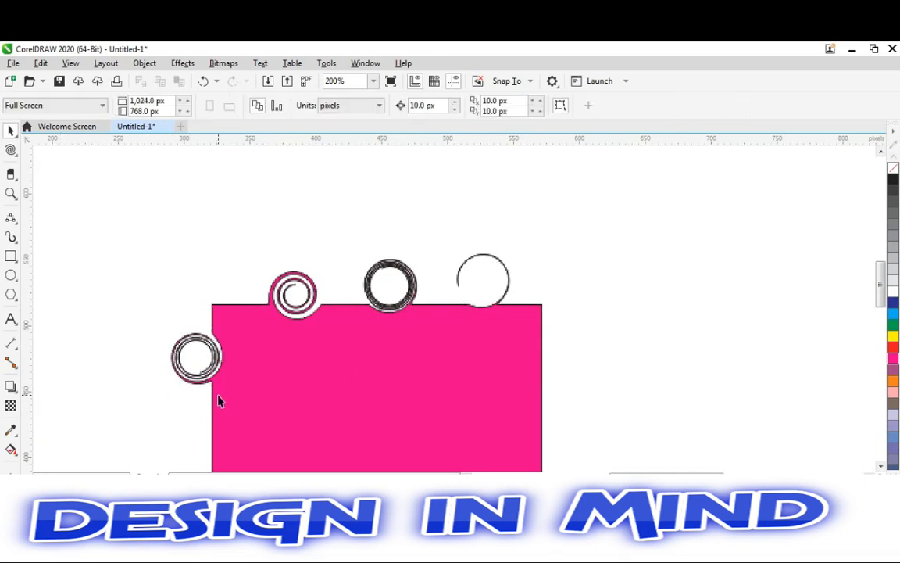
left_click(296, 386)
left_click_drag(295, 386, 283, 322)
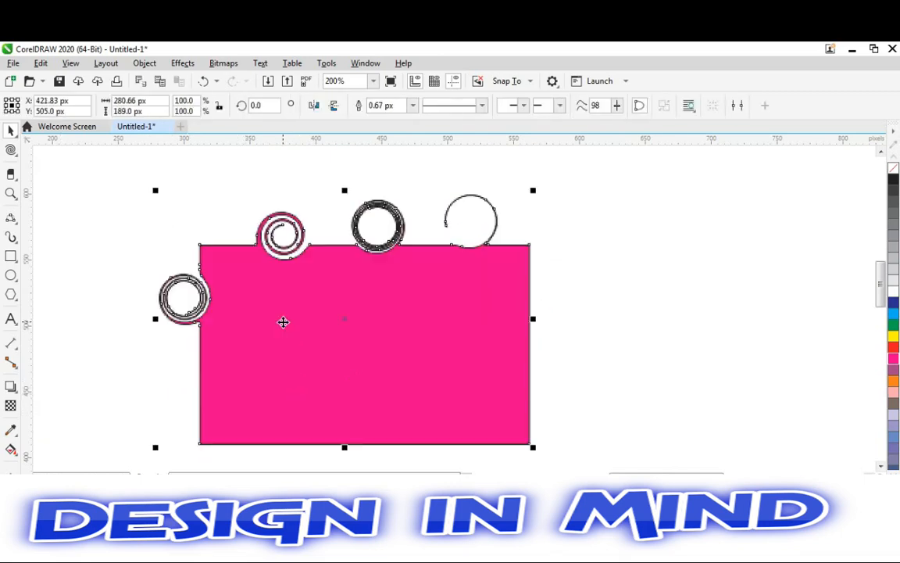
Step: Draw a rectangle about 82 by 77 px to the right of the pink shape and fill it with red
left_click(17, 436)
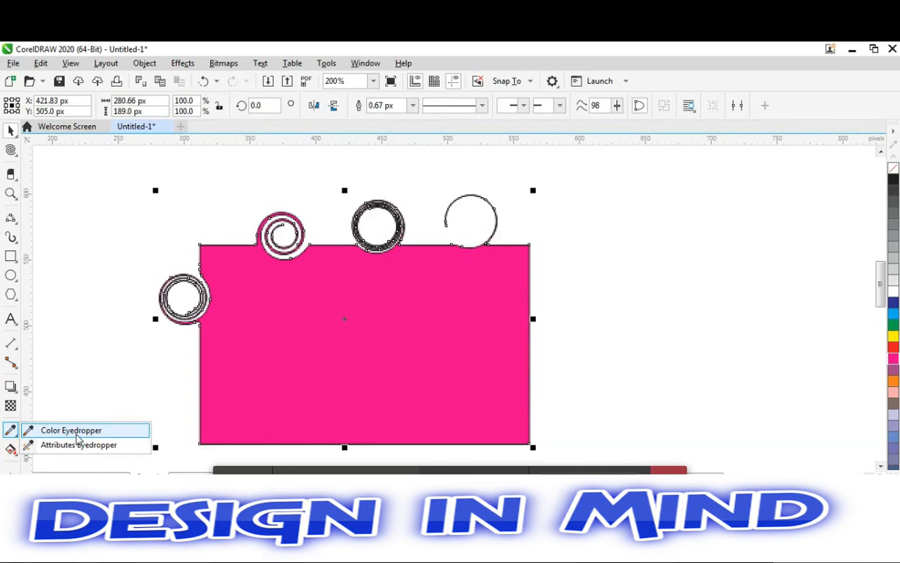
left_click(78, 445)
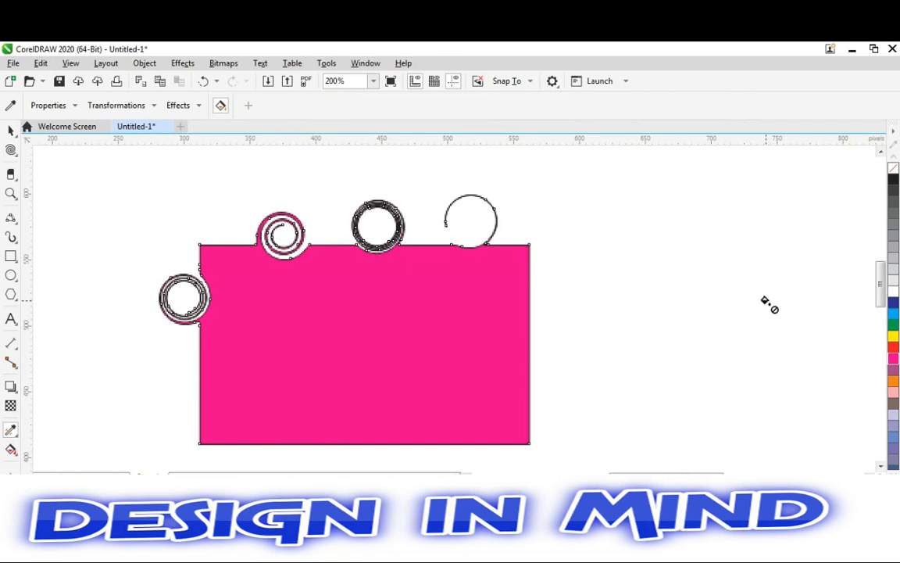
key("F6")
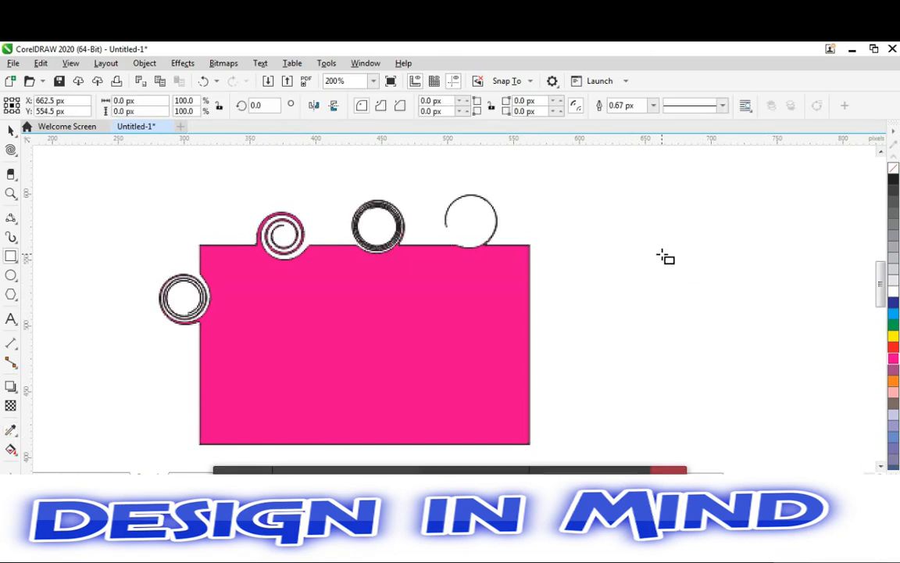
left_click_drag(662, 255, 772, 358)
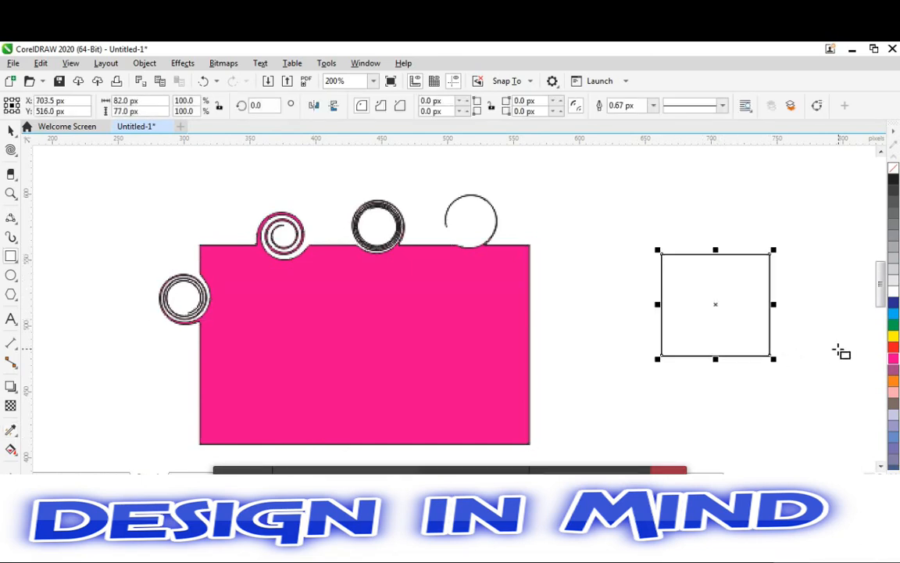
left_click(895, 349)
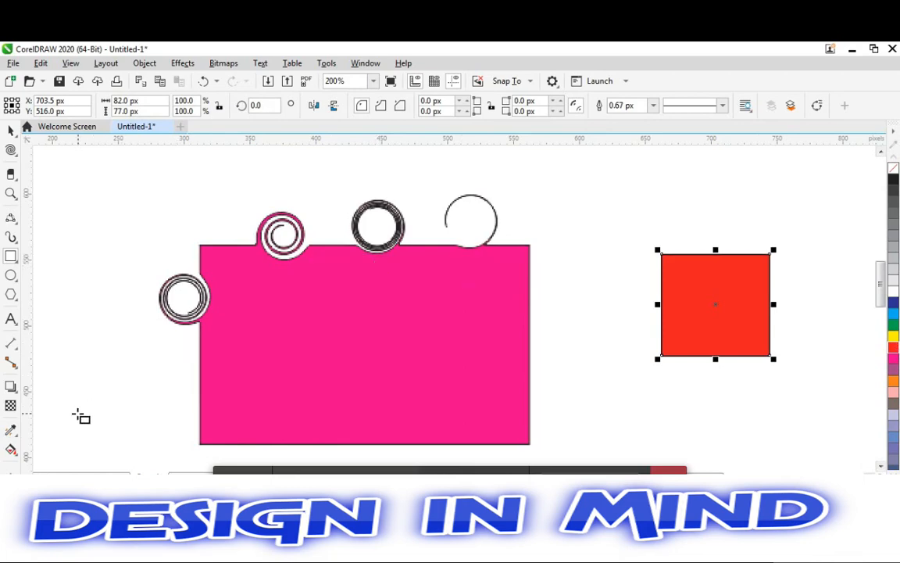
Step: Copy the pink shape's attributes onto the small red rectangle with the Attributes Eyedropper and delete that rectangle
left_click(12, 430)
left_click(48, 445)
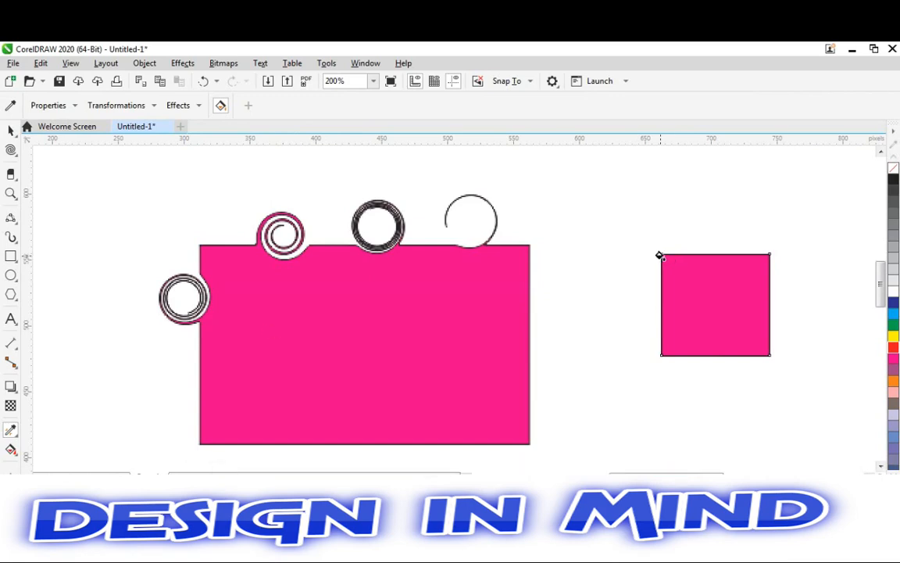
left_click(16, 435)
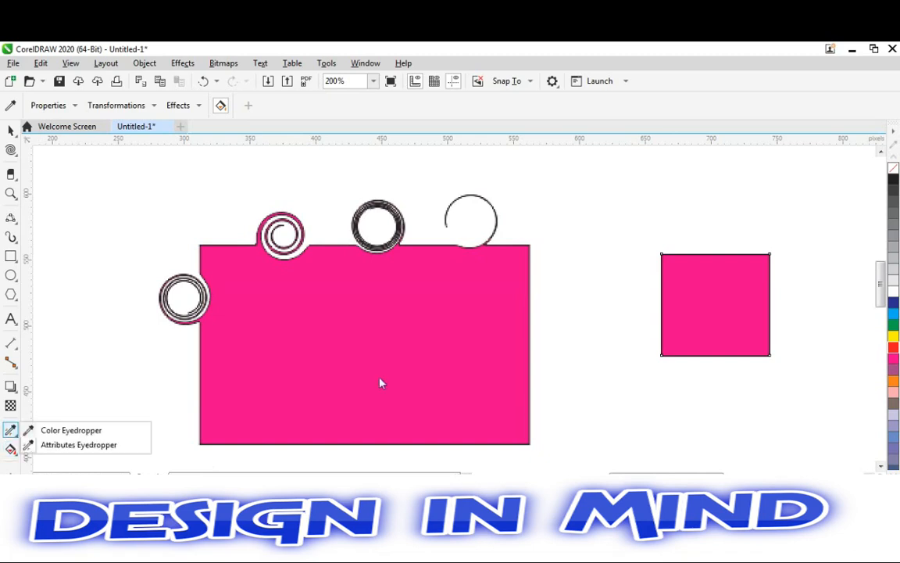
left_click(665, 284)
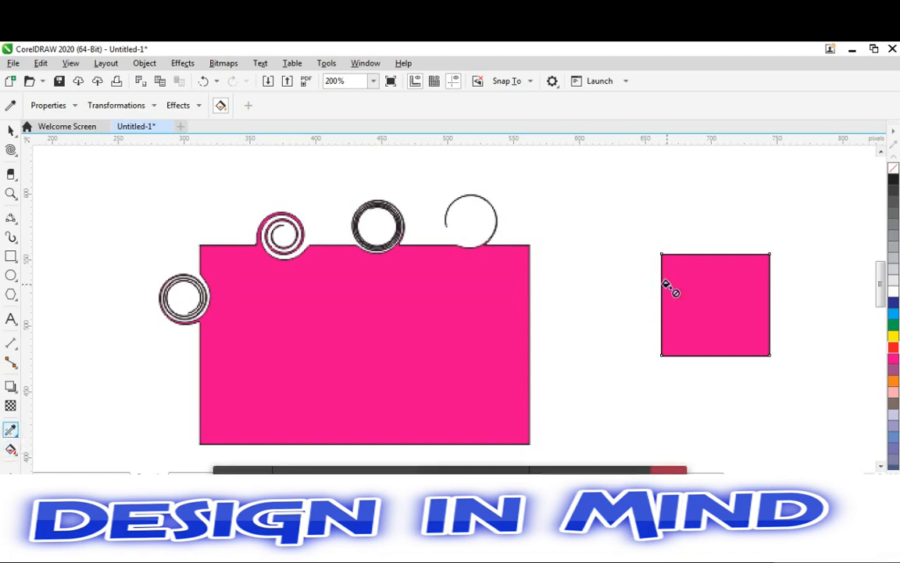
key("Delete")
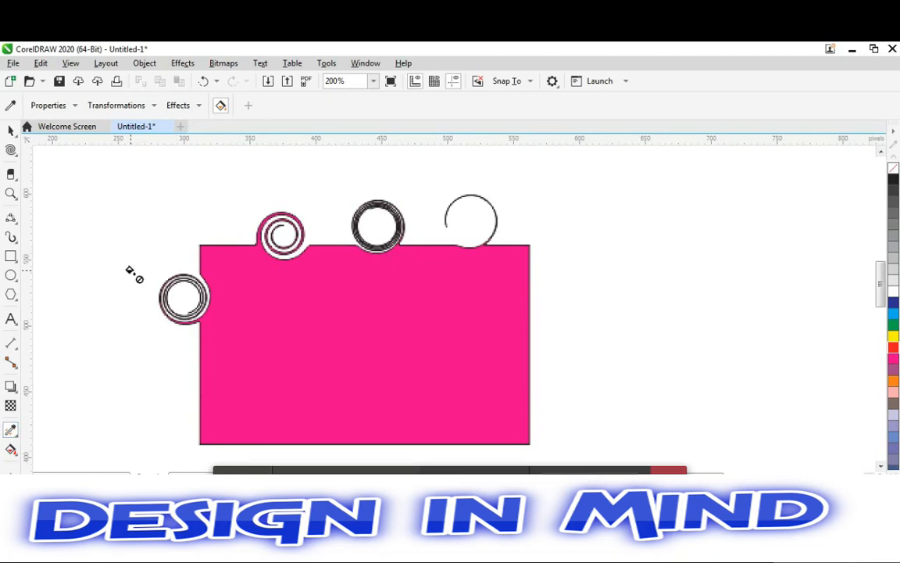
Step: Select the pink shape and twirl the middle of its right edge clockwise into a multi-turn spiral
left_click(11, 150)
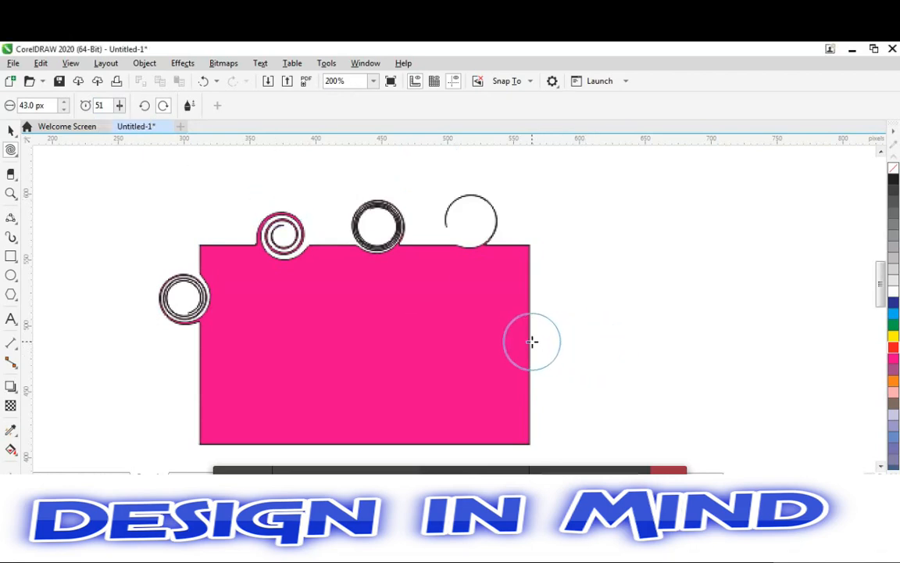
key("ctrl+a")
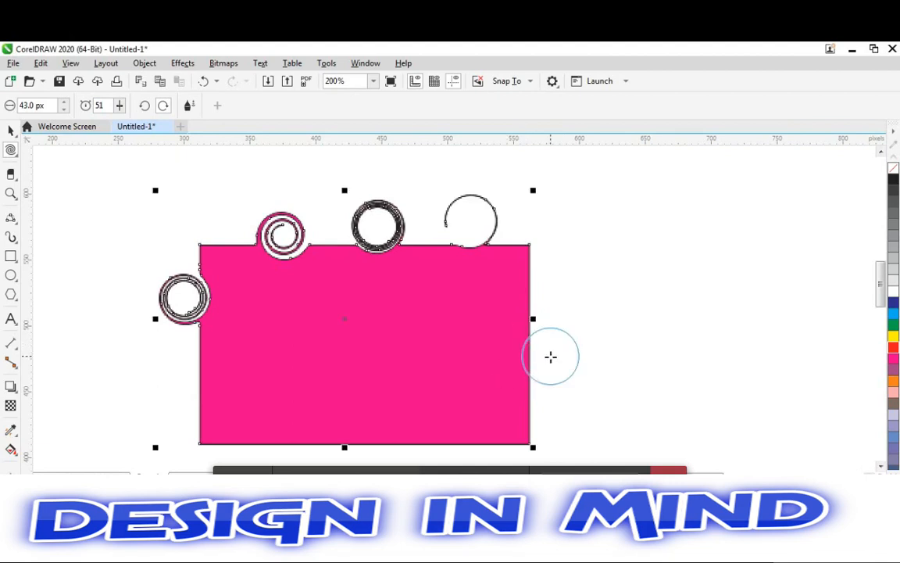
left_click(539, 359)
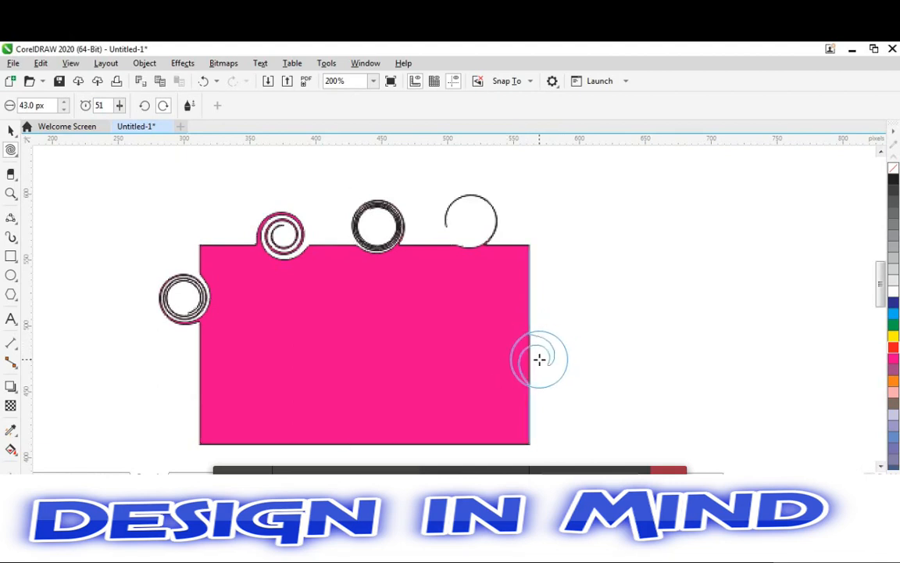
left_click_drag(539, 359, 540, 359)
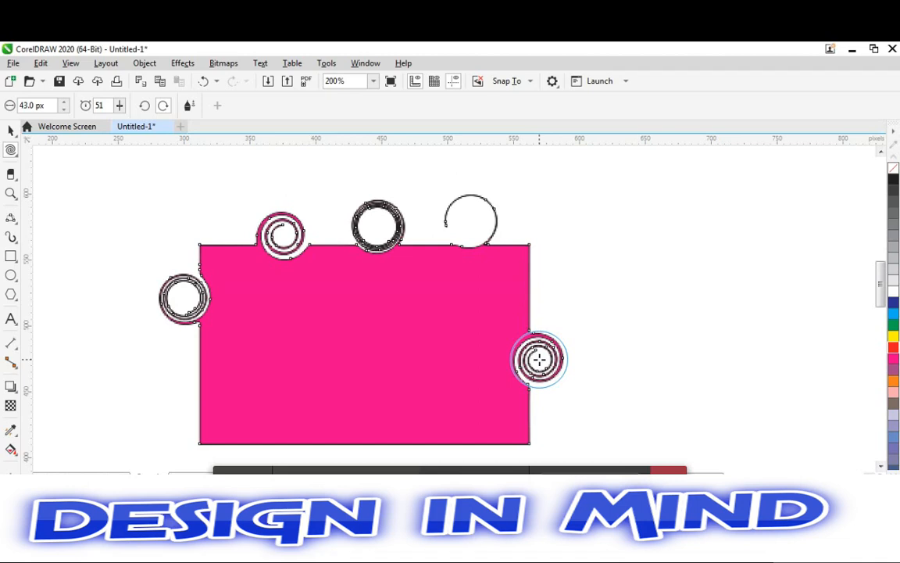
left_click_drag(539, 359, 540, 360)
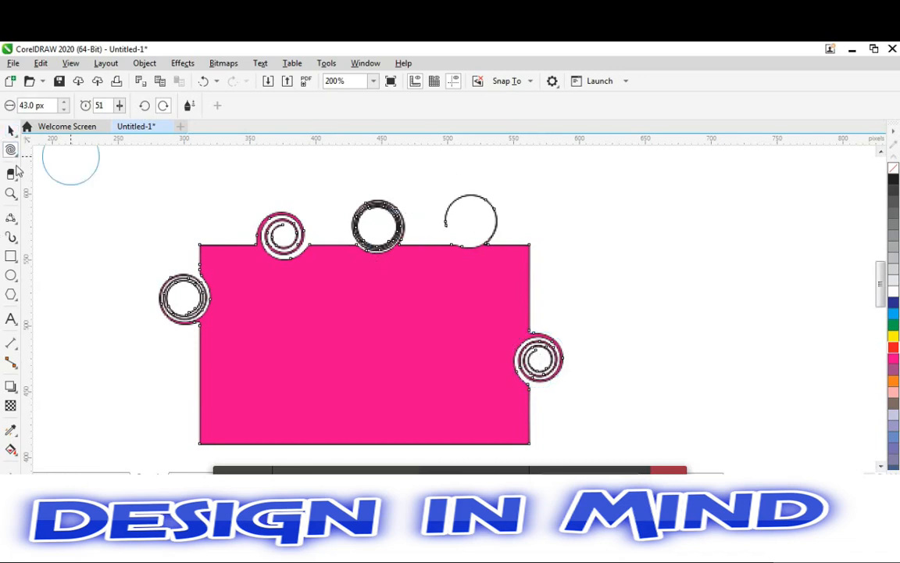
Step: Attract the pink shape's outline into two points on the bottom edge, one on the right edge and one at the upper-right corner
left_click(12, 150)
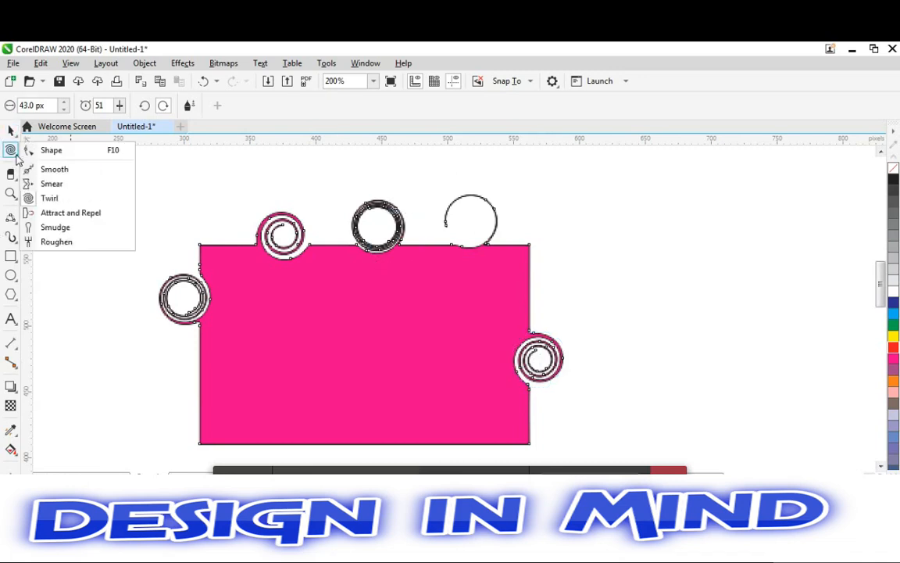
left_click(64, 214)
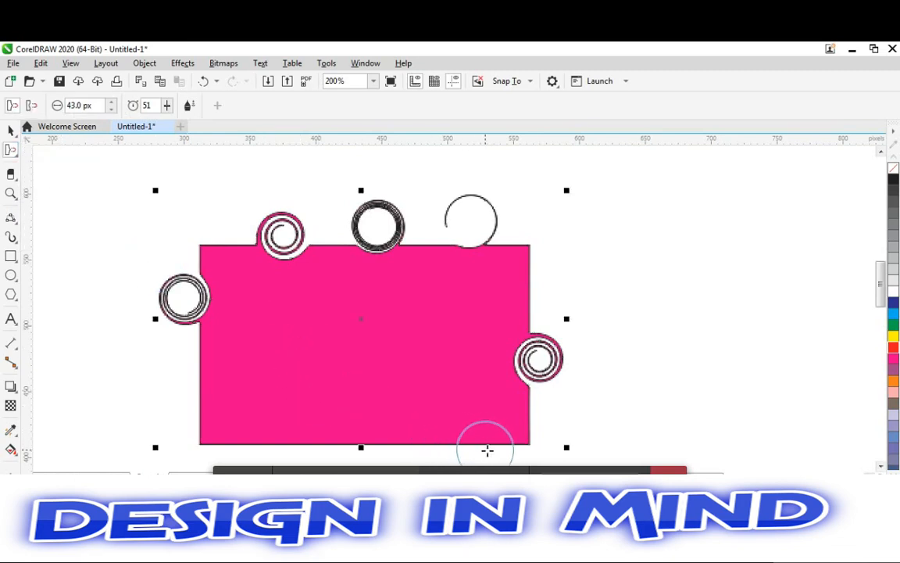
left_click_drag(496, 453, 497, 451)
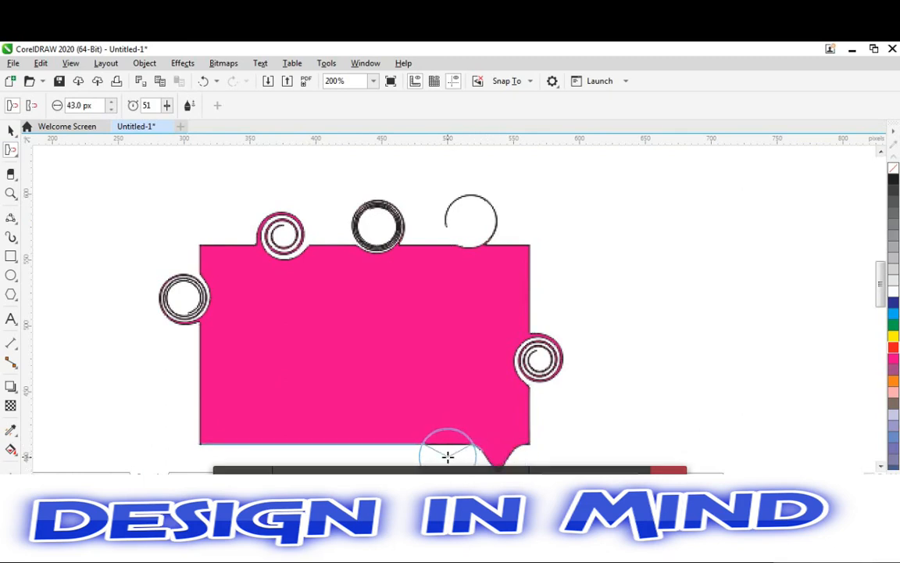
left_click(448, 456)
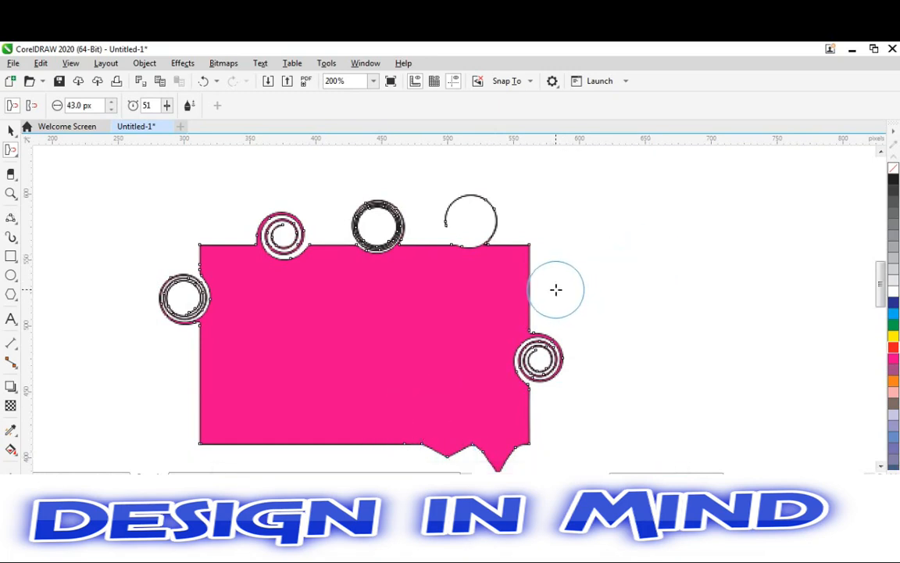
left_click_drag(556, 290, 554, 289)
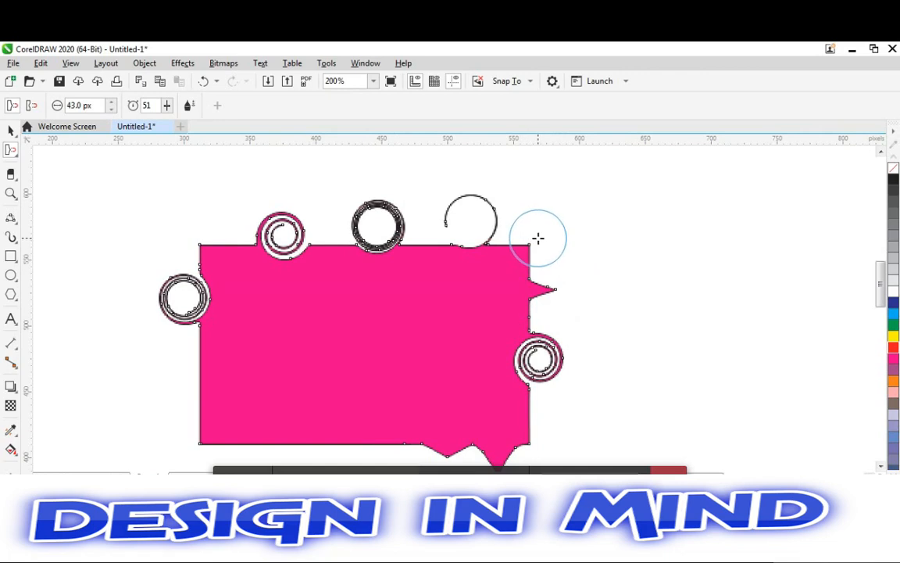
left_click(538, 238)
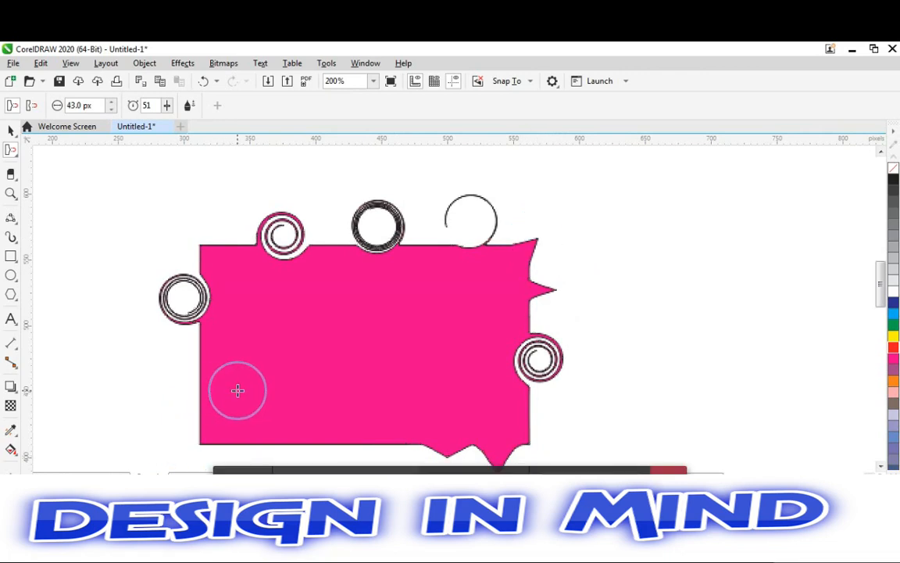
Step: Attract the lower part of the pink shape's left edge into two outward spikes
left_click(183, 389)
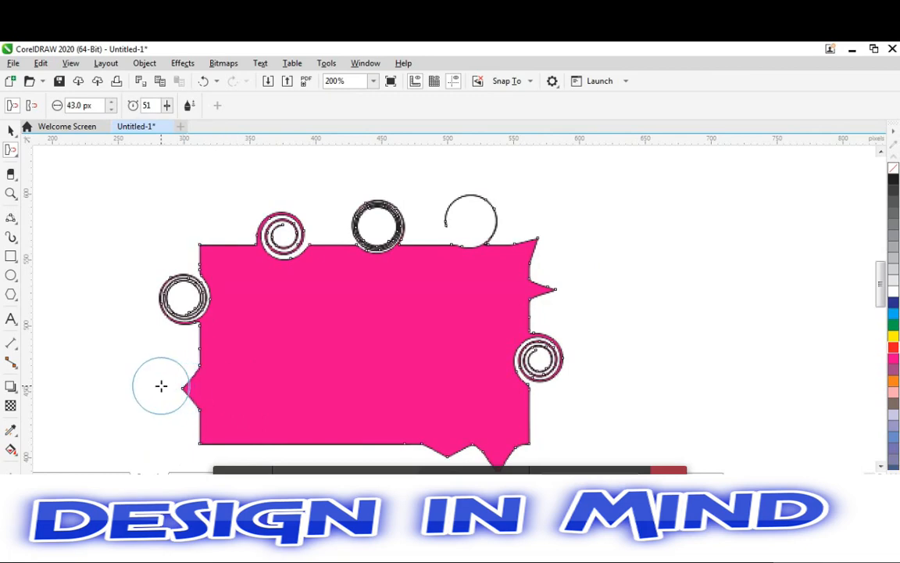
left_click_drag(182, 387, 161, 385)
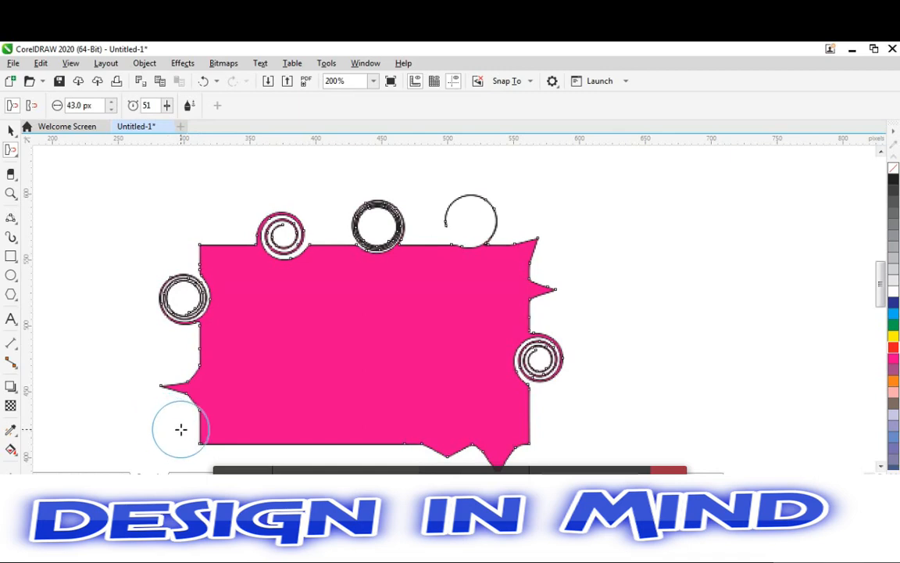
left_click_drag(180, 429, 161, 429)
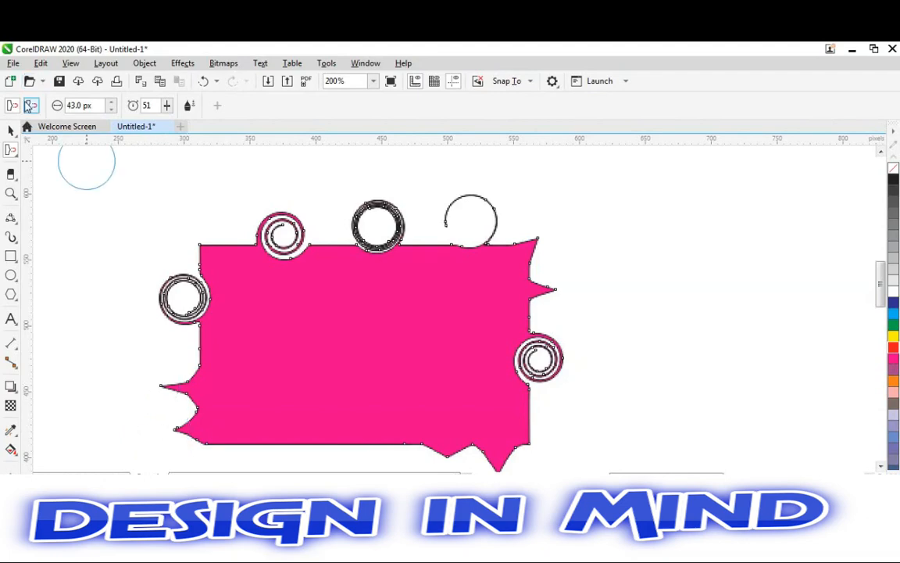
Step: Repel the pink shape's outline inward near the upper-left corner and at four spots along the left half of the bottom edge
left_click(30, 105)
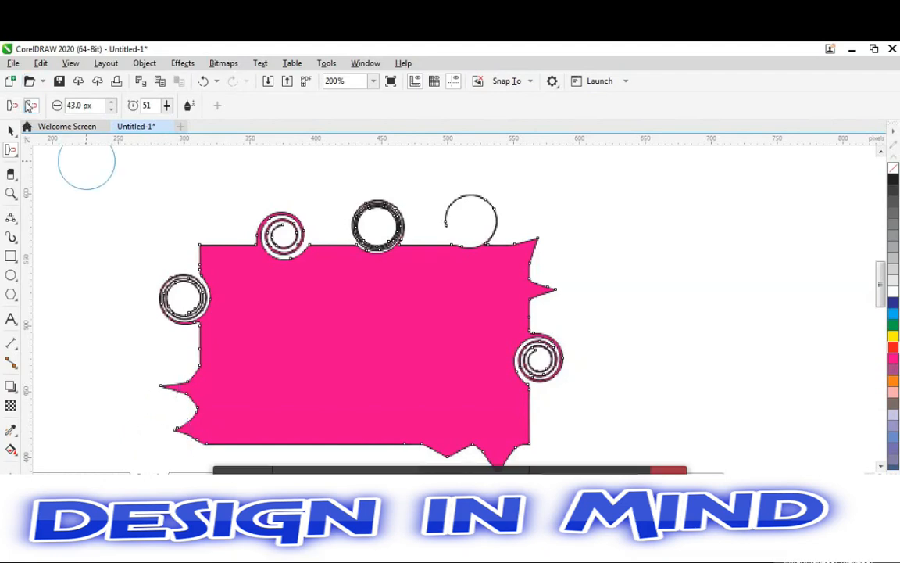
left_click(219, 220)
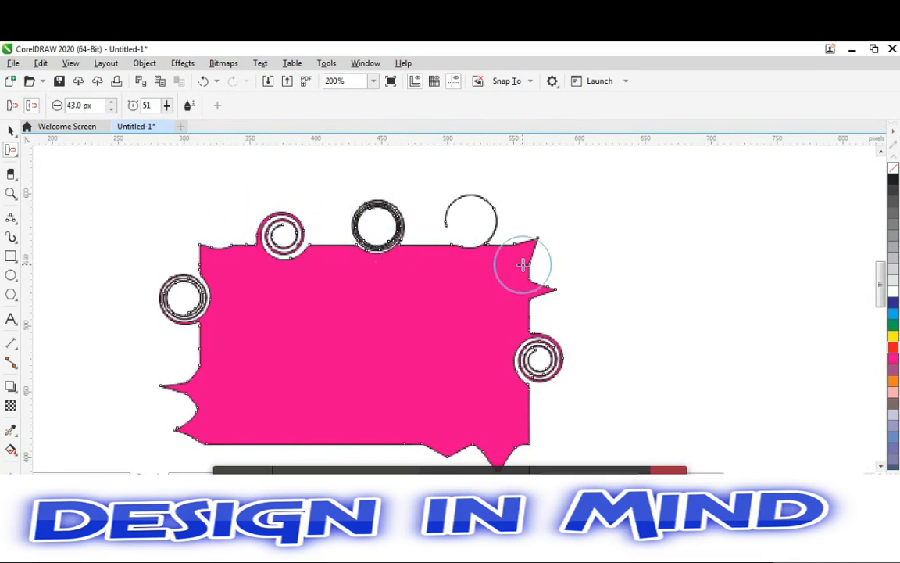
left_click(351, 461)
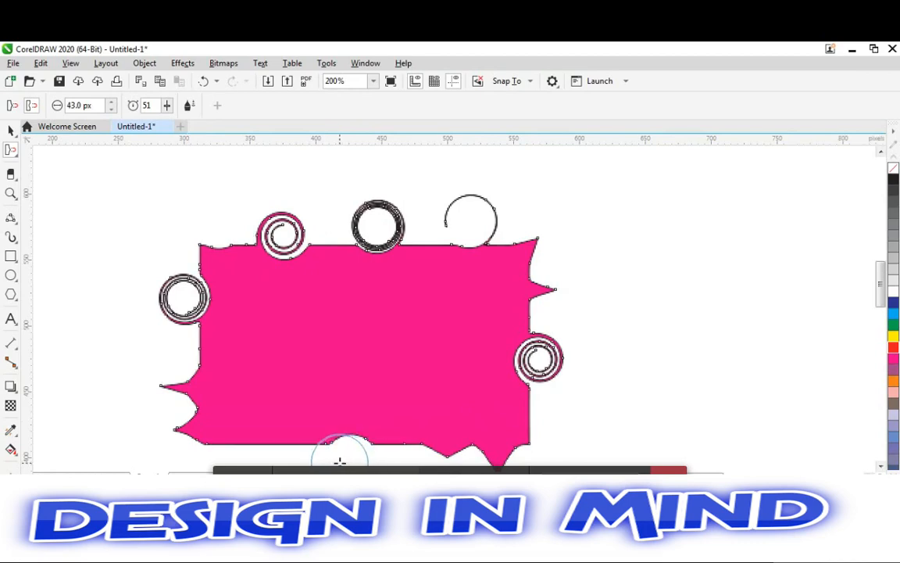
left_click(305, 463)
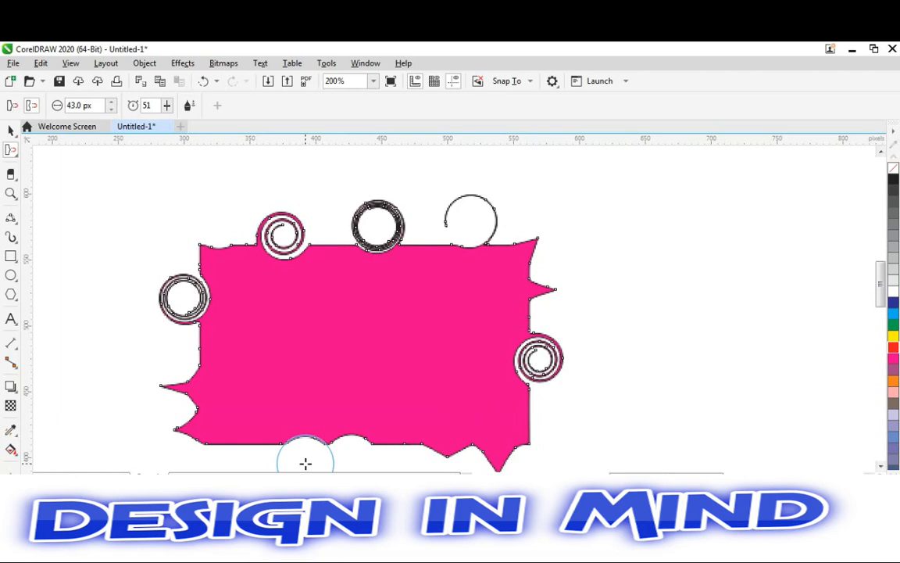
left_click(245, 461)
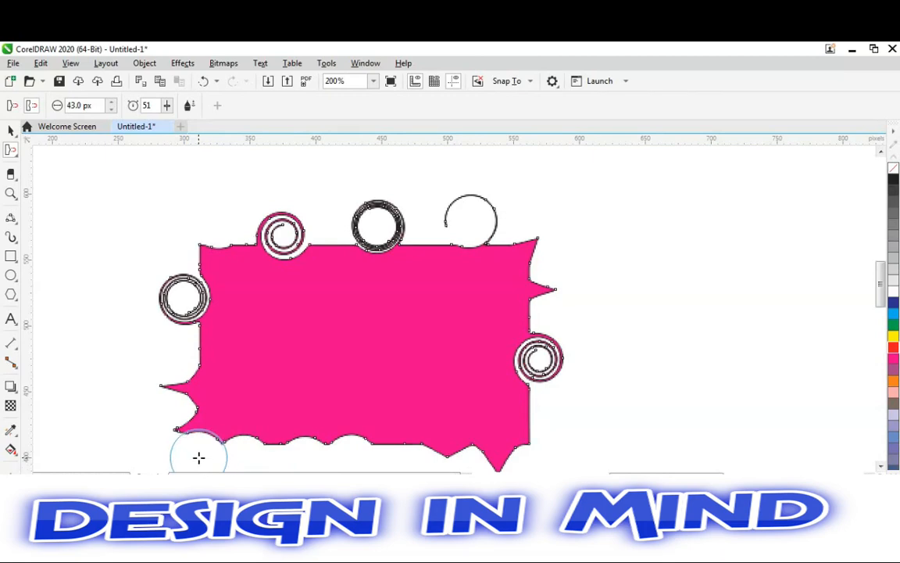
Step: Smudge a thin strand out of the top edge near the upper-left corner, and move the shape about 27 px right and 20 px up
left_click(13, 152)
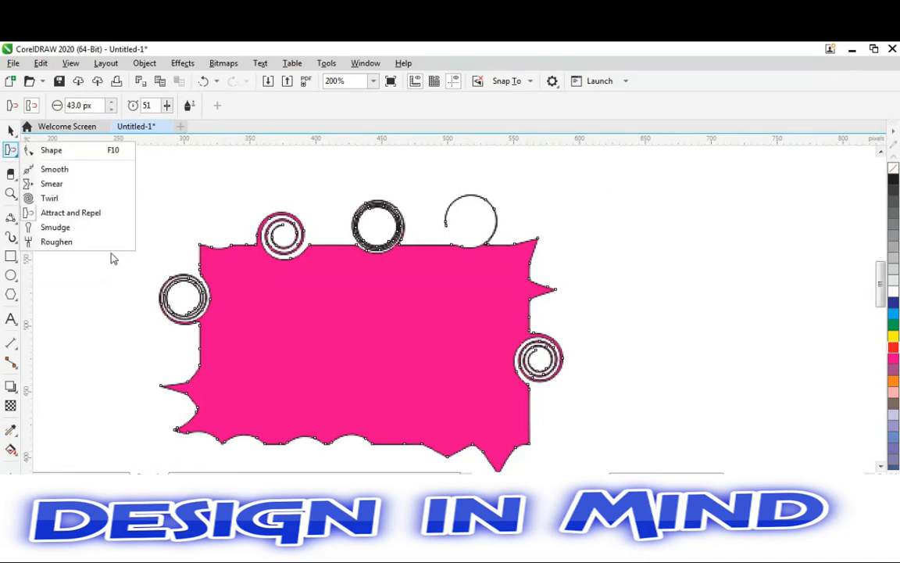
left_click(56, 228)
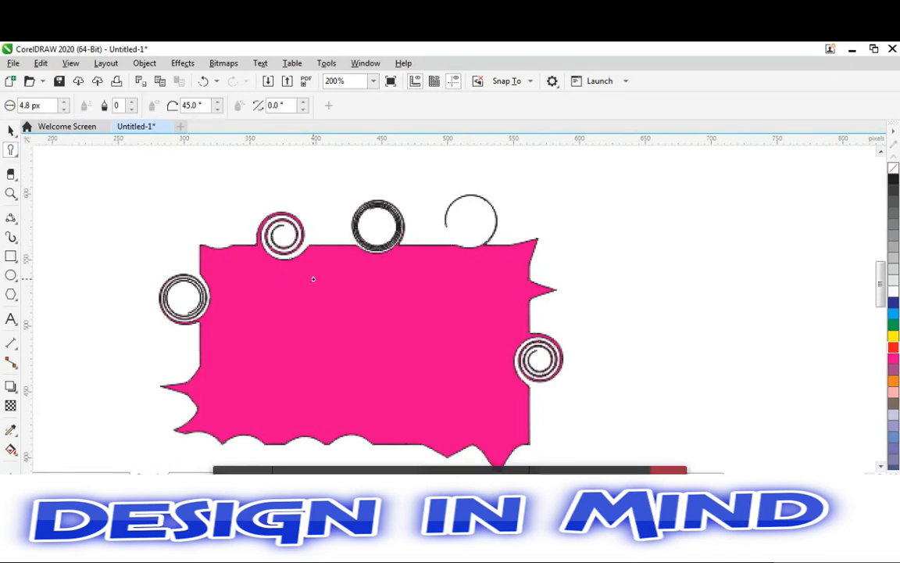
key("ctrl+a")
mouse_move(211, 234)
left_mouse_down()
mouse_move(202, 207)
mouse_move(160, 186)
mouse_move(145, 213)
left_mouse_up()
key("space")
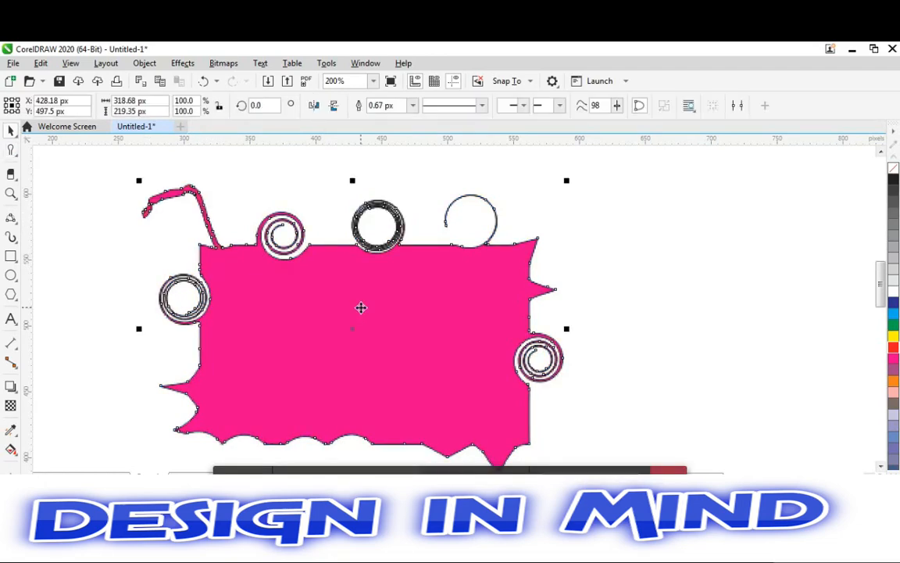
left_click_drag(384, 297, 419, 271)
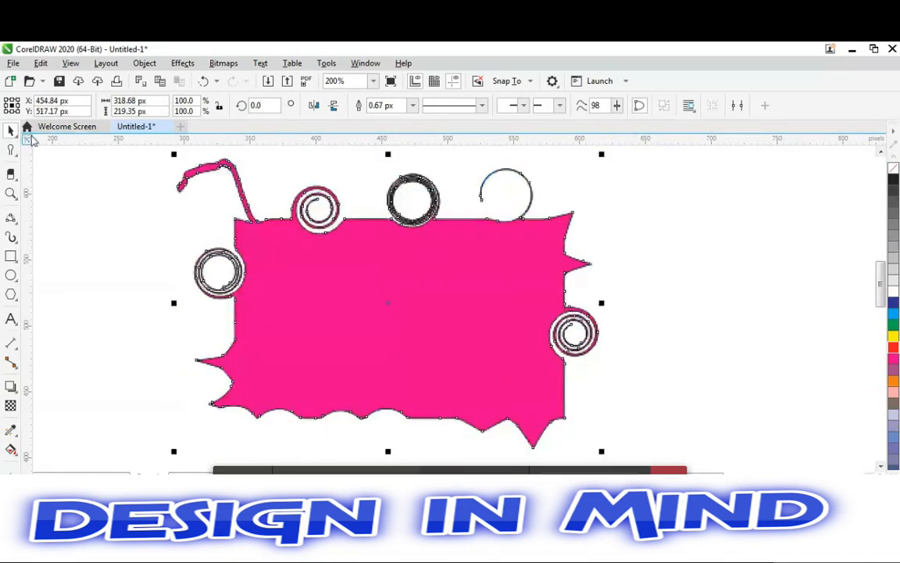
Step: Repel the pink shape's outline inward beside the upper-right spike and at the middle of the bottom edge
left_click(11, 150)
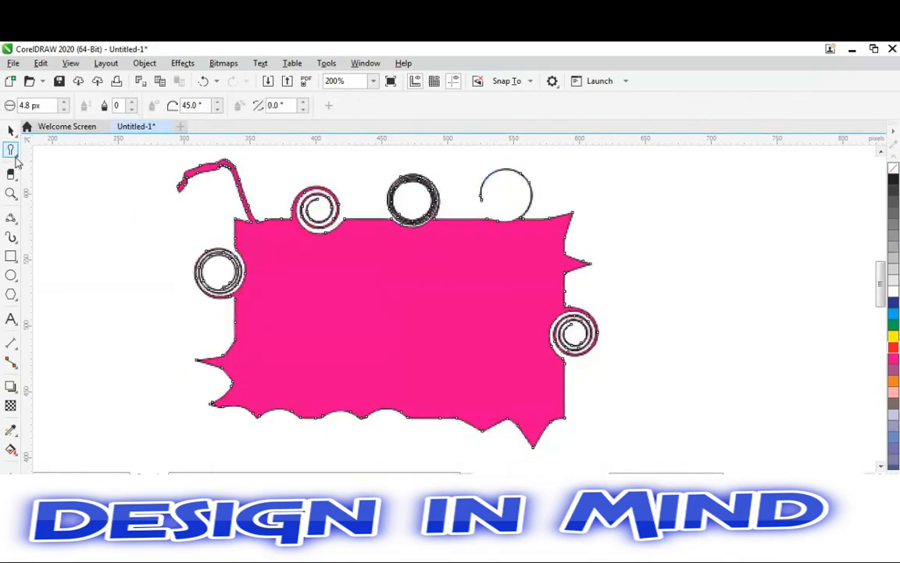
left_click(15, 155)
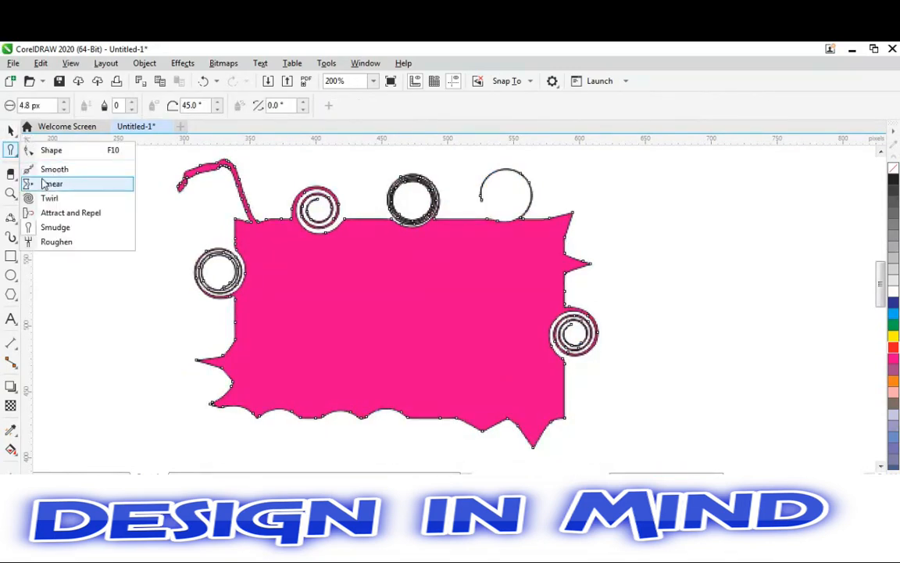
left_click(57, 218)
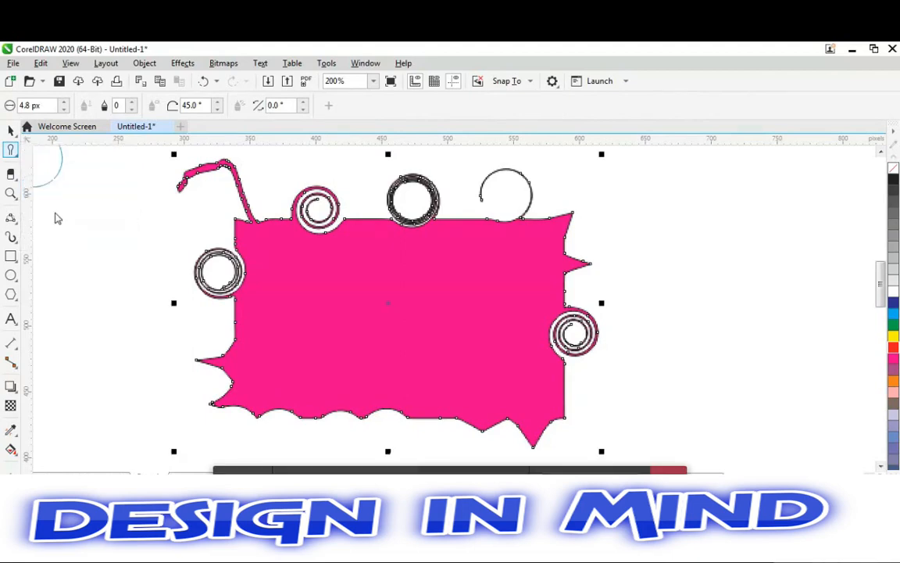
left_click(589, 229)
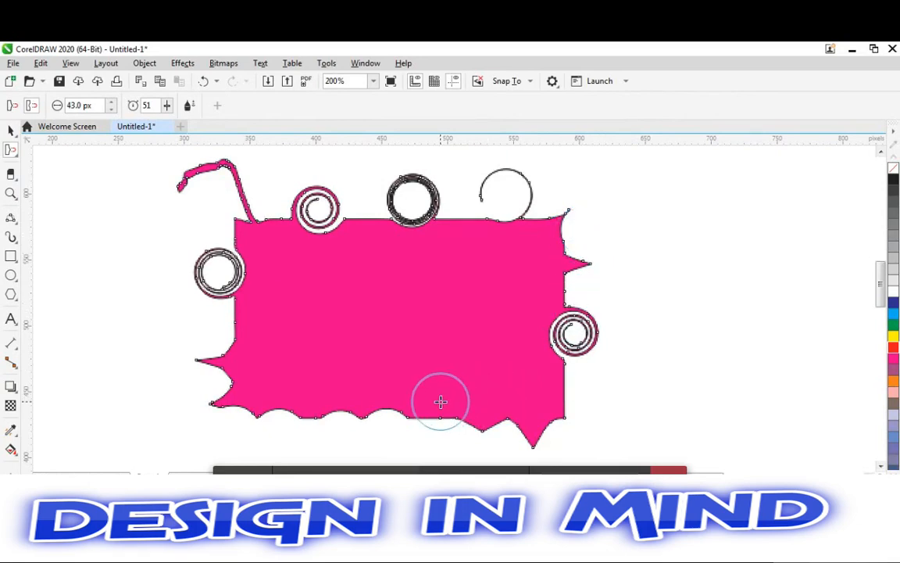
left_click(428, 437)
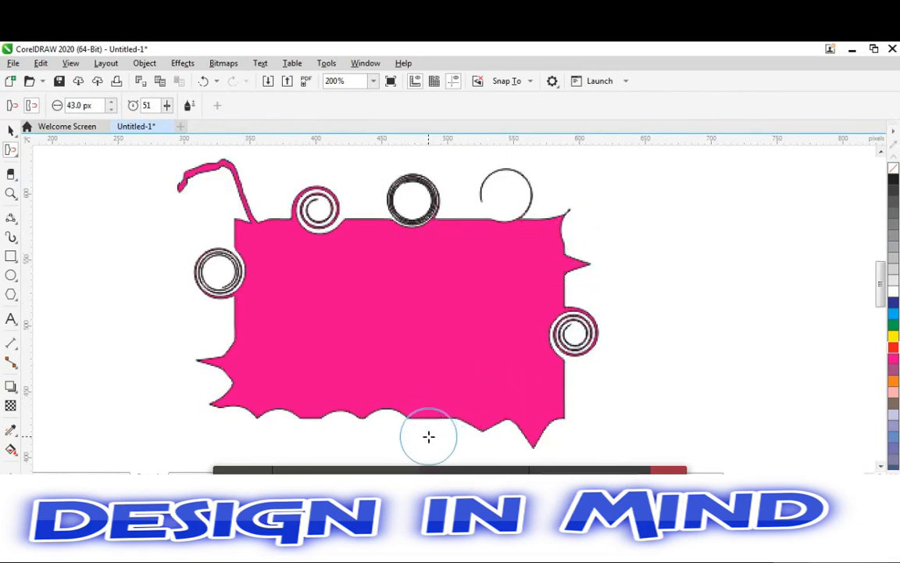
Step: Attract the middle of the pink shape's bottom edge at three neighbouring spots to pull out pointed bulges
left_click(14, 112)
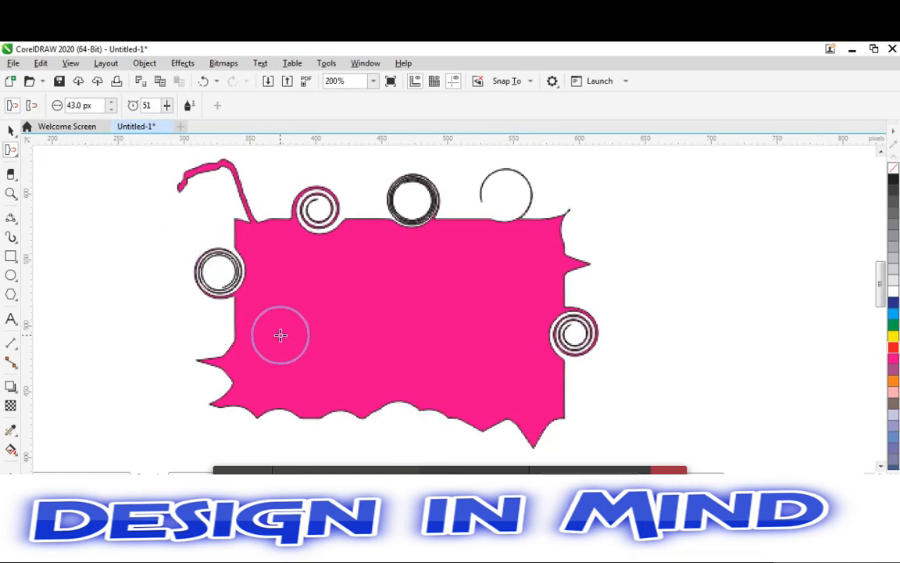
left_click(334, 431)
left_click(365, 437)
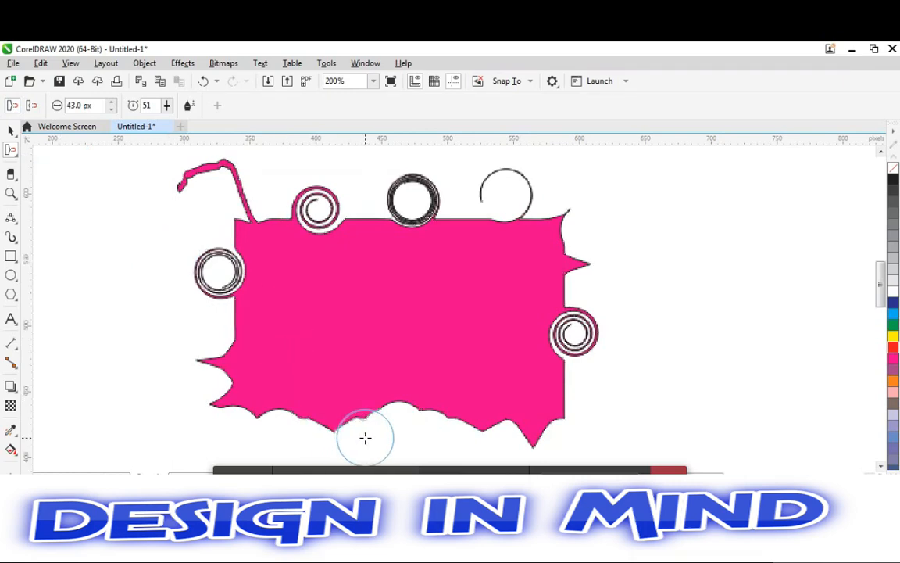
left_click(409, 433)
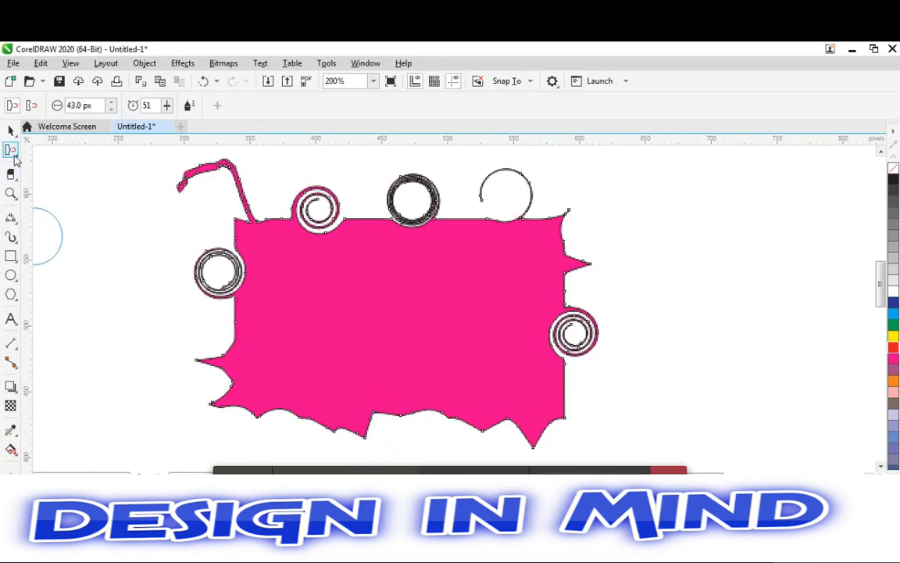
Step: Smudge two strands out of the pink shape's lower-left side, a curved groove into its bottom edge and a long strand out of its right edge
left_click(16, 155)
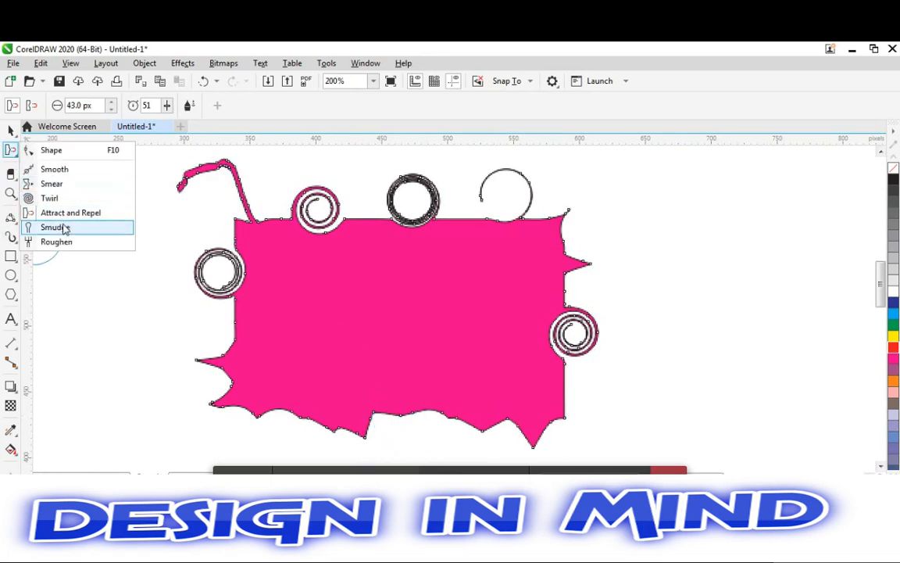
left_click(55, 228)
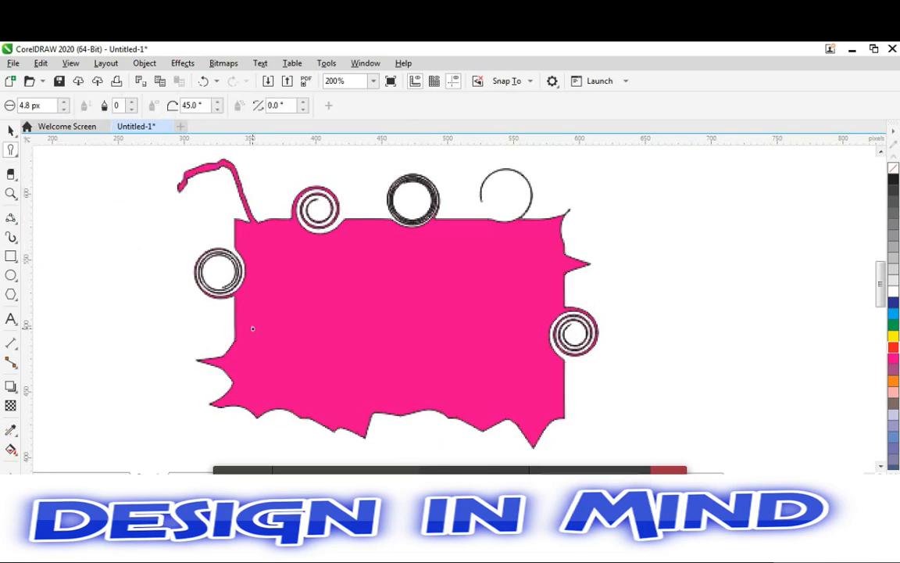
left_click_drag(252, 328, 174, 341)
left_click_drag(141, 376, 136, 383)
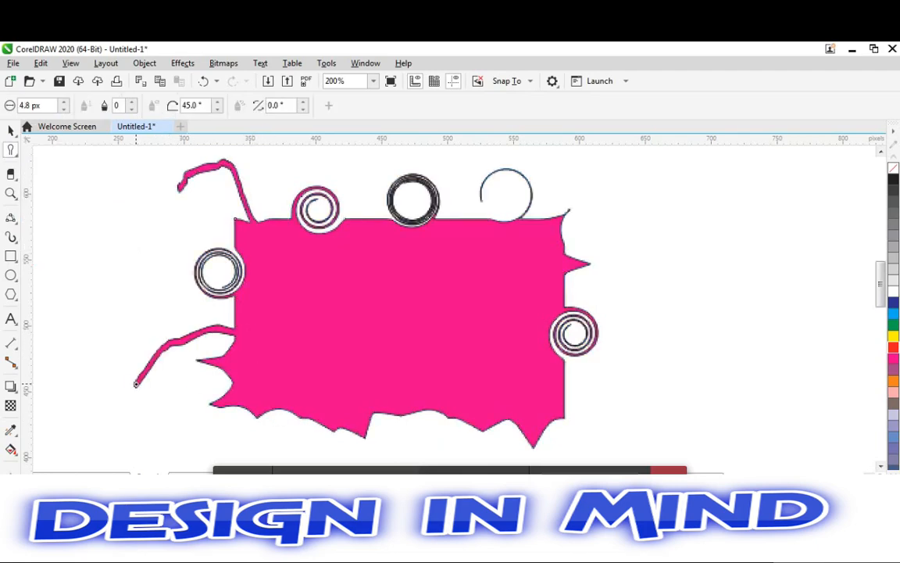
left_click_drag(255, 384, 142, 465)
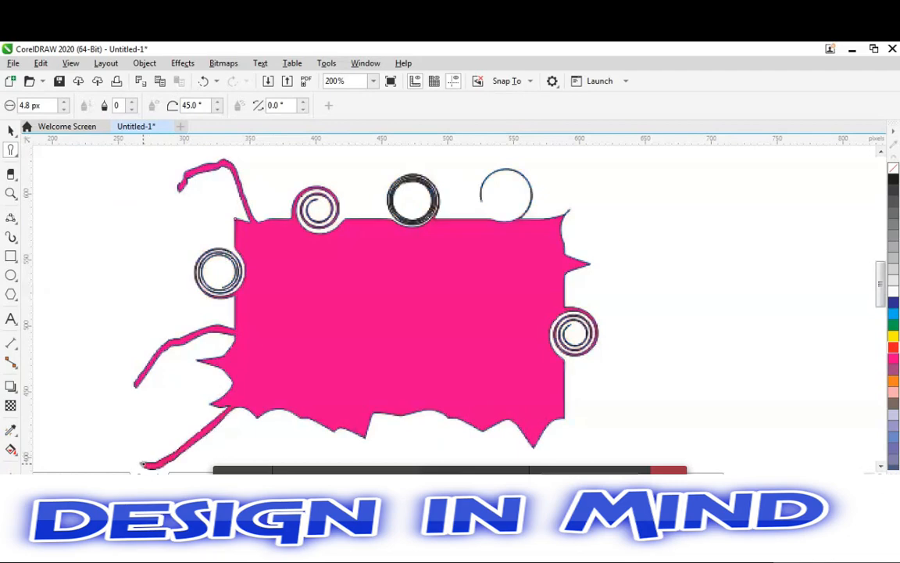
mouse_move(324, 440)
left_mouse_down()
mouse_move(330, 372)
mouse_move(374, 339)
left_mouse_up()
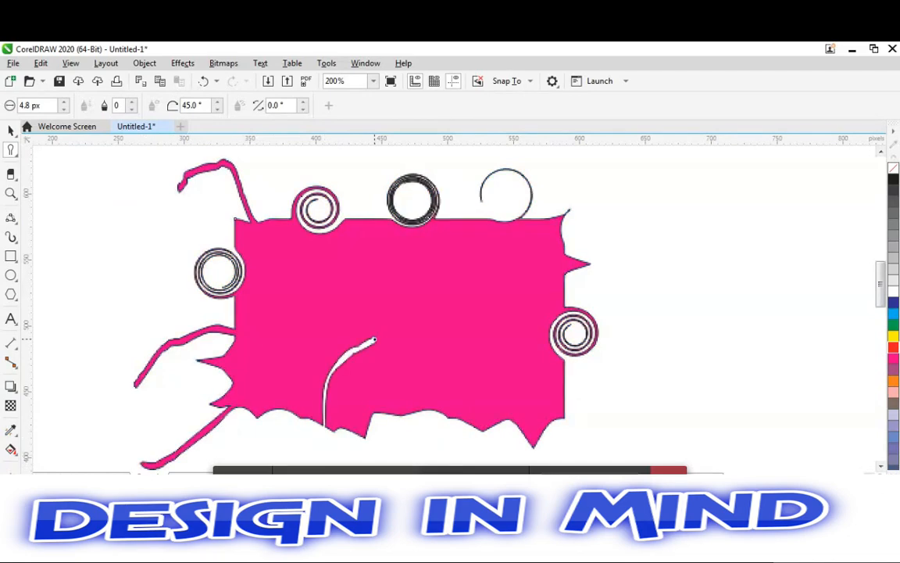
mouse_move(553, 301)
left_mouse_down()
mouse_move(663, 284)
mouse_move(709, 223)
mouse_move(729, 221)
mouse_move(731, 247)
left_mouse_up()
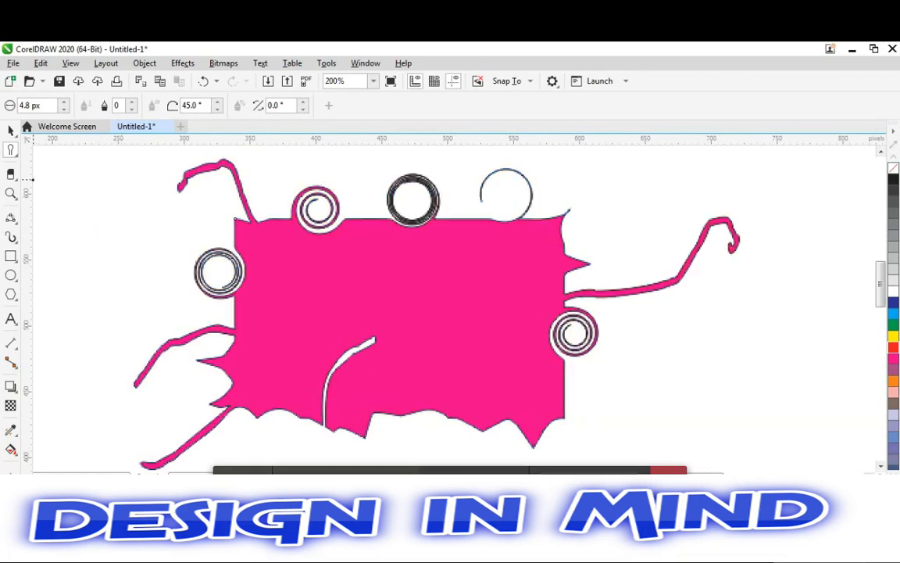
Step: Roughen the pink shape's bottom edge between the middle and the lower-right spike with an 18.8 px nib
left_click(11, 149)
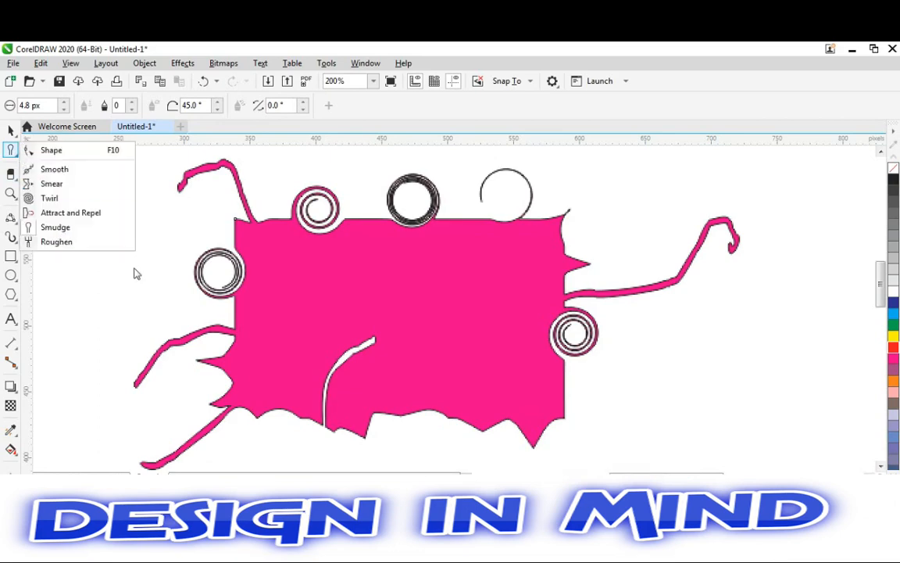
left_click(56, 244)
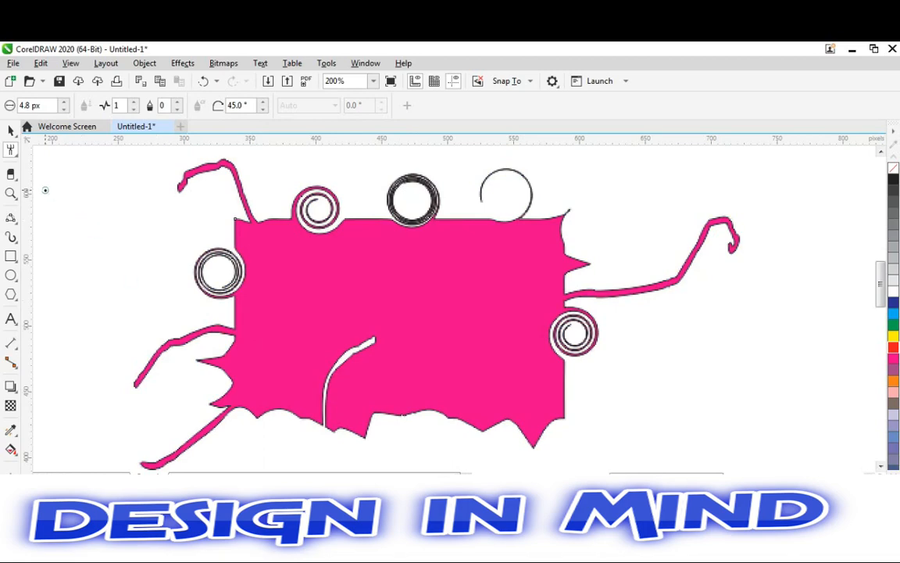
left_click(11, 148)
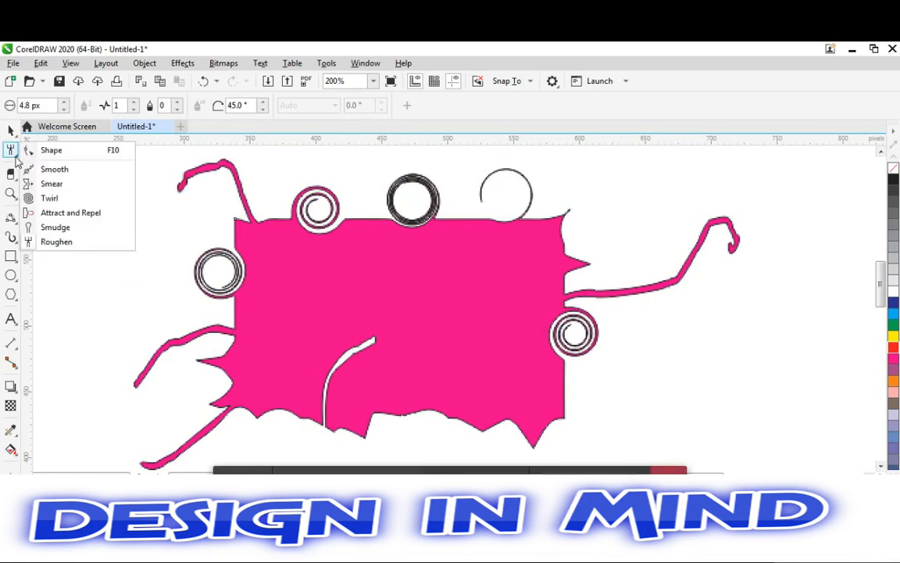
left_click(56, 242)
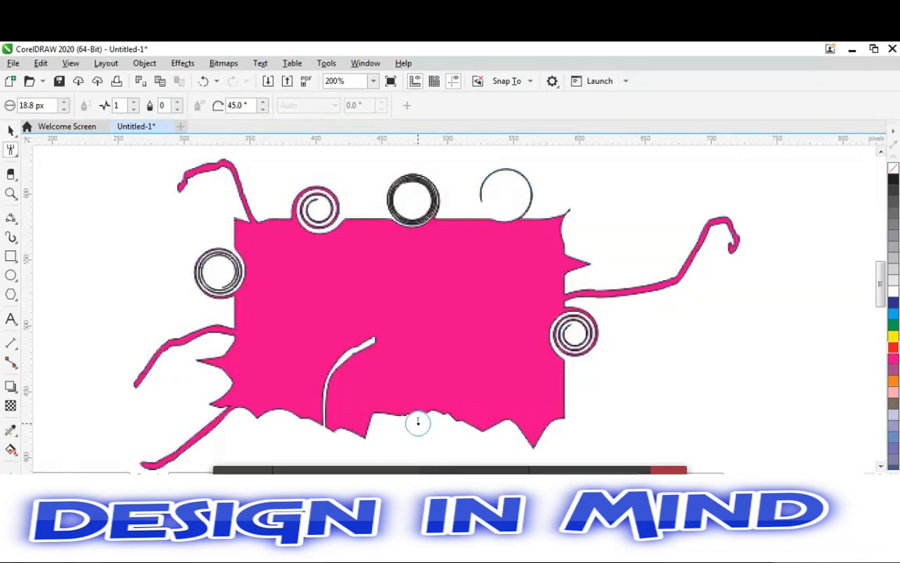
mouse_move(399, 396)
left_mouse_down()
mouse_move(463, 436)
mouse_move(505, 434)
left_mouse_up()
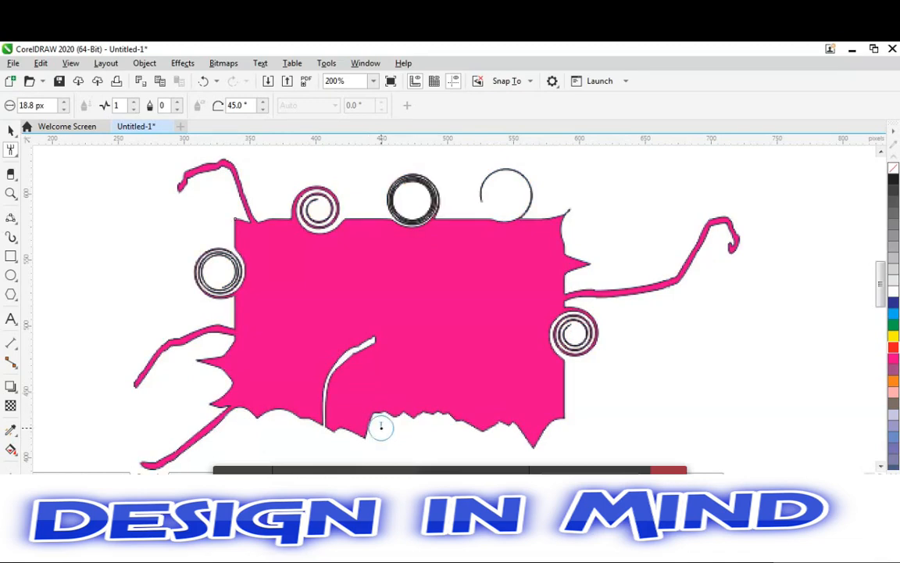
mouse_move(382, 426)
left_mouse_down()
mouse_move(350, 404)
mouse_move(349, 416)
left_mouse_up()
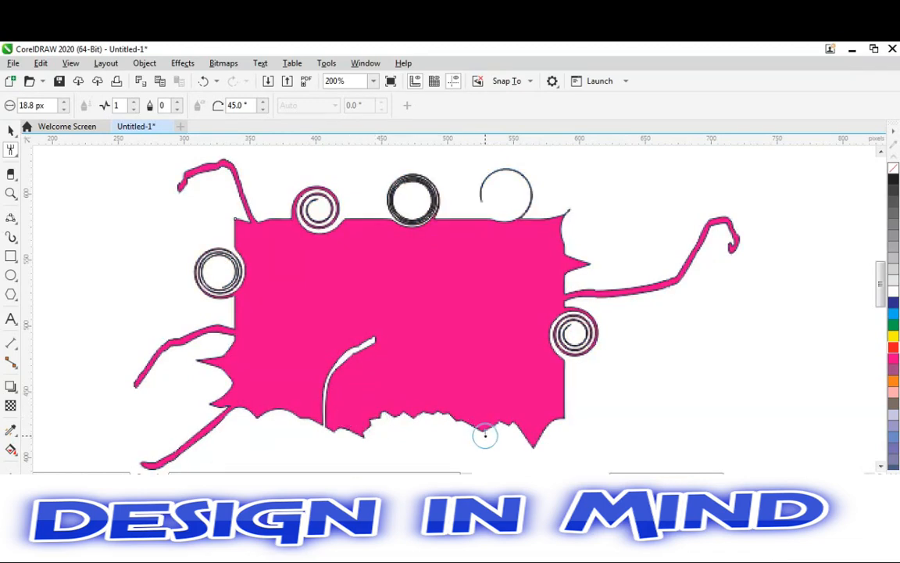
left_click_drag(485, 435, 465, 388)
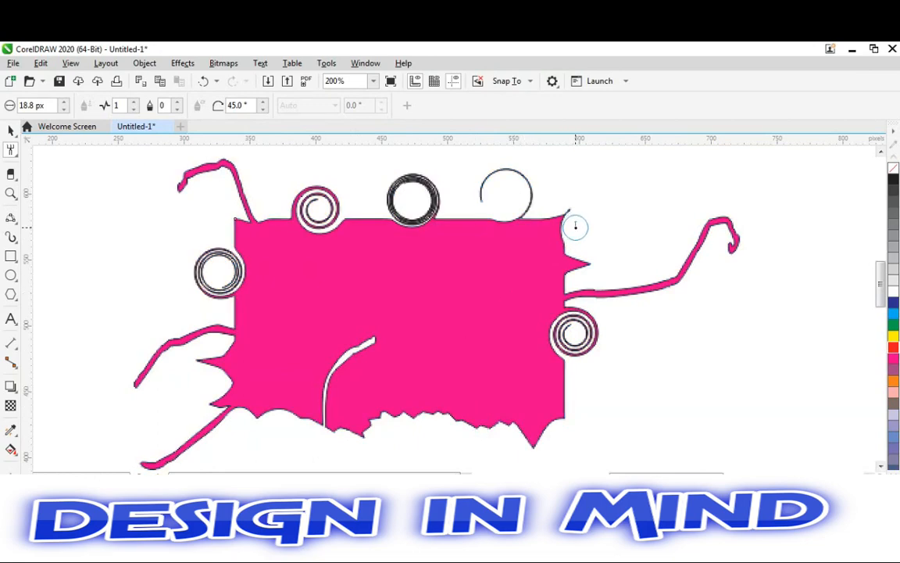
Step: Roughen the upper part of the pink shape's right edge, including its pointed spike, into a jagged outline
left_click_drag(571, 235, 549, 242)
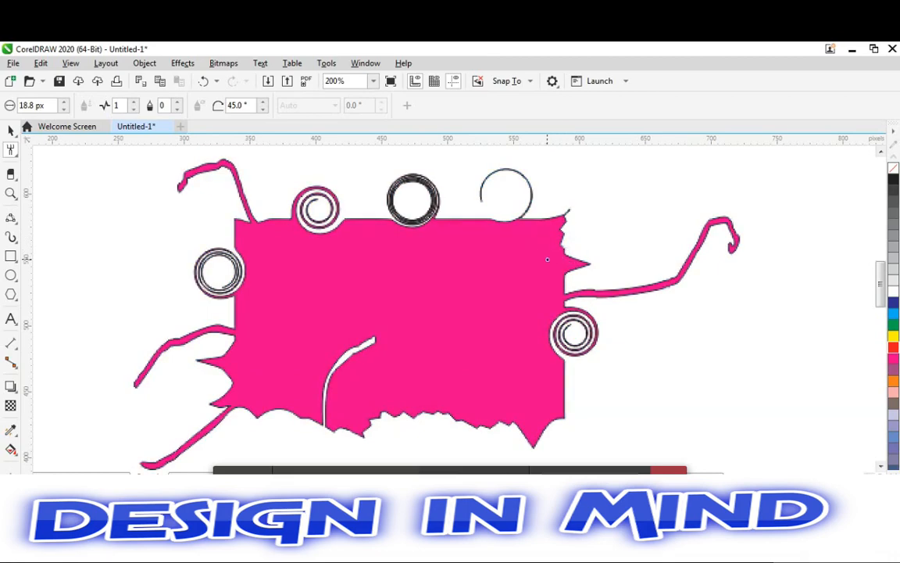
left_click_drag(574, 262, 556, 225)
left_click_drag(580, 268, 550, 280)
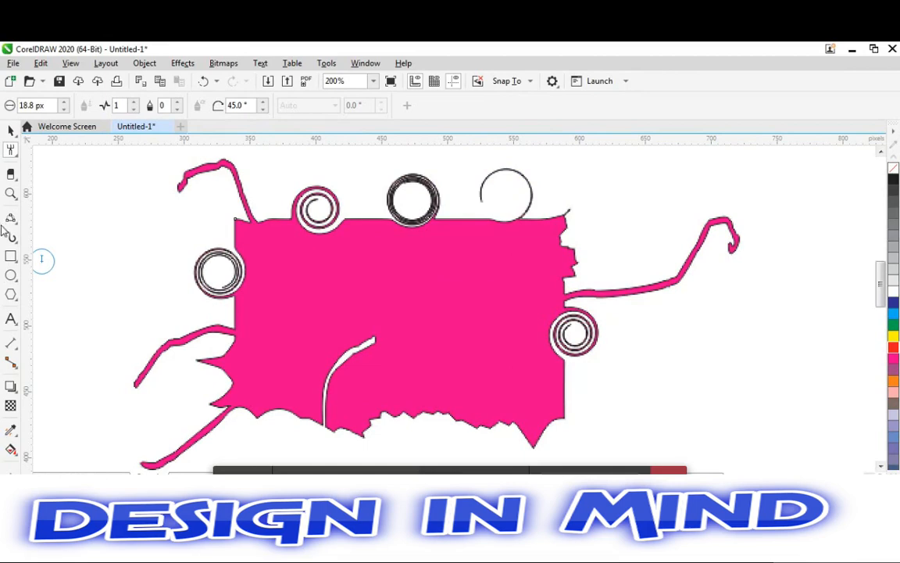
Step: Draw a blue-filled rectangle about 174 by 126 px and move it to about X 464.5 px, Y 504.5 px
left_click(16, 155)
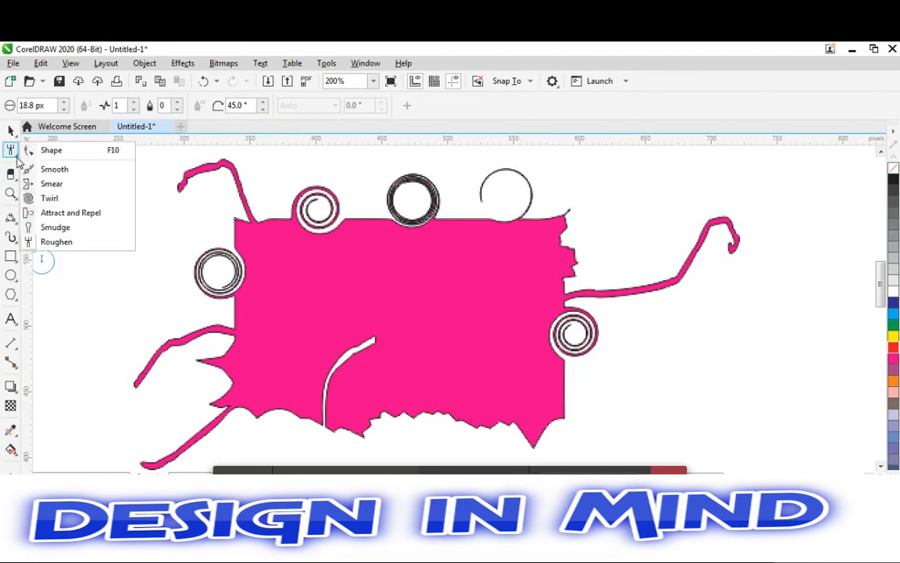
left_click(54, 241)
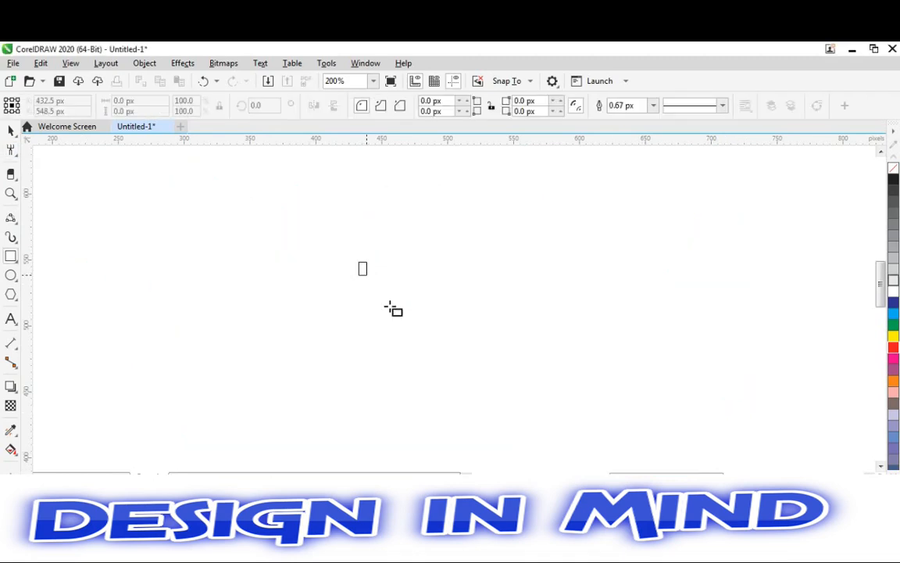
mouse_move(359, 242)
left_mouse_down()
mouse_move(565, 459)
mouse_move(600, 438)
mouse_move(575, 423)
mouse_move(588, 408)
left_mouse_up()
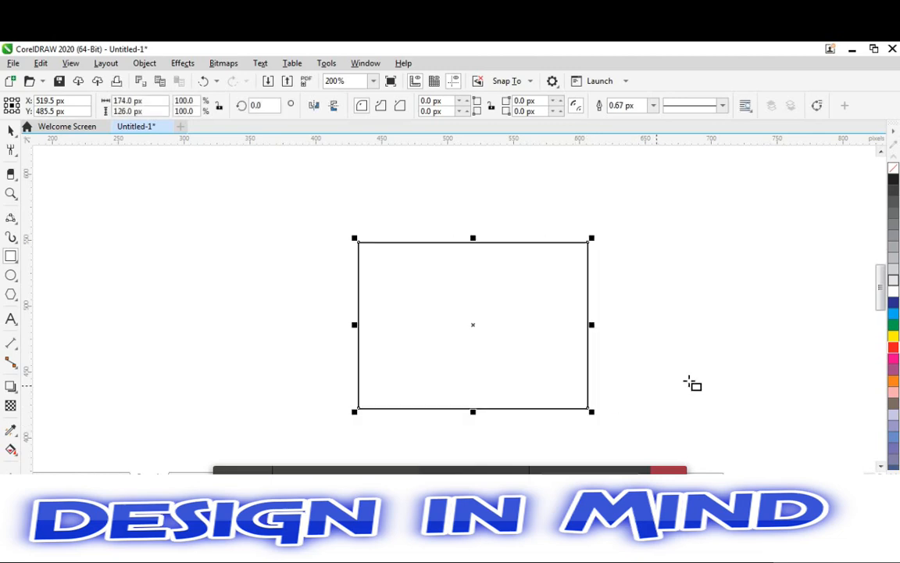
left_click(893, 314)
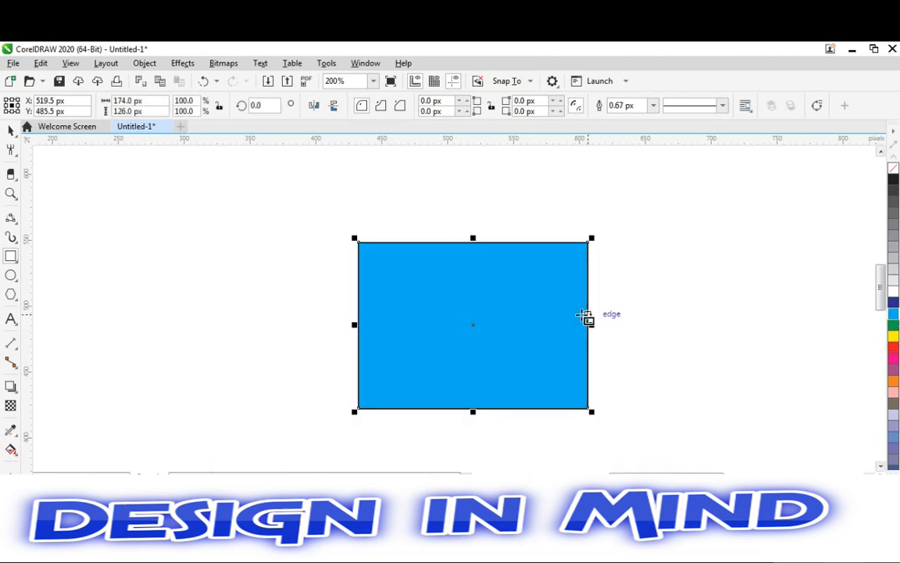
key("space")
key("Escape")
left_click_drag(537, 318, 465, 288)
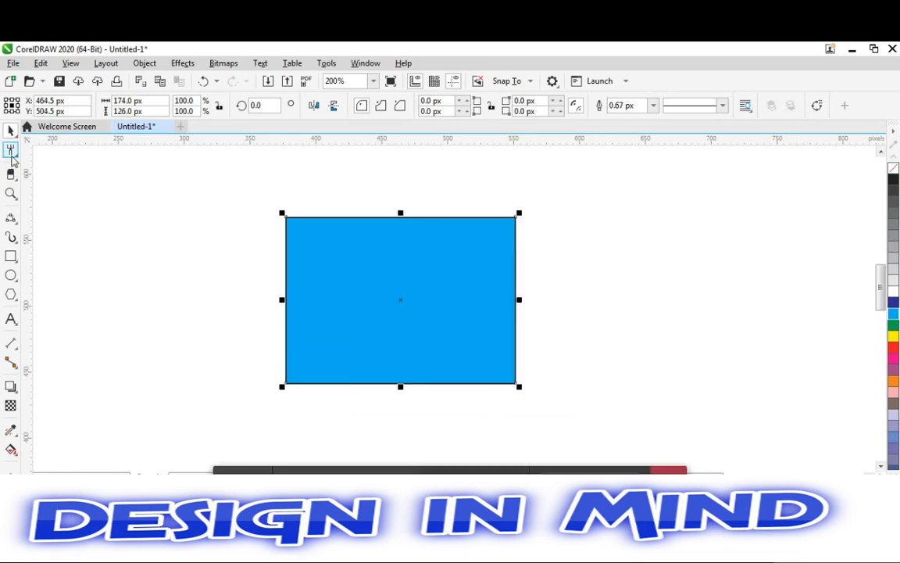
Step: Roughen two spots on the blue rectangle's upper right edge and two on its top edge, with an 18.8 px nib and spike frequency 1
left_click(10, 150)
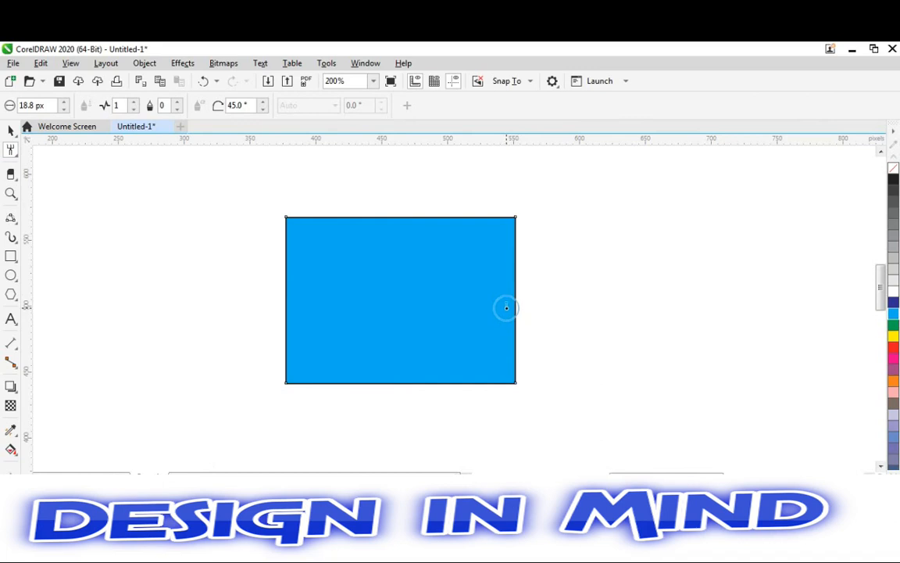
mouse_move(504, 306)
left_mouse_down()
mouse_move(542, 282)
mouse_move(523, 257)
mouse_move(485, 257)
left_mouse_up()
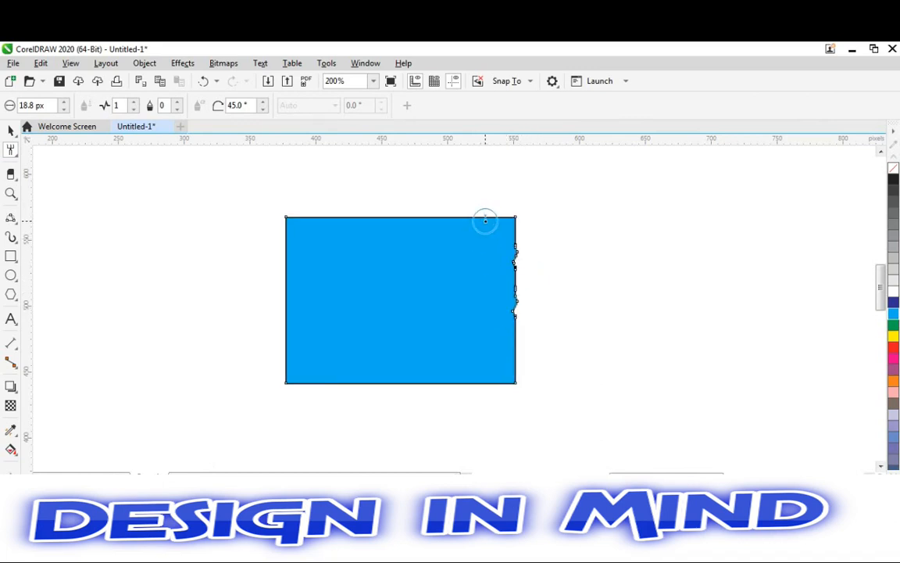
mouse_move(492, 217)
left_mouse_down()
mouse_move(485, 233)
mouse_move(450, 225)
left_mouse_up()
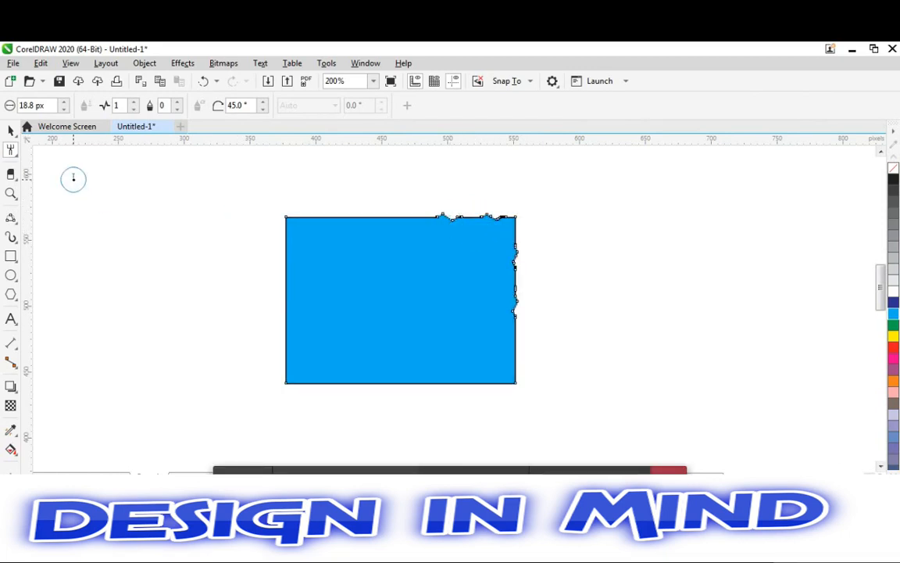
Step: Set the Roughen spike frequency to 6 and roughen two spots near the middle of the rectangle's top edge
left_click(133, 105)
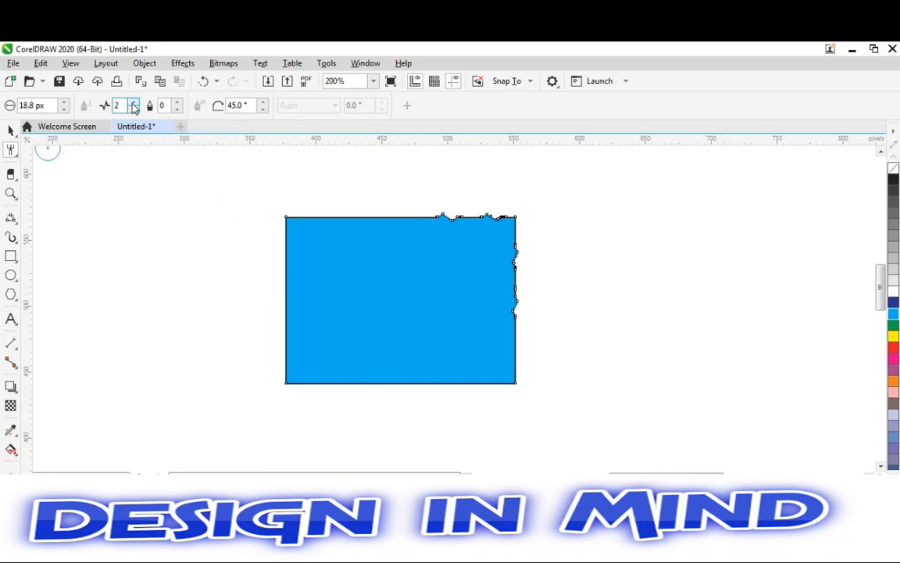
left_click(134, 105)
type("6")
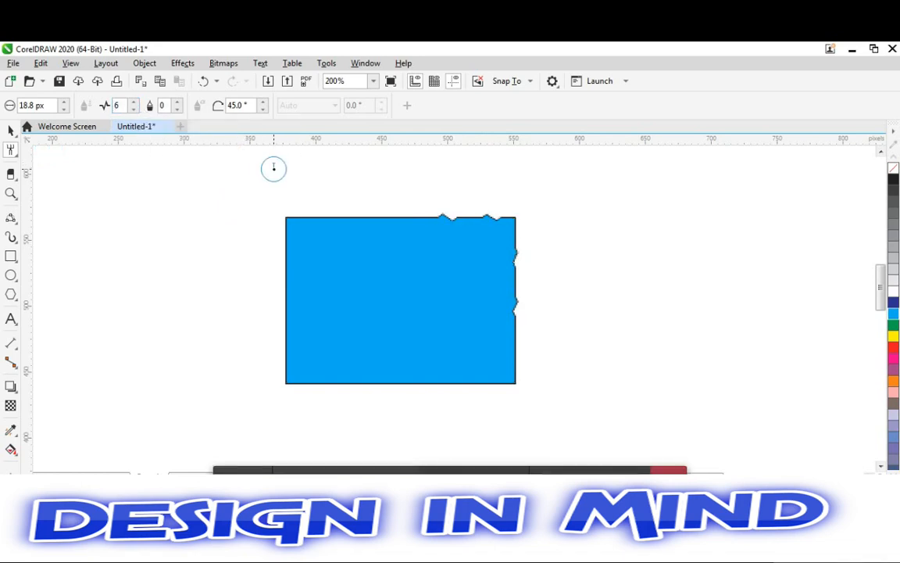
left_click_drag(401, 204, 400, 245)
left_click_drag(364, 215, 364, 264)
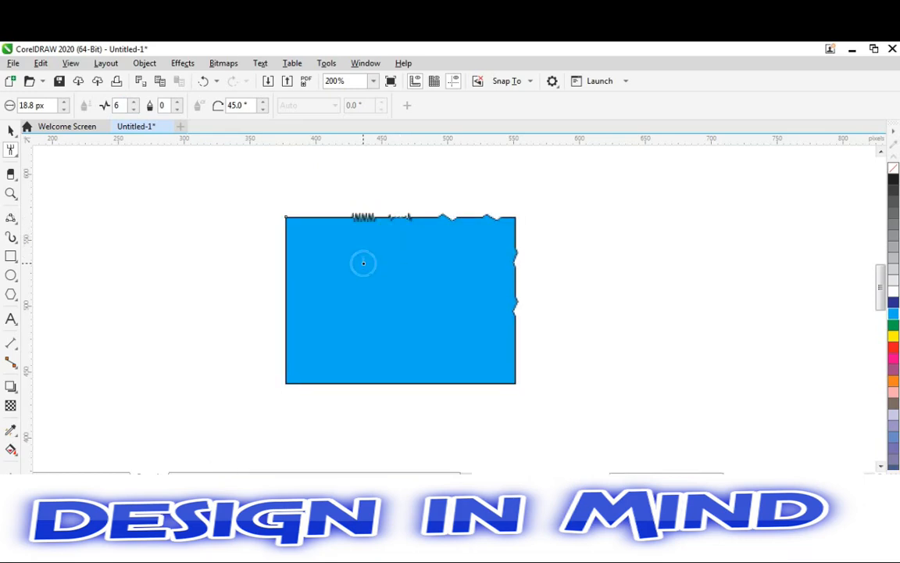
Step: Magnify the rectangle's top edge to 400% and compare the spikes made at the two frequency settings
key("z")
left_click(364, 263)
left_click(417, 279)
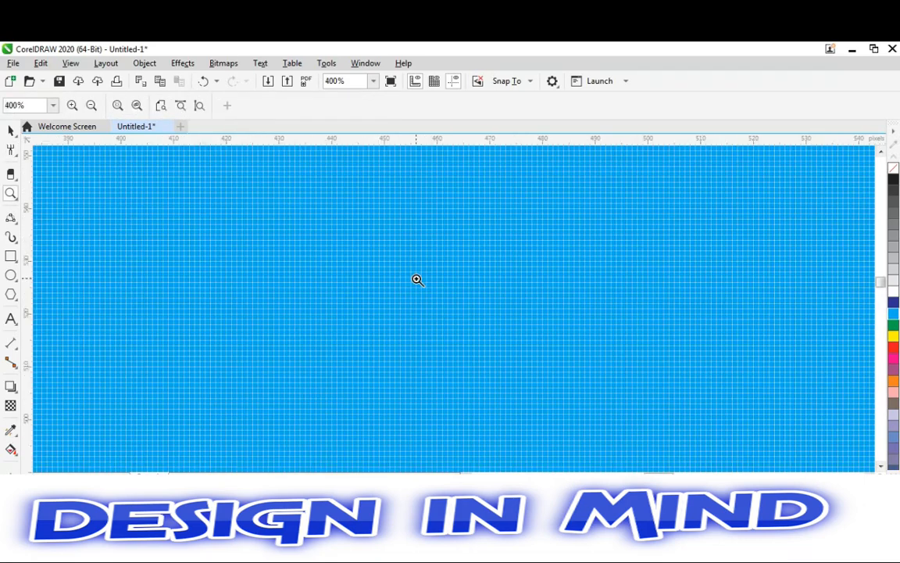
mouse_move(881, 288)
left_mouse_down()
mouse_move(880, 268)
mouse_move(878, 293)
left_mouse_up()
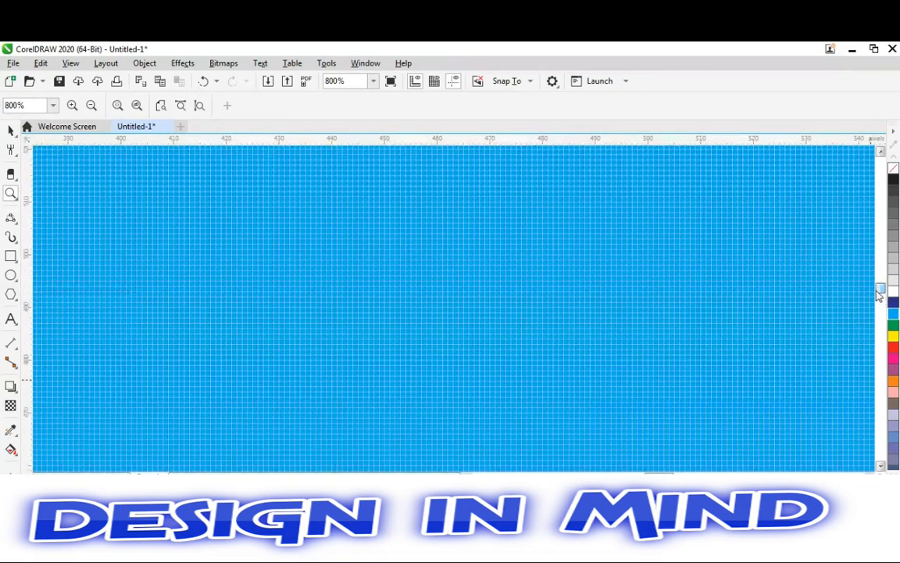
key("F3")
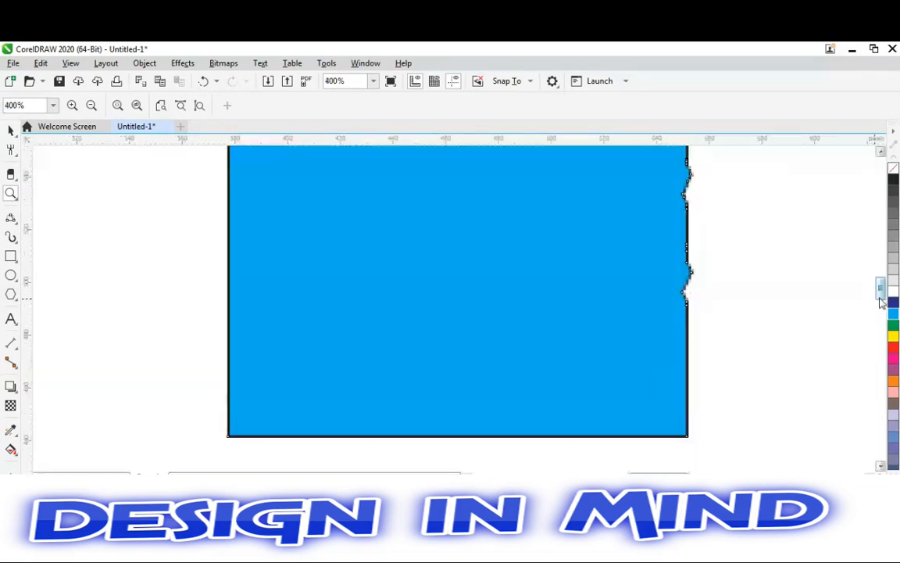
mouse_move(880, 298)
left_mouse_down()
mouse_move(880, 281)
mouse_move(880, 289)
left_mouse_up()
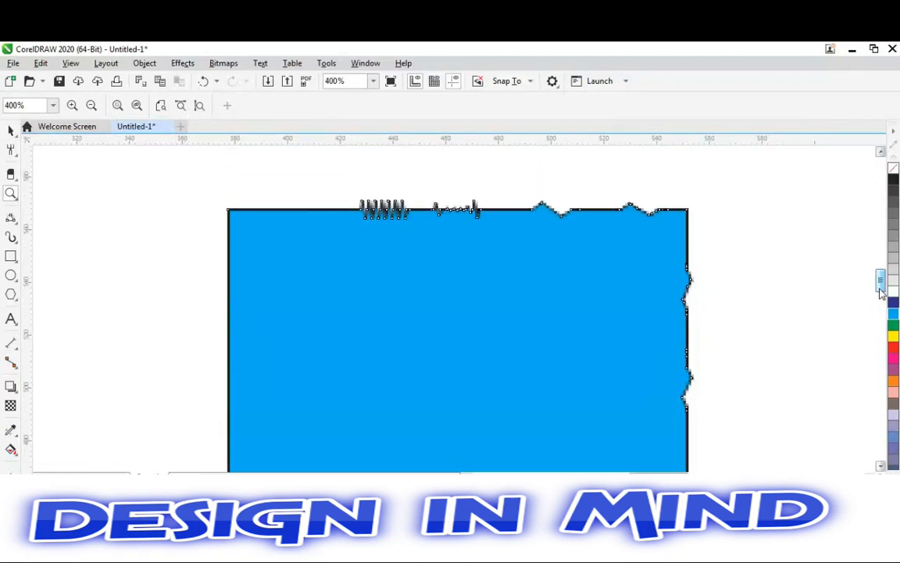
key("h")
left_click_drag(551, 364, 560, 461)
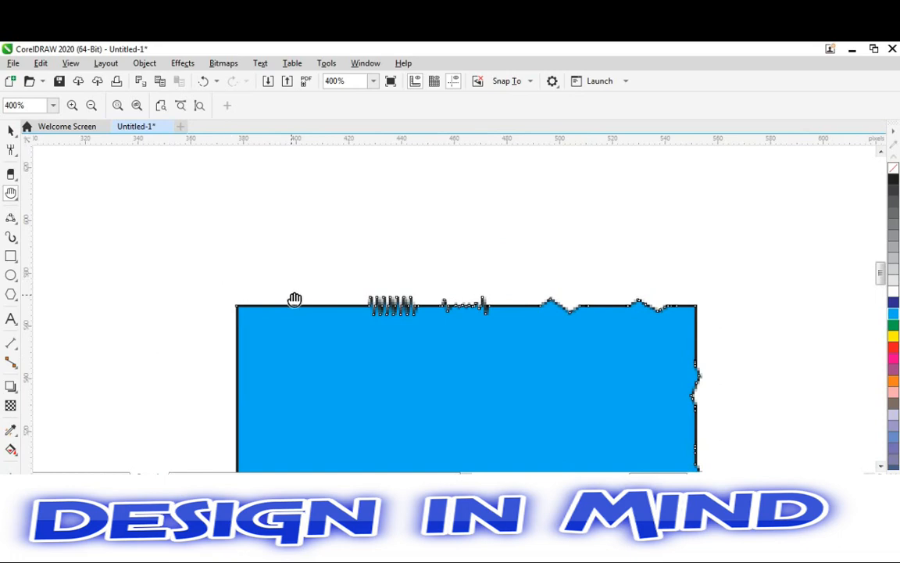
Step: Roughen the left end of the rectangle's top edge and two spots on the upper half of its left edge
key("space")
left_click(75, 192)
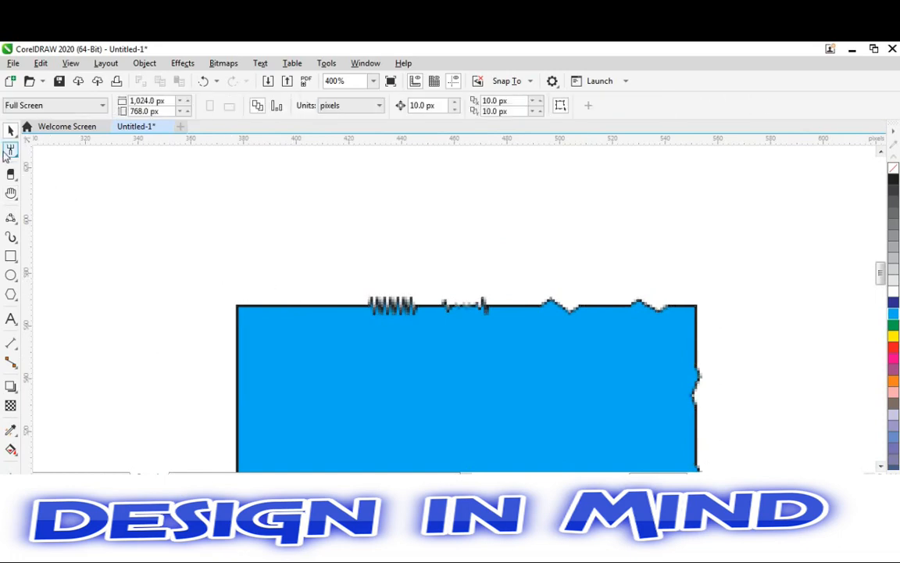
left_click(10, 149)
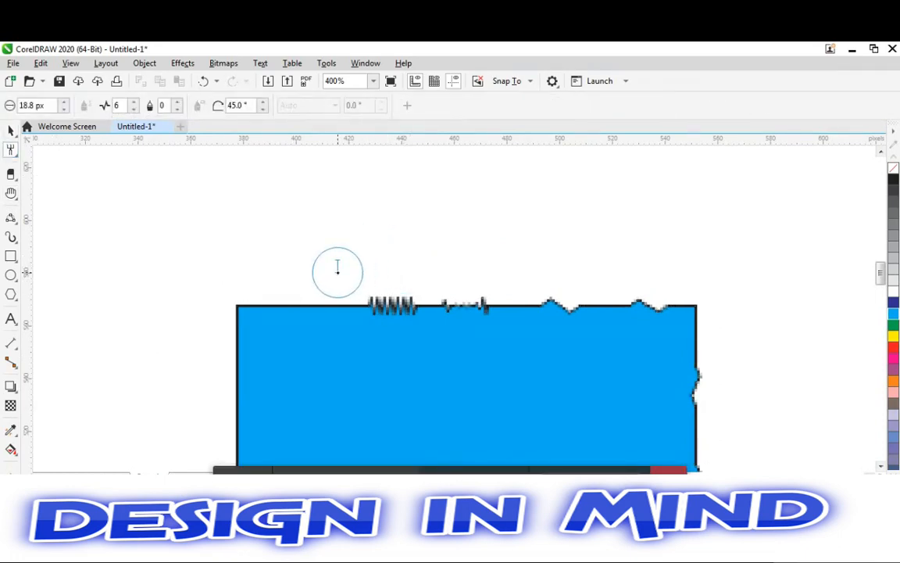
left_click(301, 306)
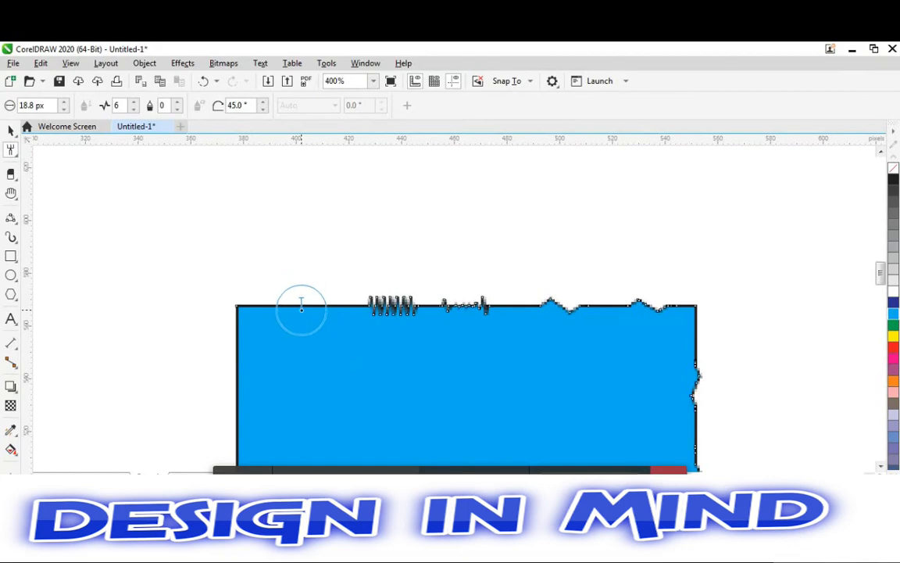
mouse_move(283, 294)
left_mouse_down()
mouse_move(290, 335)
mouse_move(321, 248)
mouse_move(342, 321)
mouse_move(348, 297)
left_mouse_up()
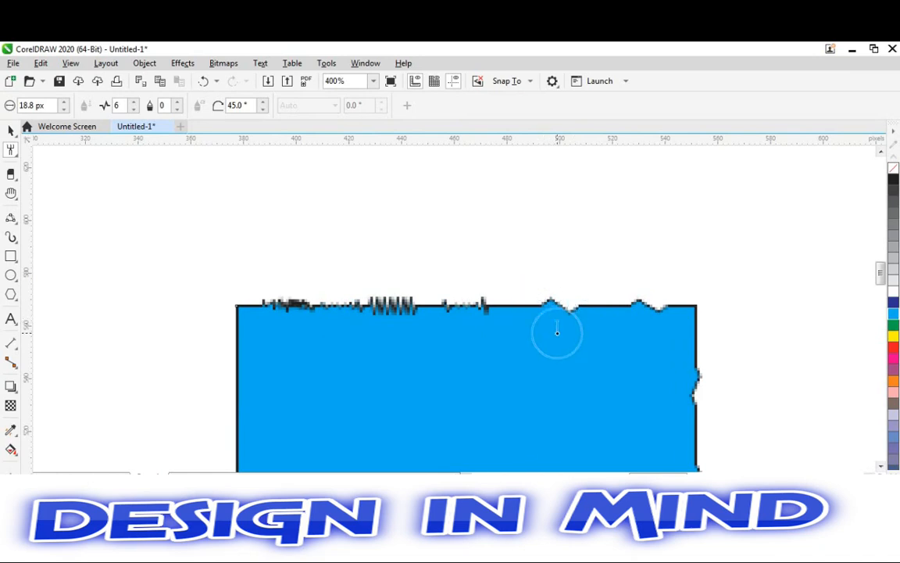
left_click(235, 365)
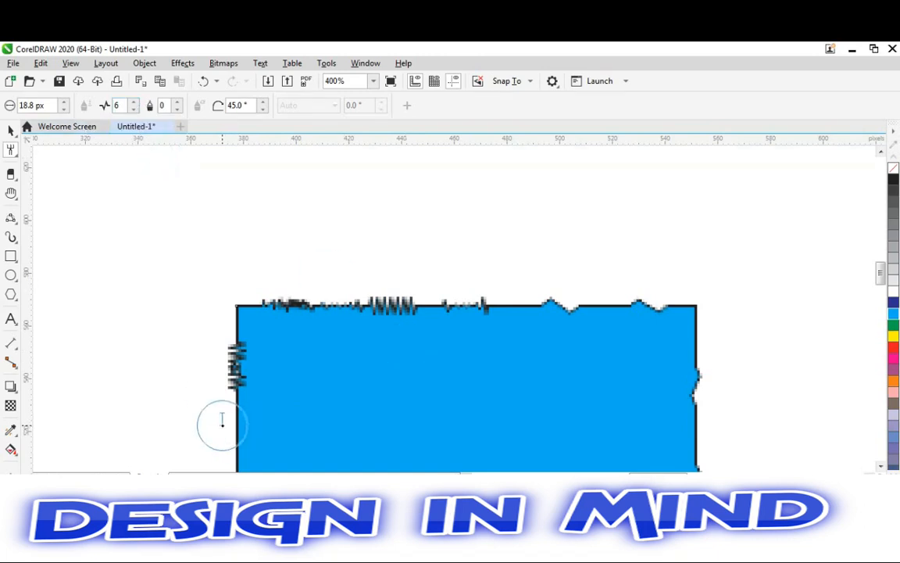
left_click_drag(224, 422, 265, 431)
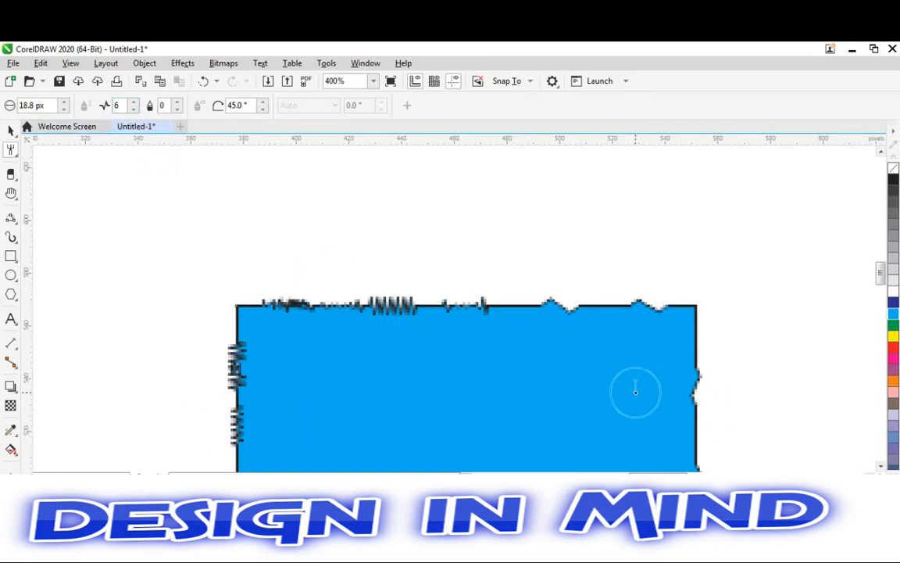
Step: Roughen the smooth gaps between the spikes on the rectangle's top edge and two stretches of its upper right edge
left_click_drag(593, 241, 630, 345)
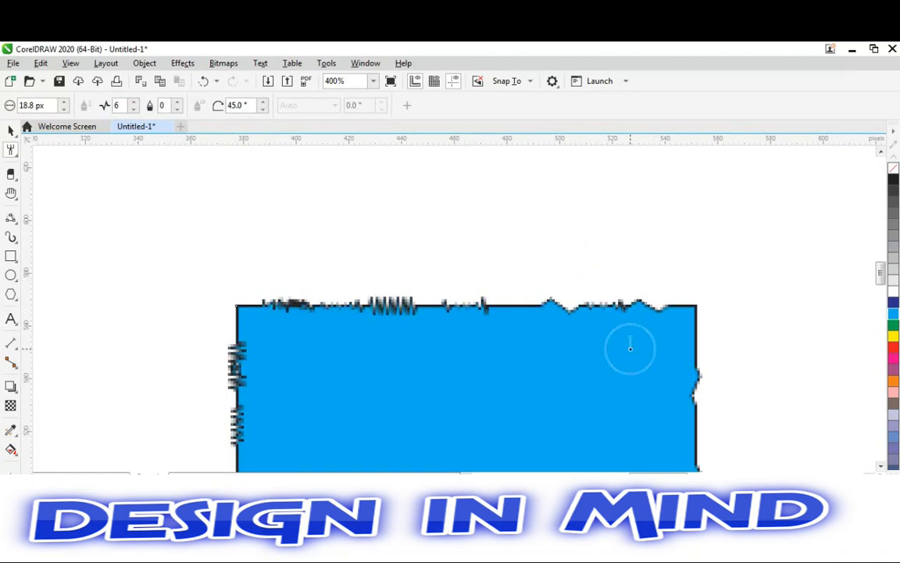
left_click_drag(673, 421, 724, 418)
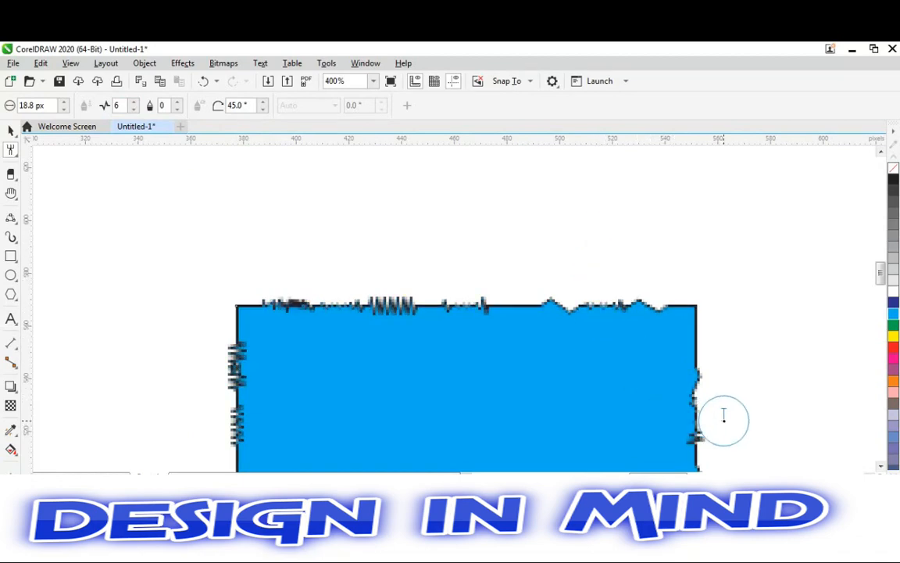
left_click_drag(690, 342, 719, 341)
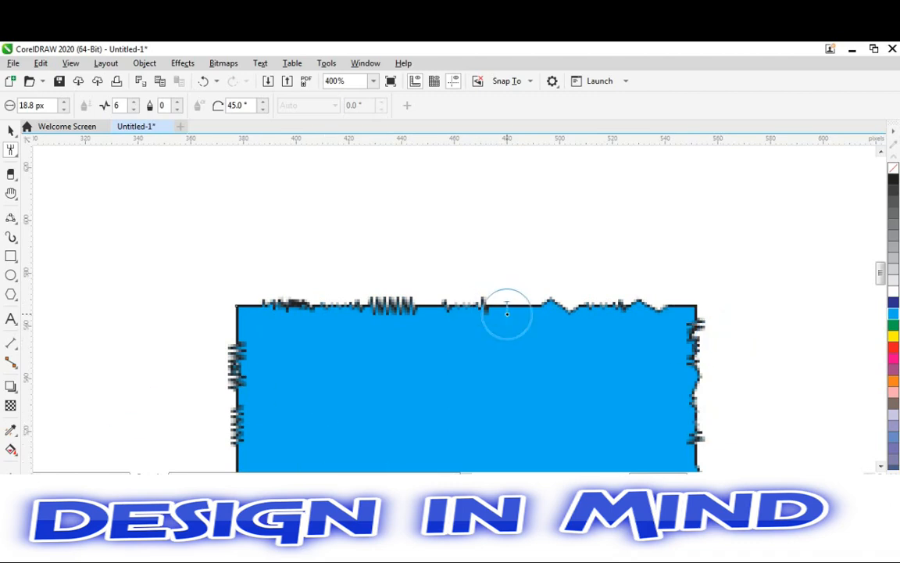
mouse_move(508, 314)
left_mouse_down()
mouse_move(514, 317)
mouse_move(509, 307)
left_mouse_up()
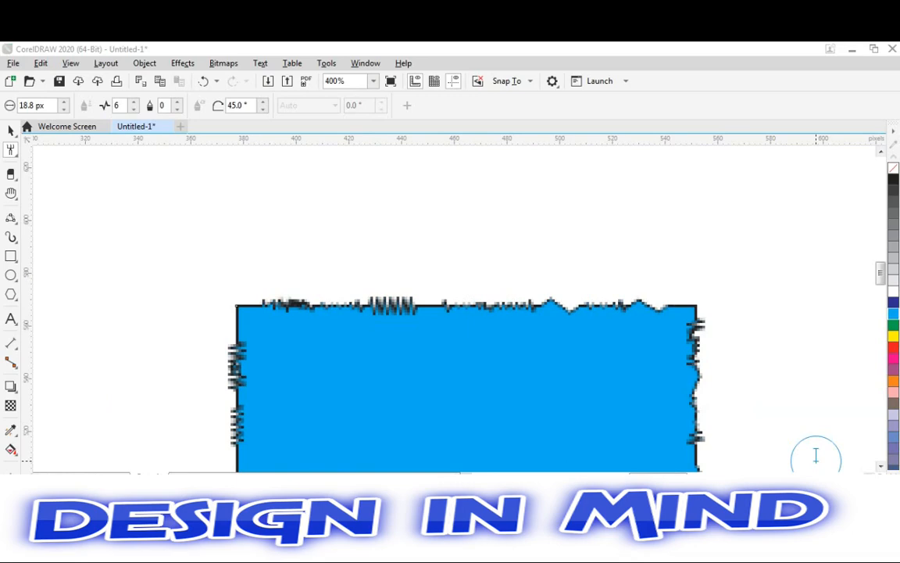
Step: Try a white fill on the roughened rectangle and undo it
left_click(895, 292)
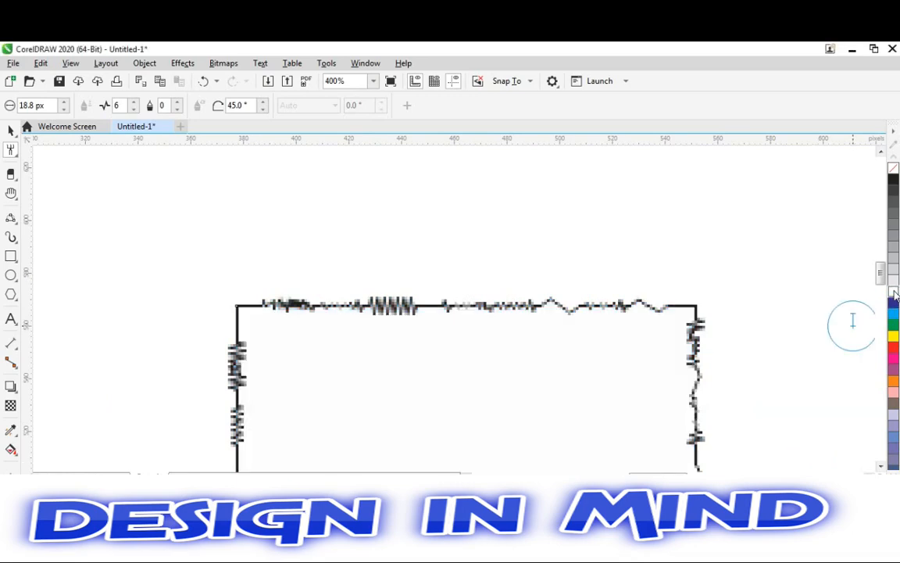
key("ctrl+z")
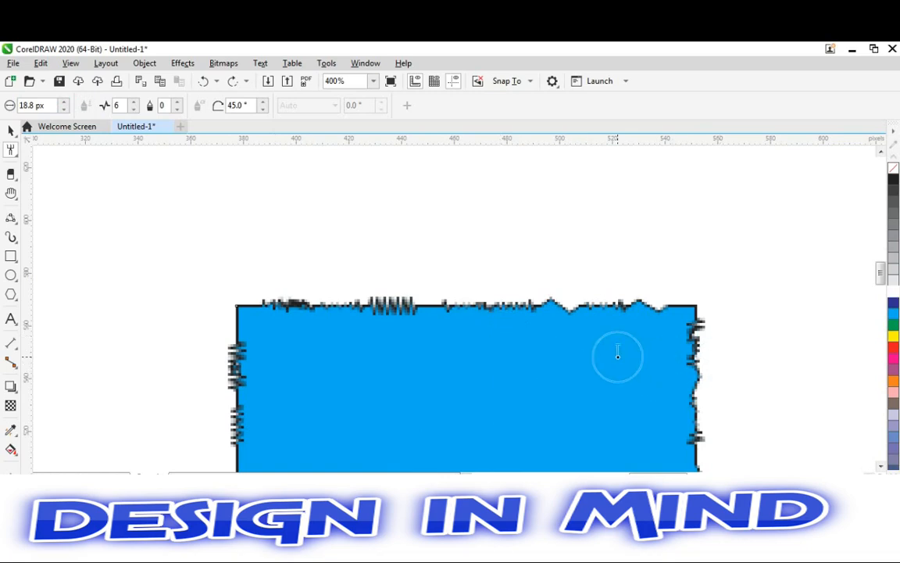
Step: Roughen two spots on the lower half of the rectangle's left edge with the spike frequency at 6
key("h")
left_click_drag(621, 359, 611, 115)
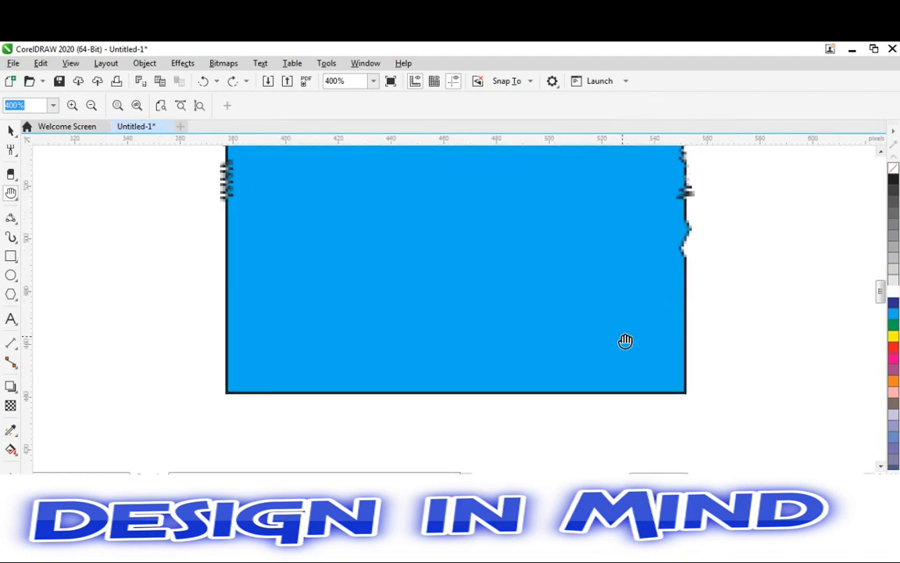
key("space")
key("space")
key("space")
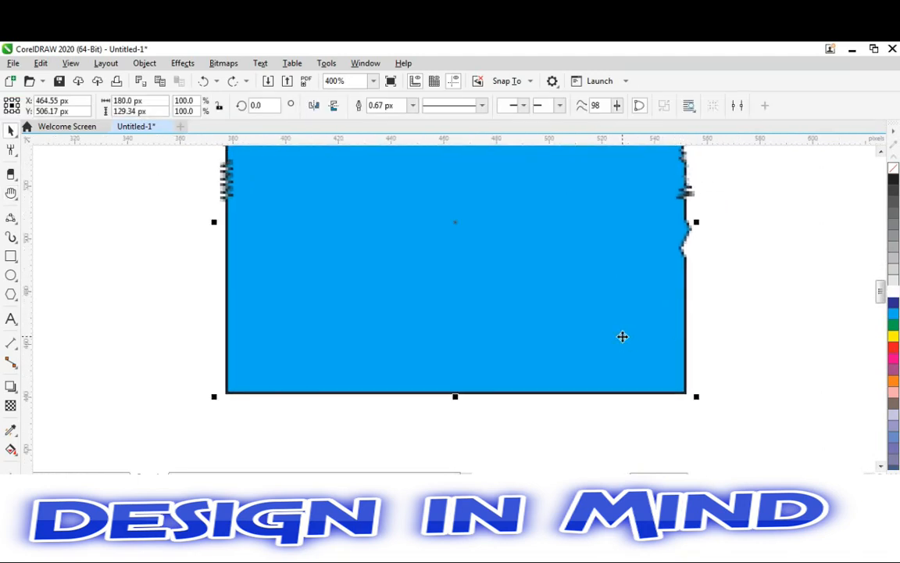
left_click(11, 151)
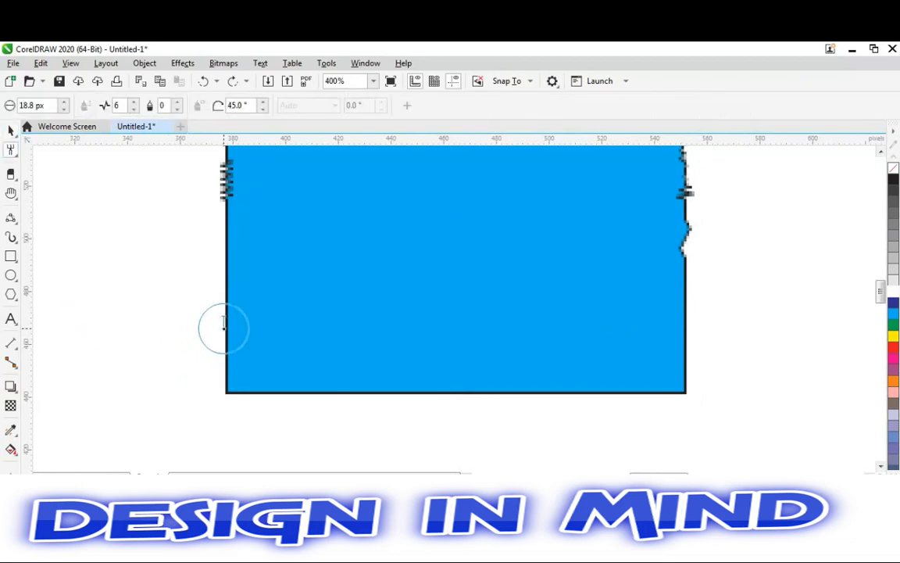
left_click_drag(207, 321, 181, 323)
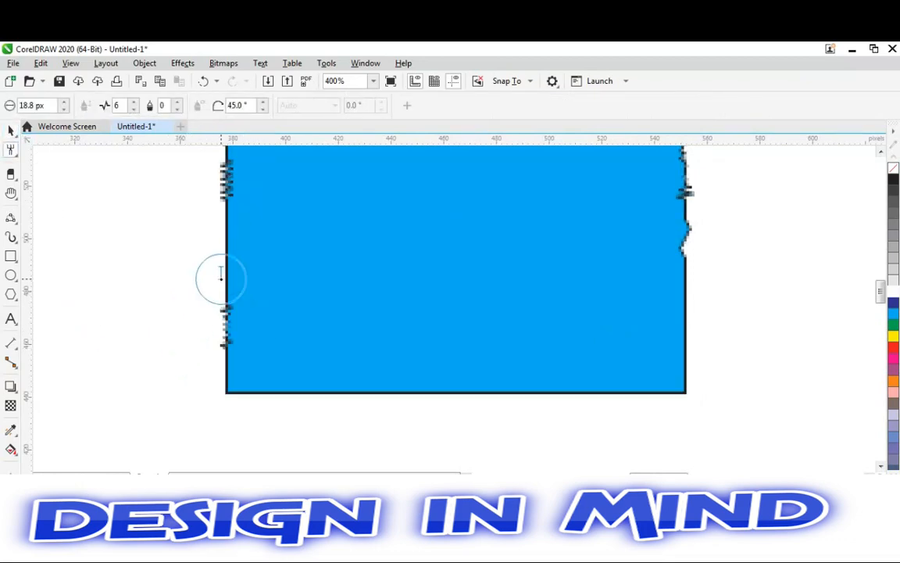
left_click_drag(237, 262, 195, 261)
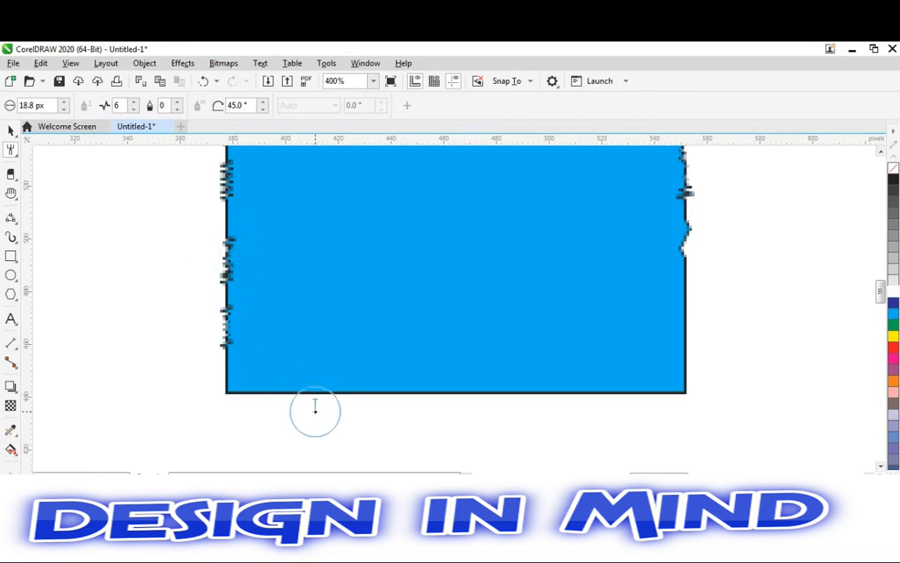
Step: Roughen three stretches of the rectangle's bottom edge, and the lower part of its right edge at a spike frequency of 10
left_click_drag(317, 418, 293, 362)
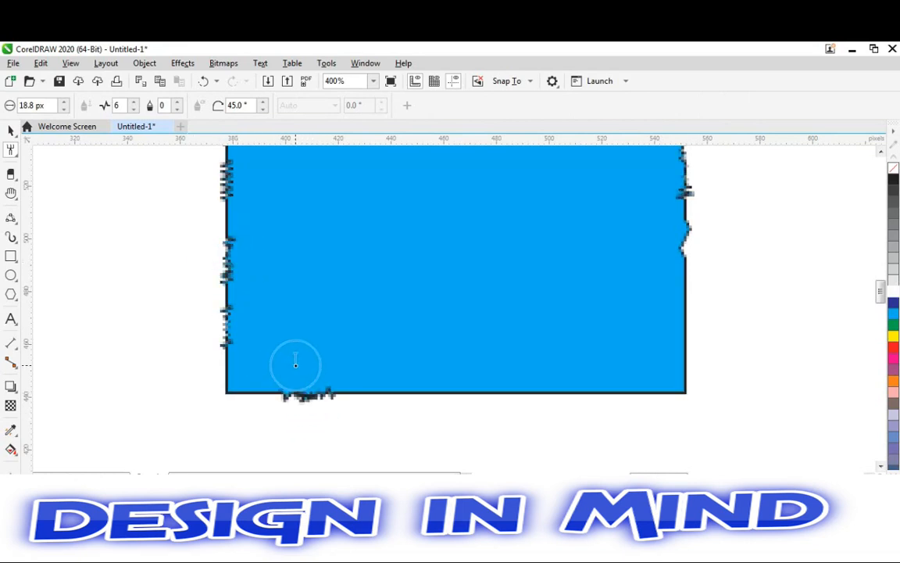
mouse_move(446, 402)
left_mouse_down()
mouse_move(396, 377)
mouse_move(361, 376)
left_mouse_up()
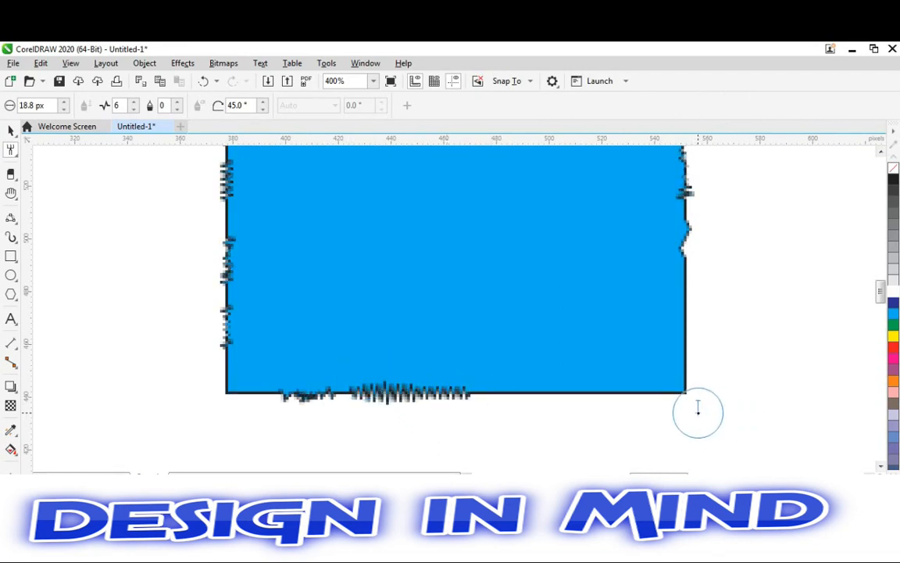
left_click_drag(694, 407, 578, 388)
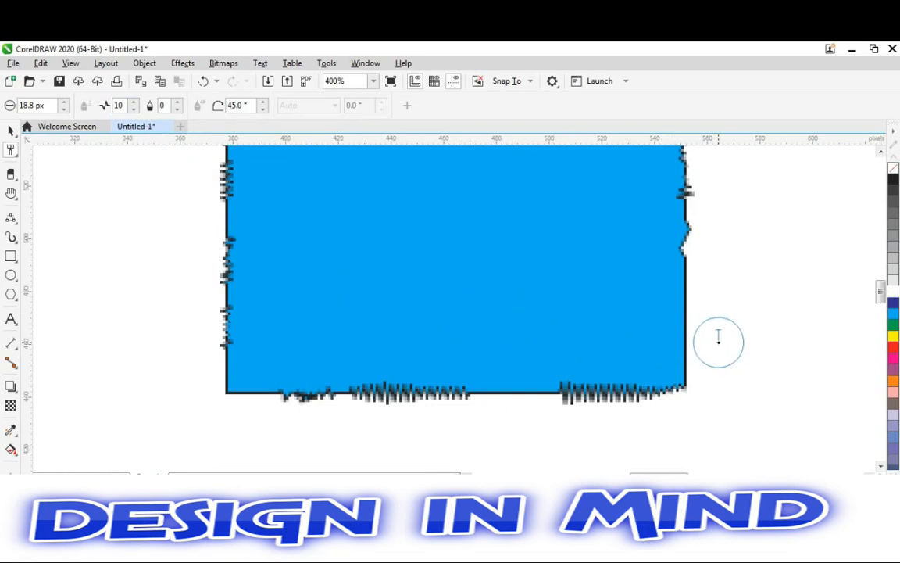
left_click_drag(707, 341, 596, 291)
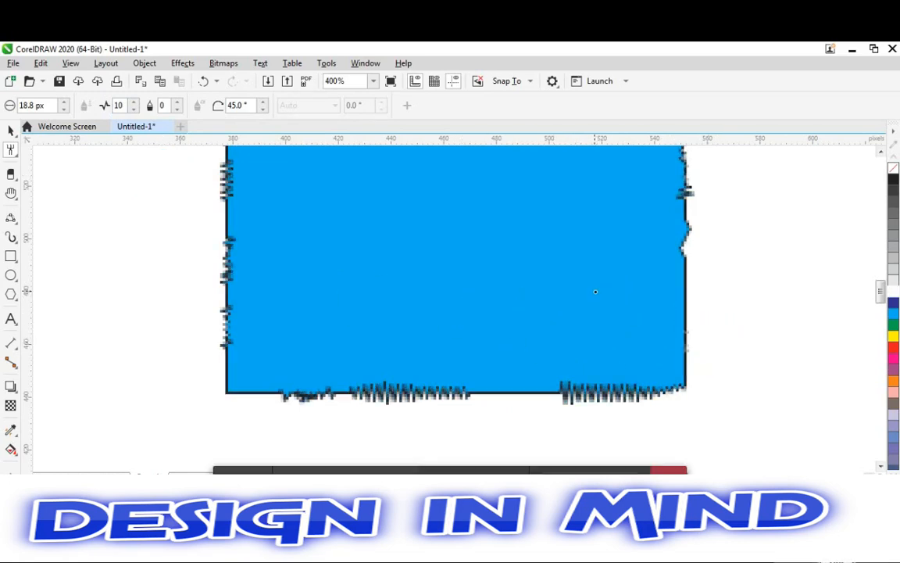
left_click_drag(704, 262, 683, 235)
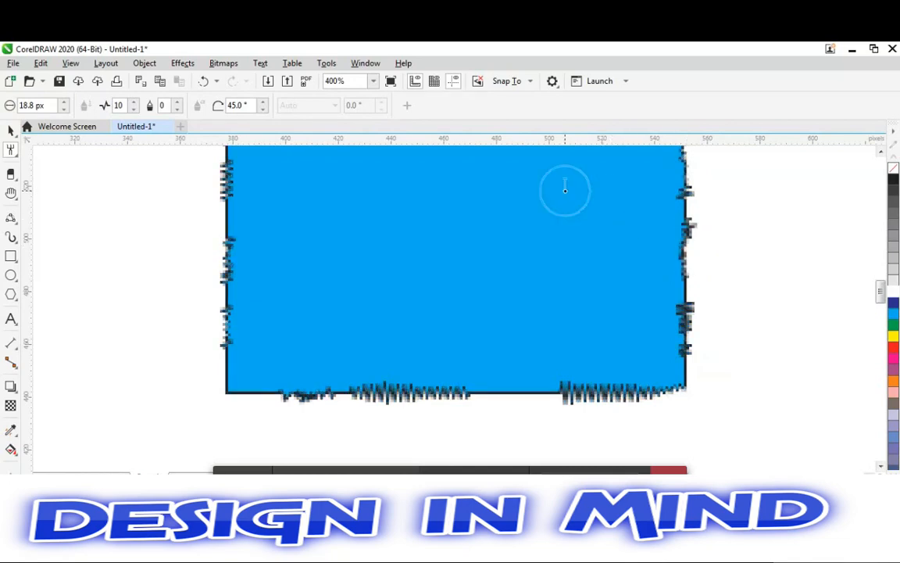
Step: Set the Roughen tool's dryout value to 7
left_click(178, 103)
left_click(178, 103)
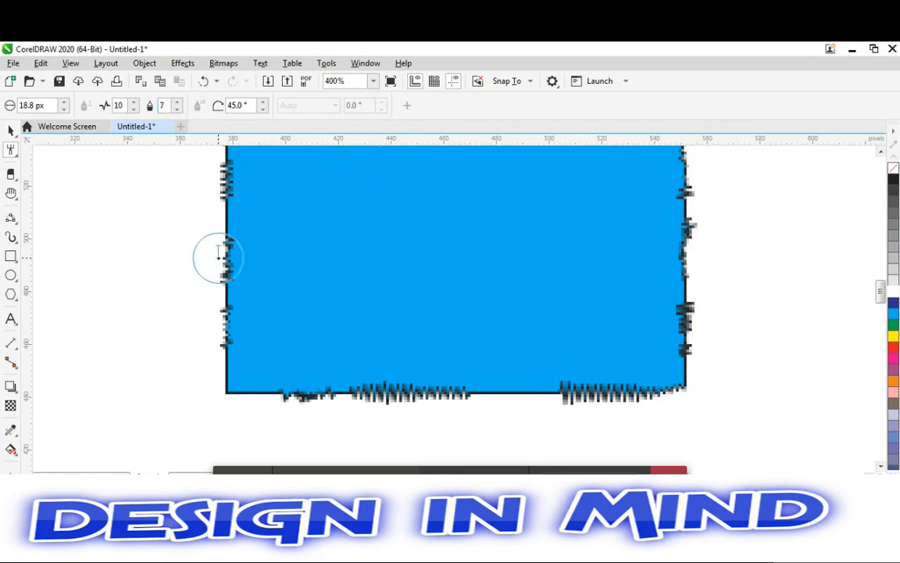